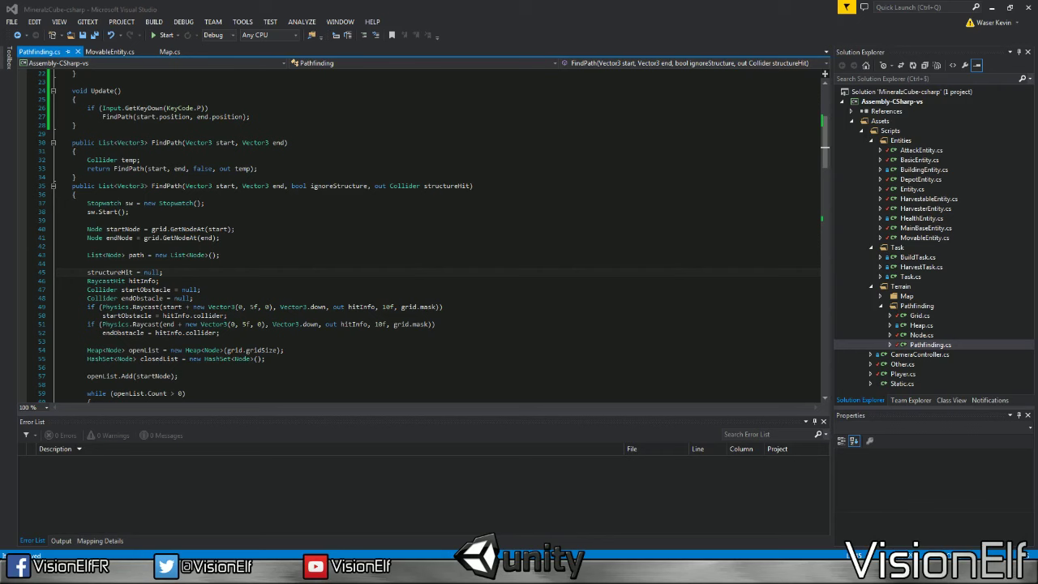
Scroll Pathfinding.cs back to the top and open Case.cs from the Terrain/Map folder.
left_click(88, 385)
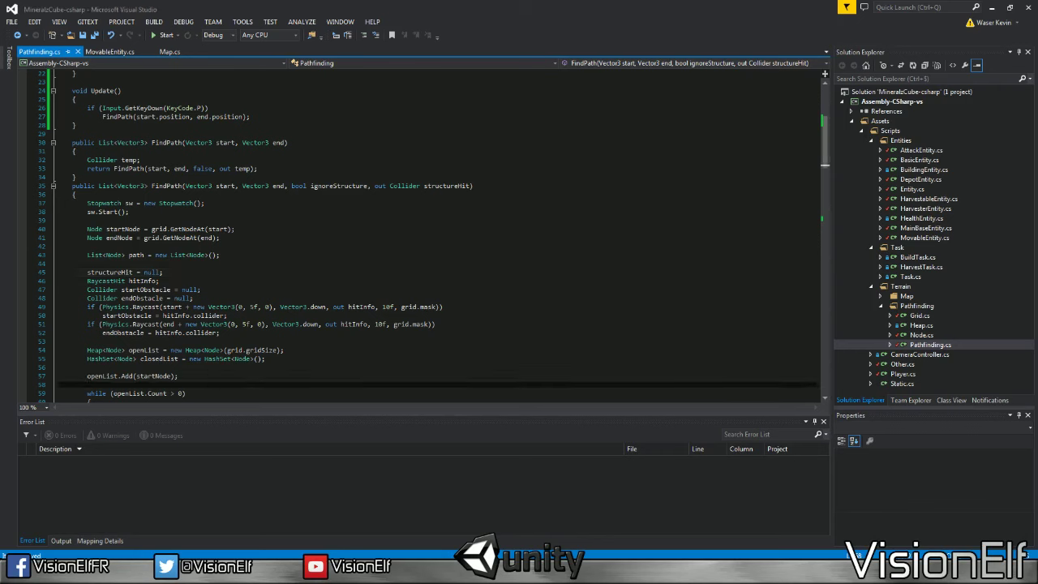
scroll(434, 233, "up", 7)
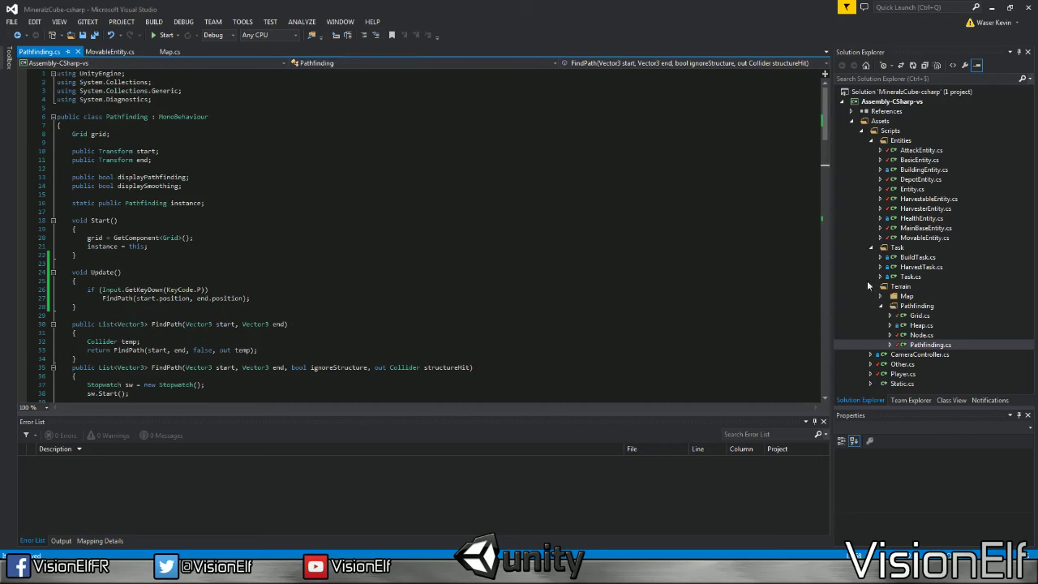
left_click(880, 306)
left_click(881, 296)
double_click(913, 306)
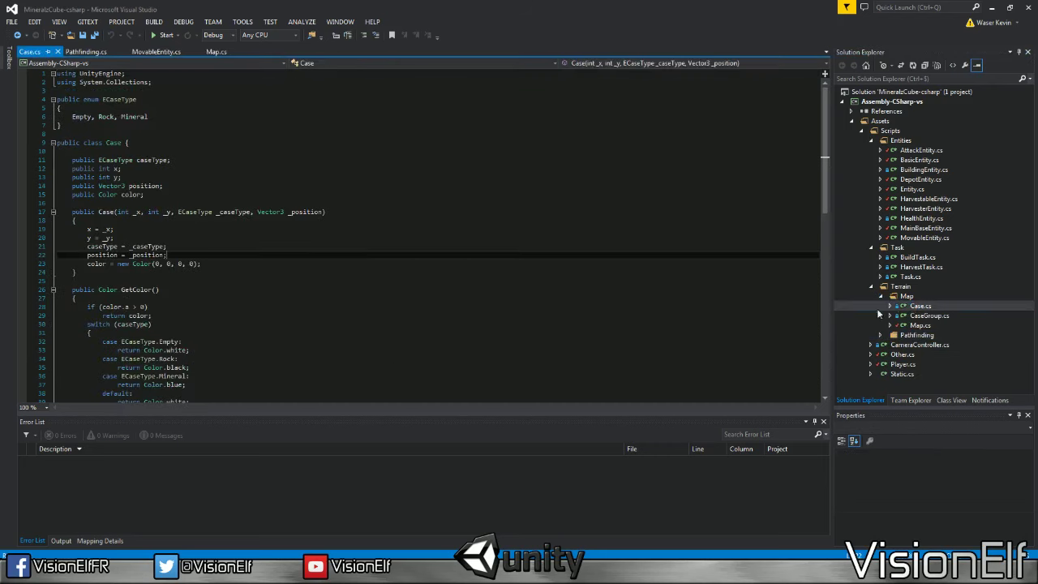
Collapse the Map folder and open Node.cs from the Pathfinding folder.
left_click(882, 297)
left_click(881, 306)
left_click(919, 316)
double_click(917, 335)
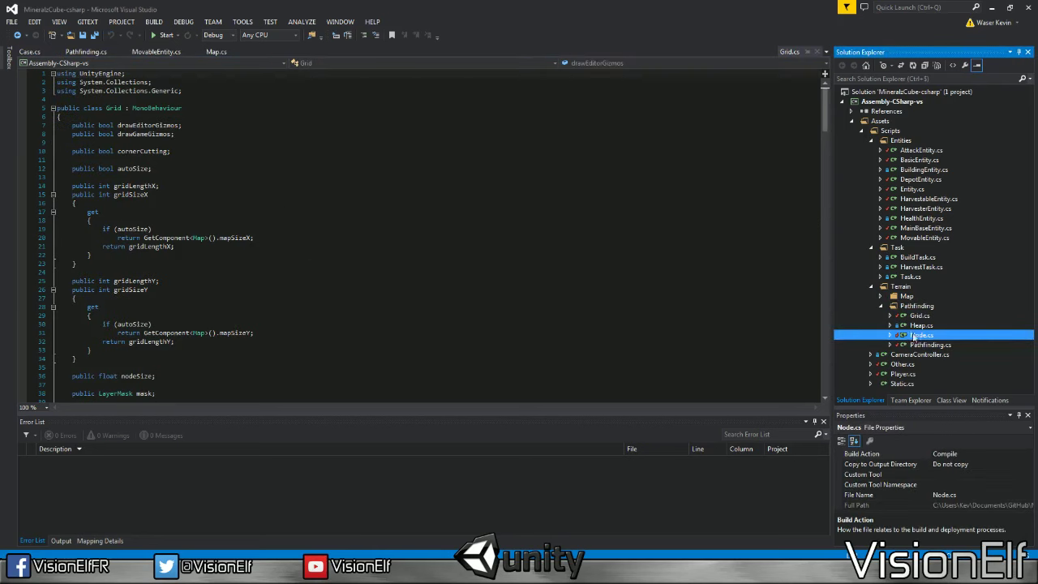
Review the position field and its constructor assignment, ending on the field's public modifier.
left_click(145, 151)
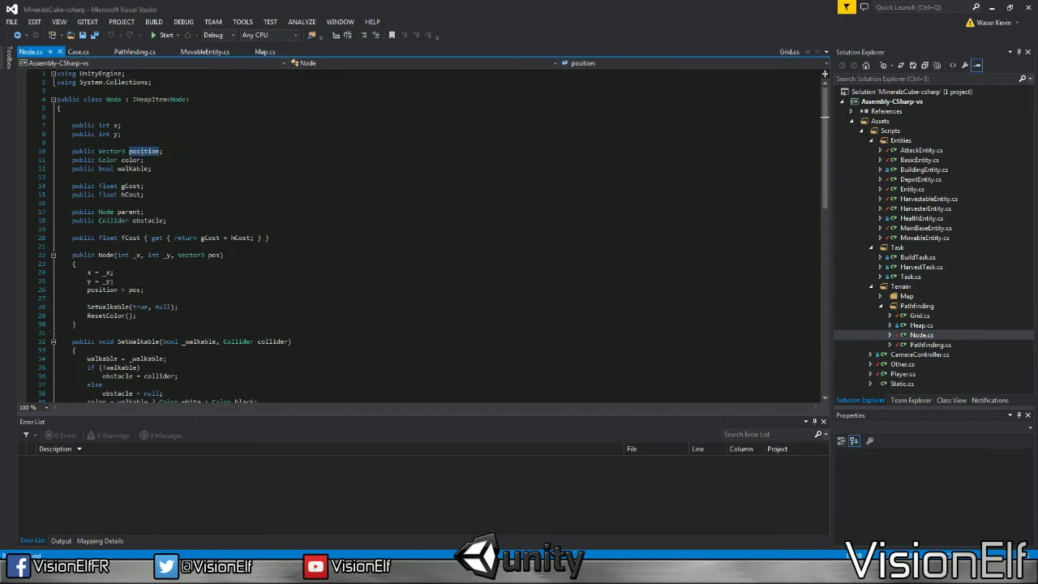
scroll(438, 235, "down", 3)
scroll(438, 236, "down", 2)
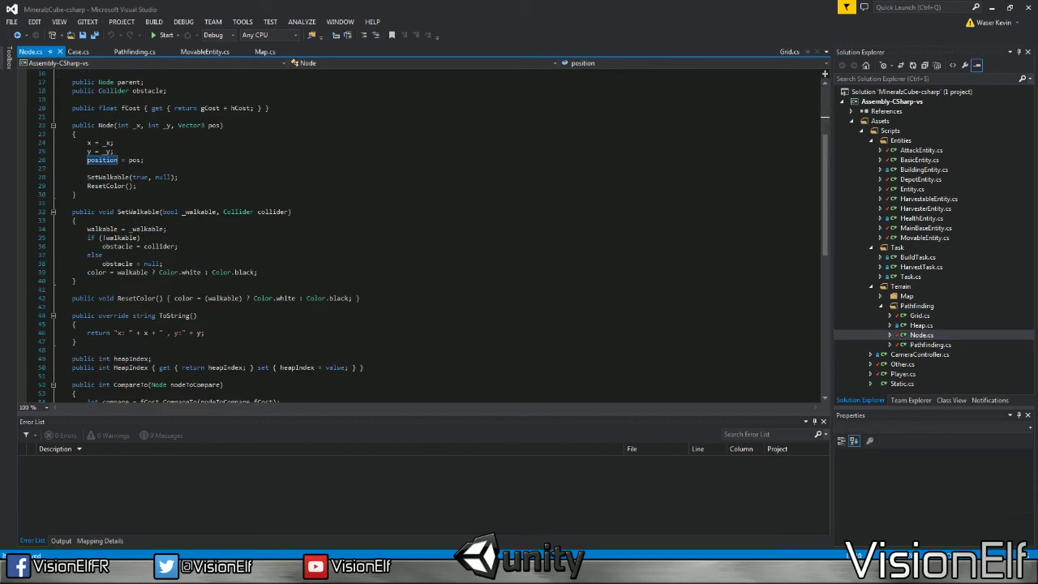
left_click(103, 160)
scroll(438, 236, "down", 2)
scroll(438, 235, "up", 2)
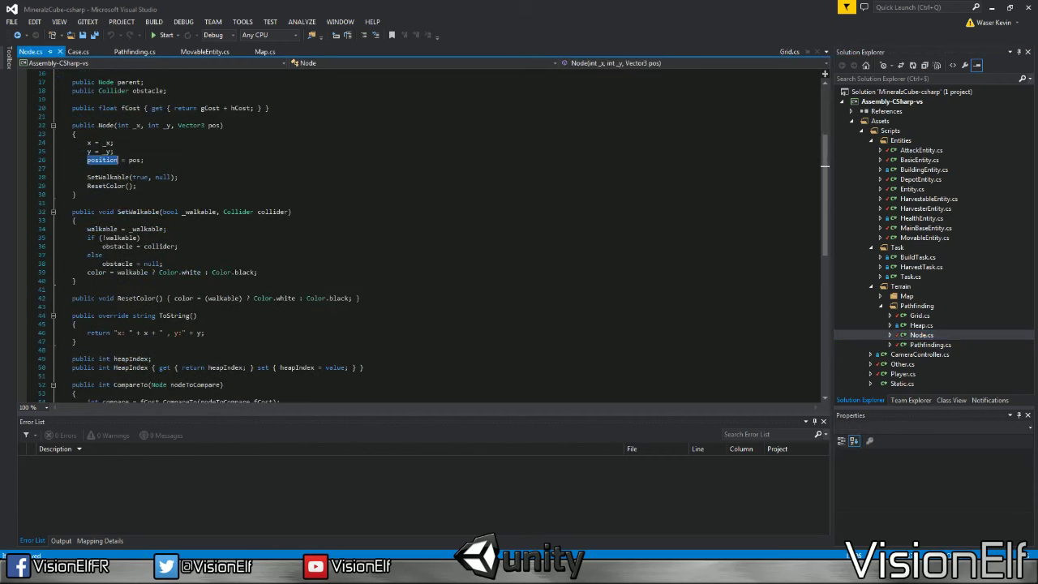
scroll(438, 235, "up", 2)
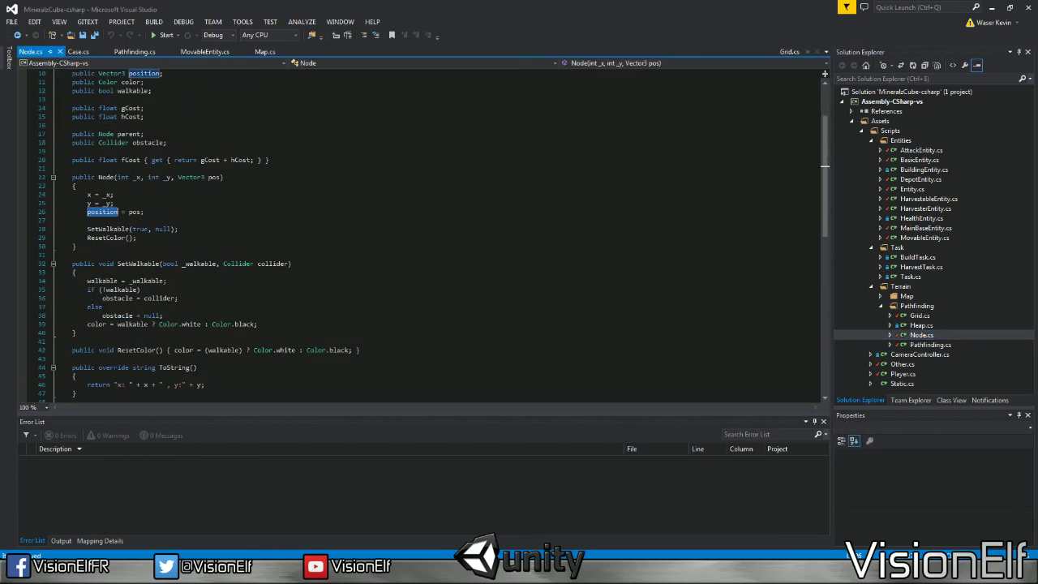
scroll(114, 235, "up", 2)
double_click(83, 124)
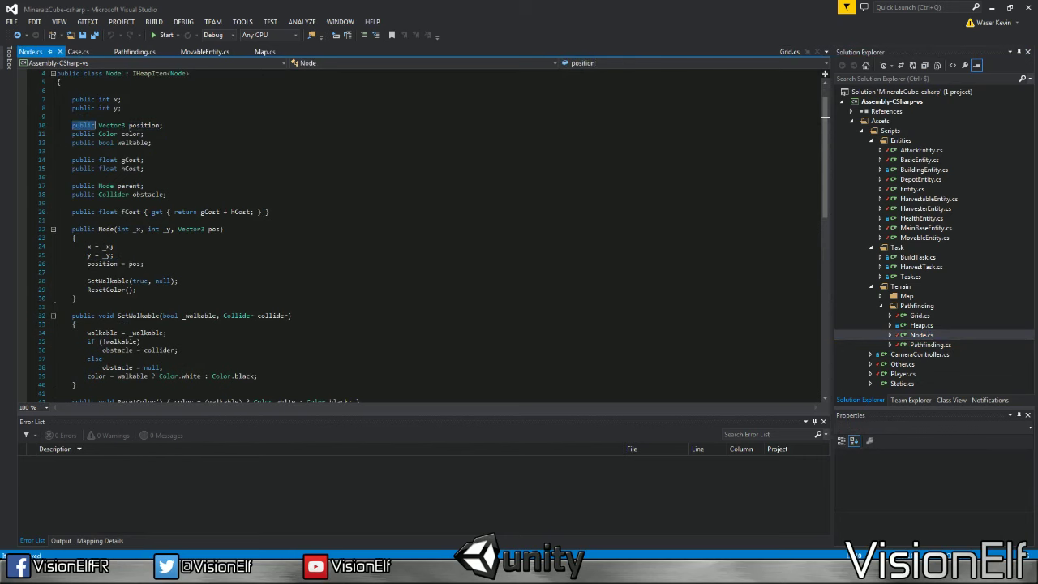
Remove the public modifier from Node's position field and save Node.cs.
left_click(163, 125)
key("BackSpace")
type("{ge")
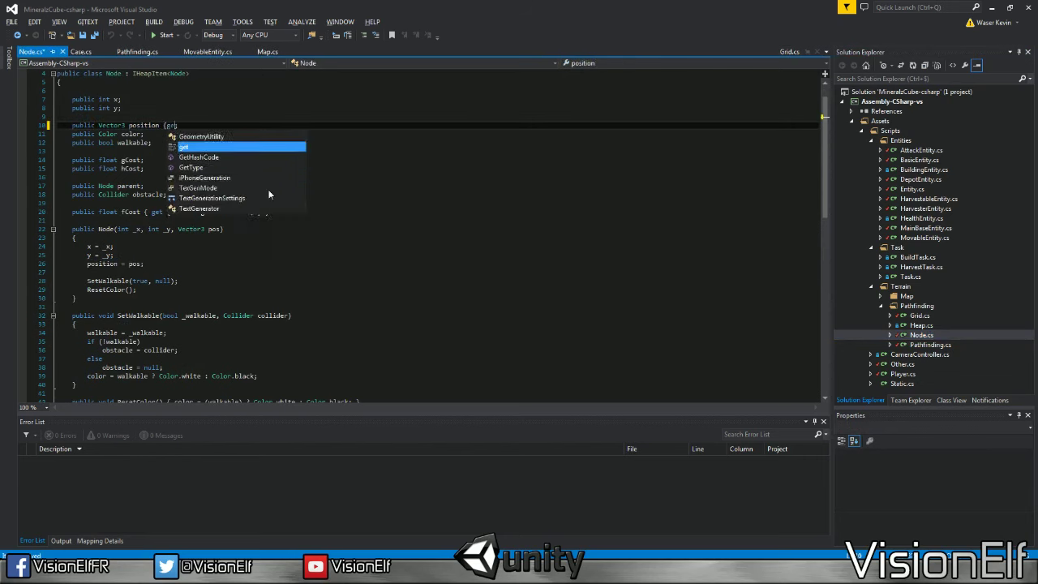
key("BackSpace")
key("BackSpace")
key("BackSpace")
type(";")
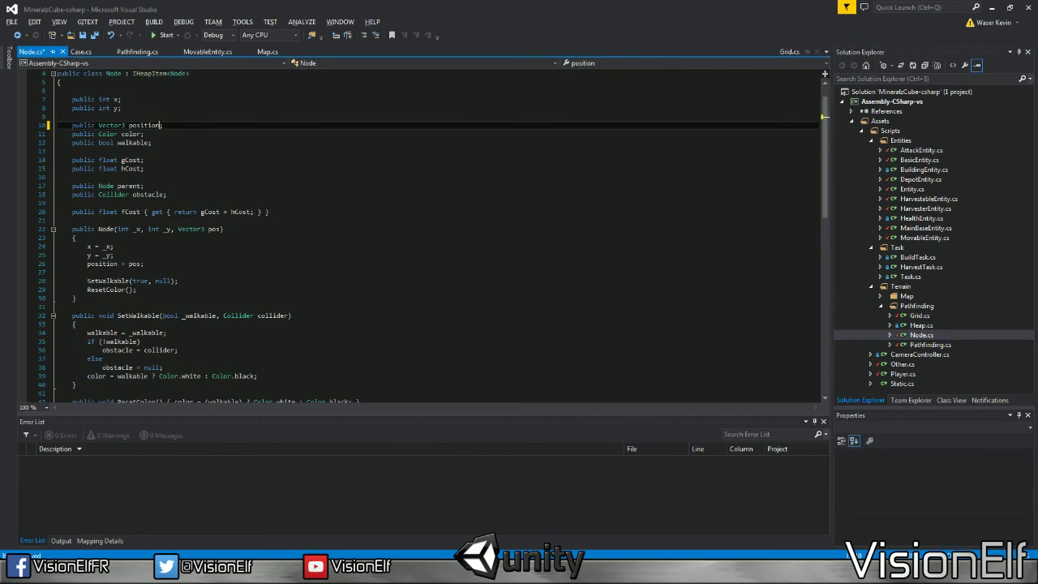
key("Home")
key("ctrl+Delete")
key("End")
key("ctrl+s")
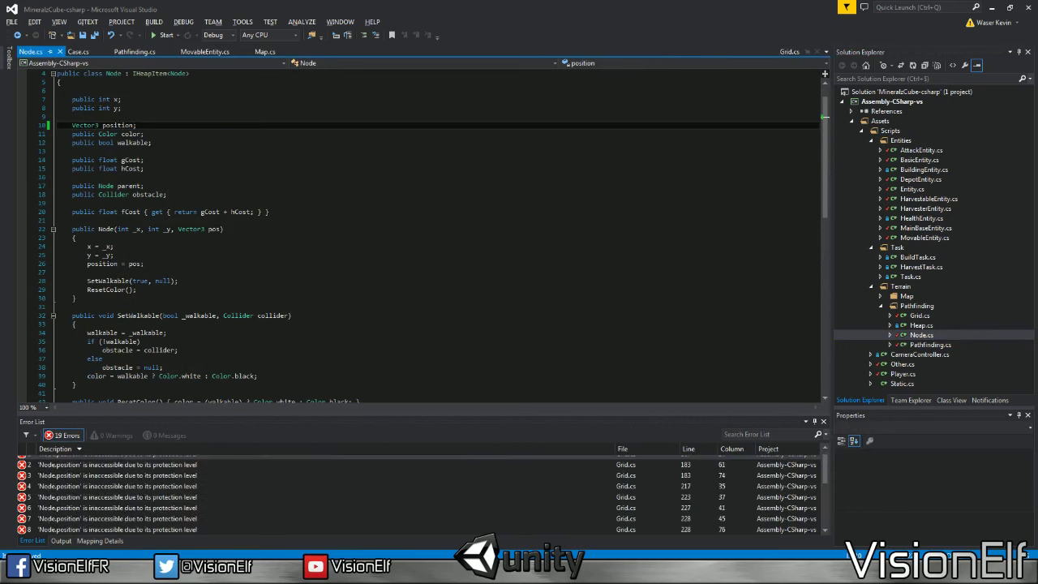
Below the constructor, add 'public Vector3 GetPosition() { return position; }'.
left_click(88, 255)
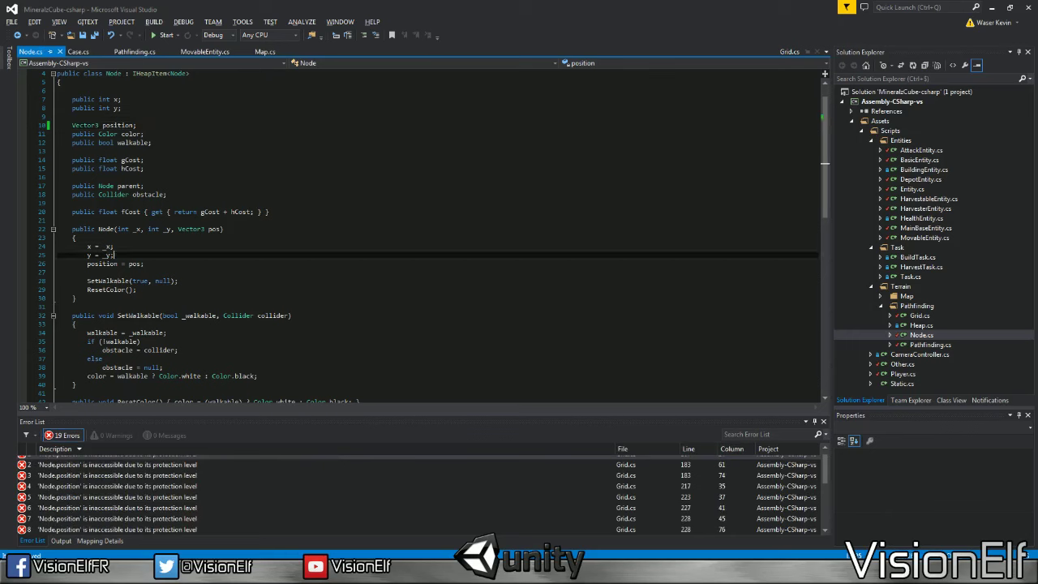
key("Down")
left_click_drag(145, 264, 57, 252)
left_click(74, 297)
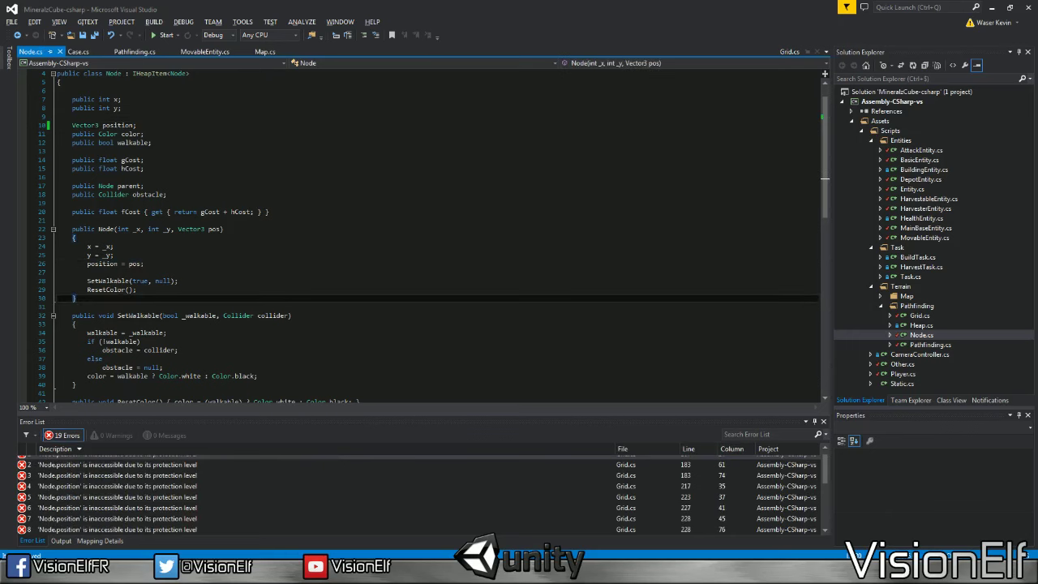
key("Return")
key("Return")
type("public Ve")
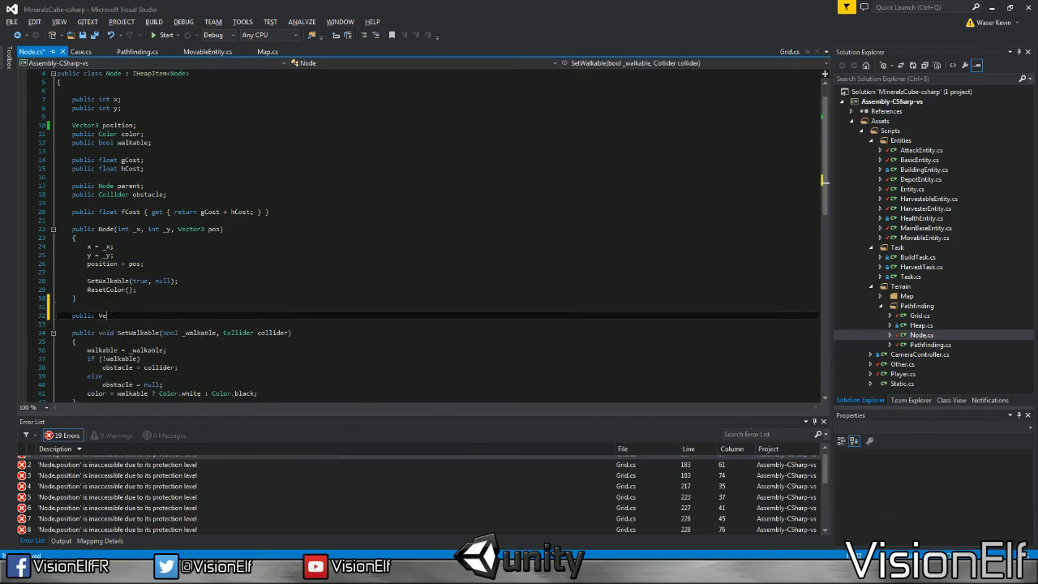
type("ctor3 GetPositio")
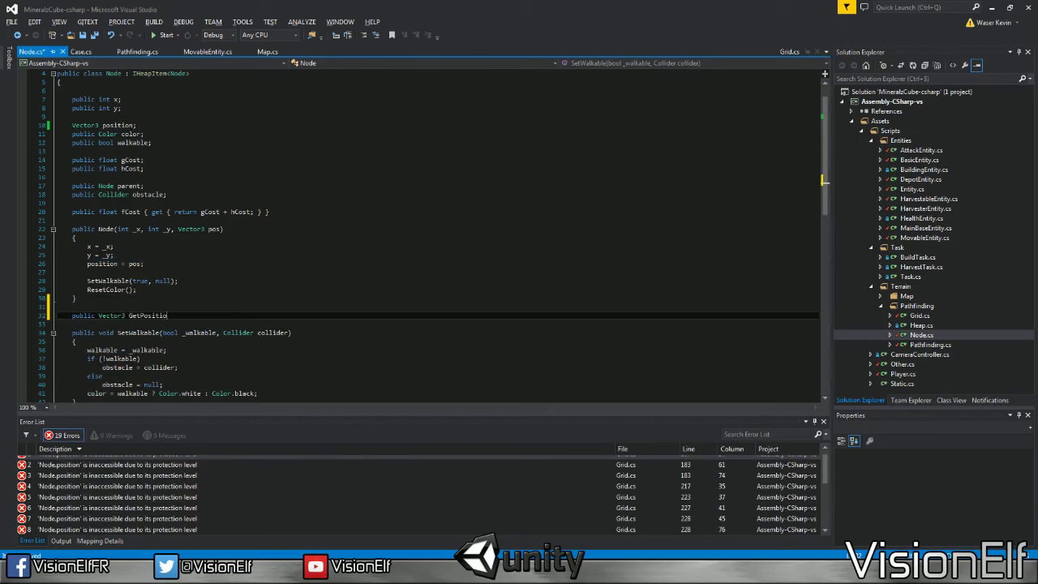
type("n() { return position")
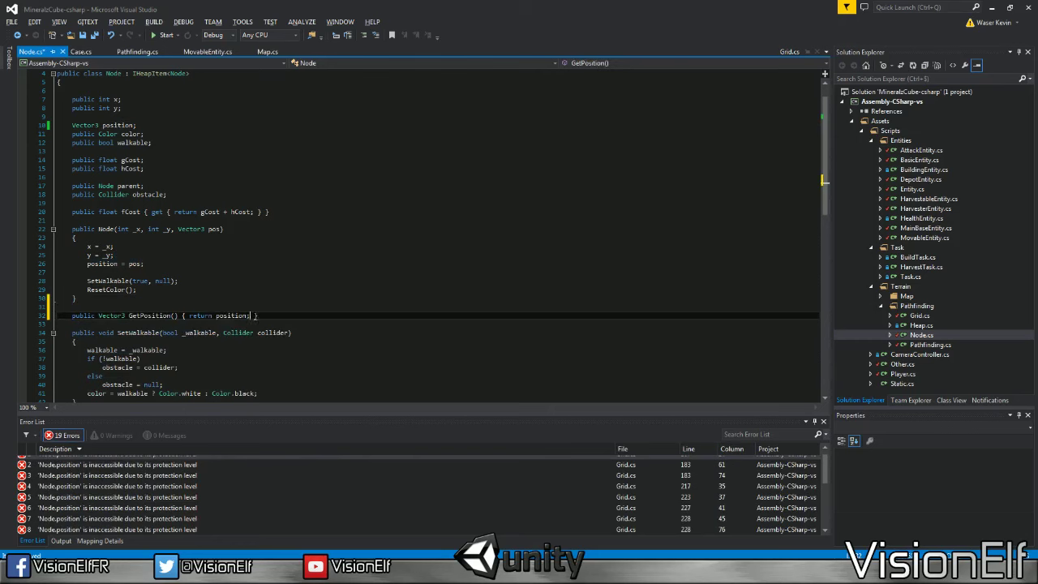
type(";")
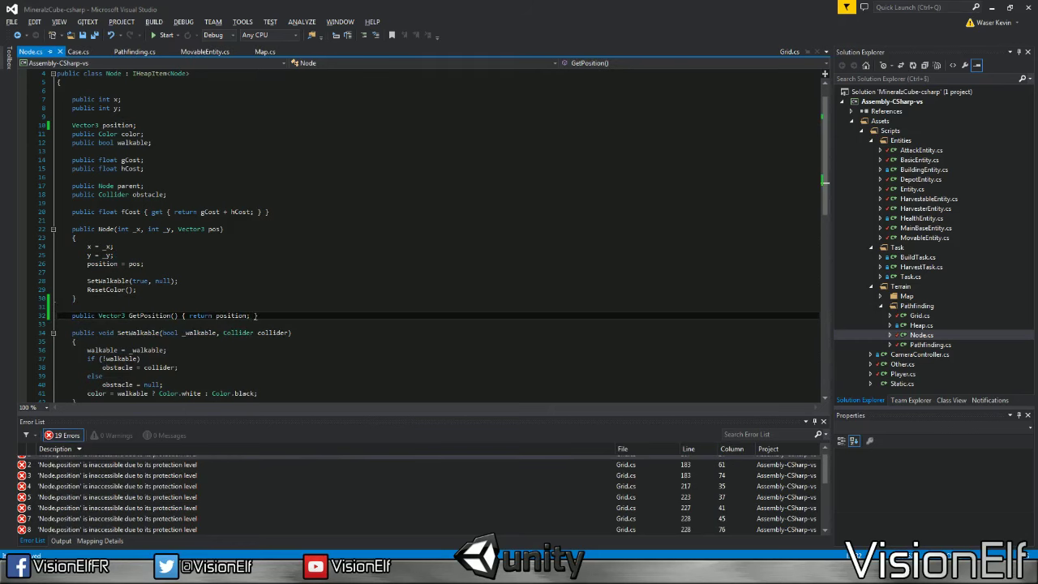
Rename the field to _position, add a read-only 'public Vector3 position { get { ... } }' property, and save.
left_click(102, 125)
type("_")
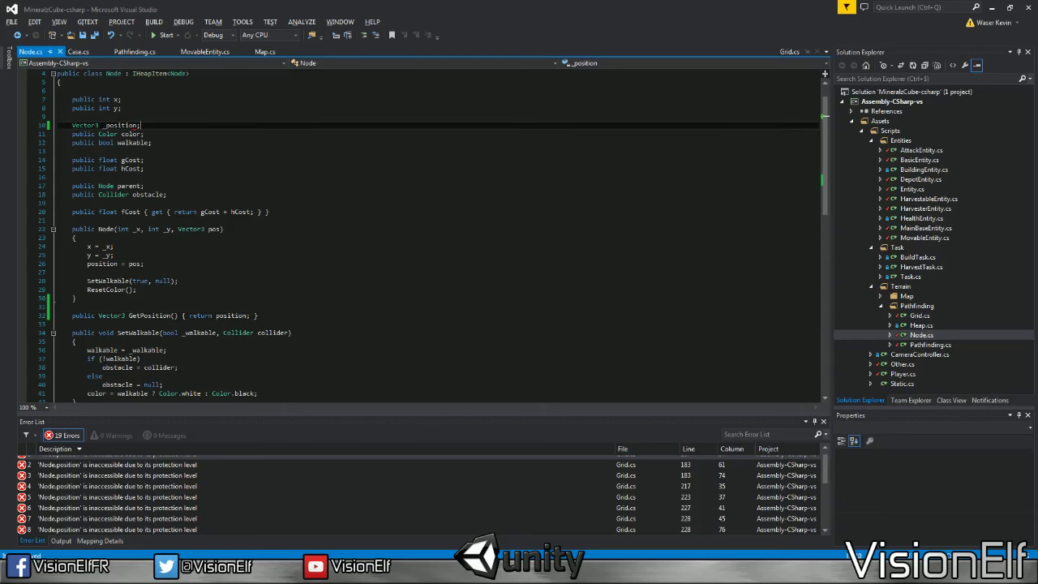
key("End")
key("Return")
type("public Vector3 pos")
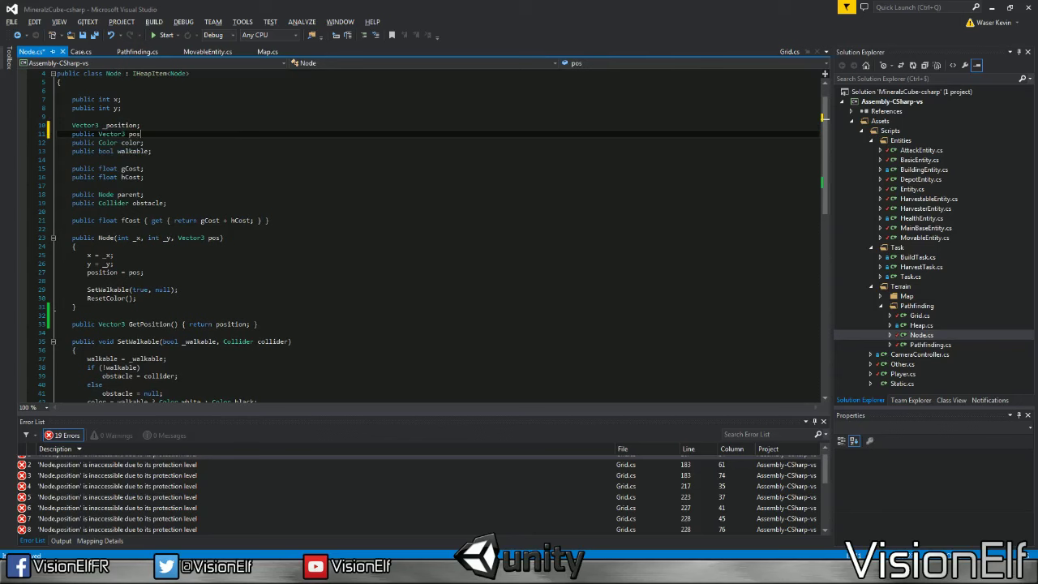
type("ition { get;")
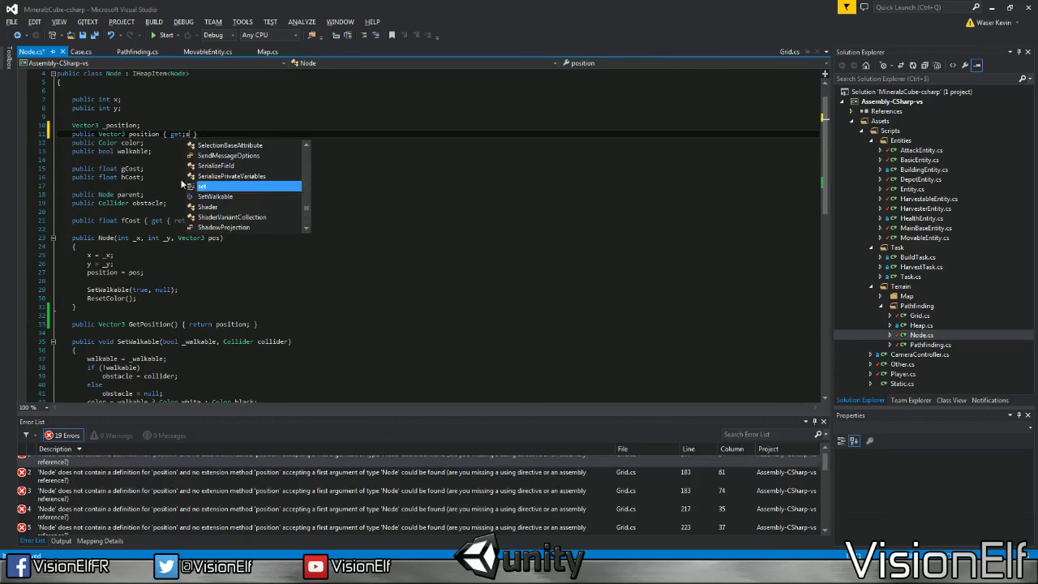
key("BackSpace")
type("{ ")
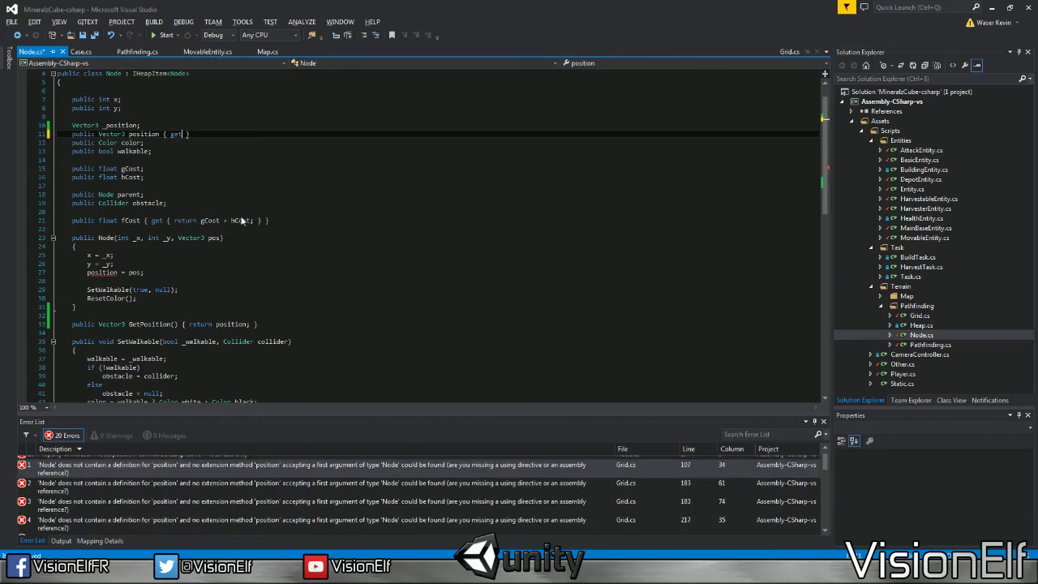
type("return position;")
key("ctrl+s")
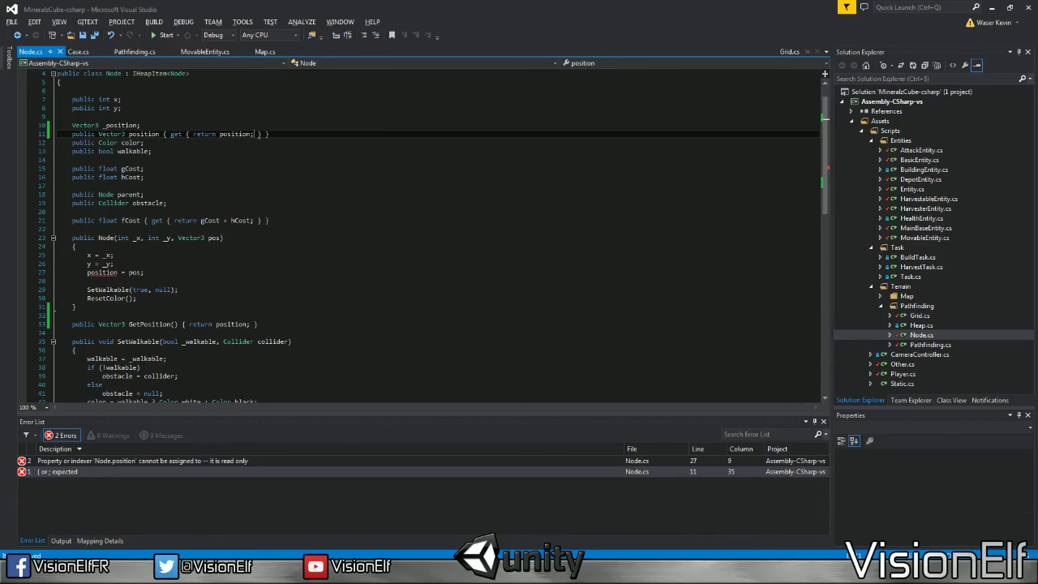
Make the constructor assign _position, delete the GetPosition method, and save.
type("_")
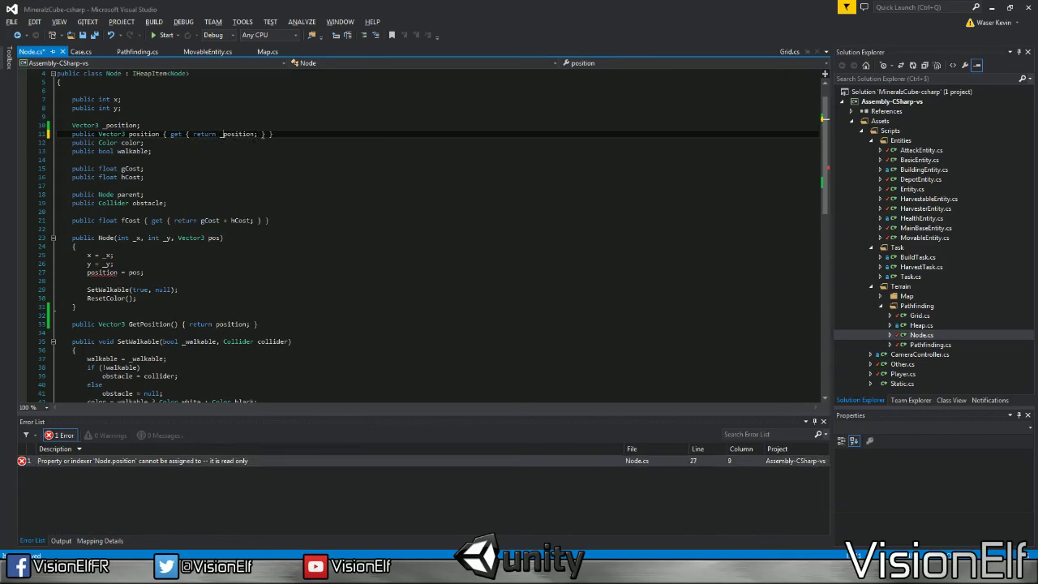
left_click(87, 272)
type("_")
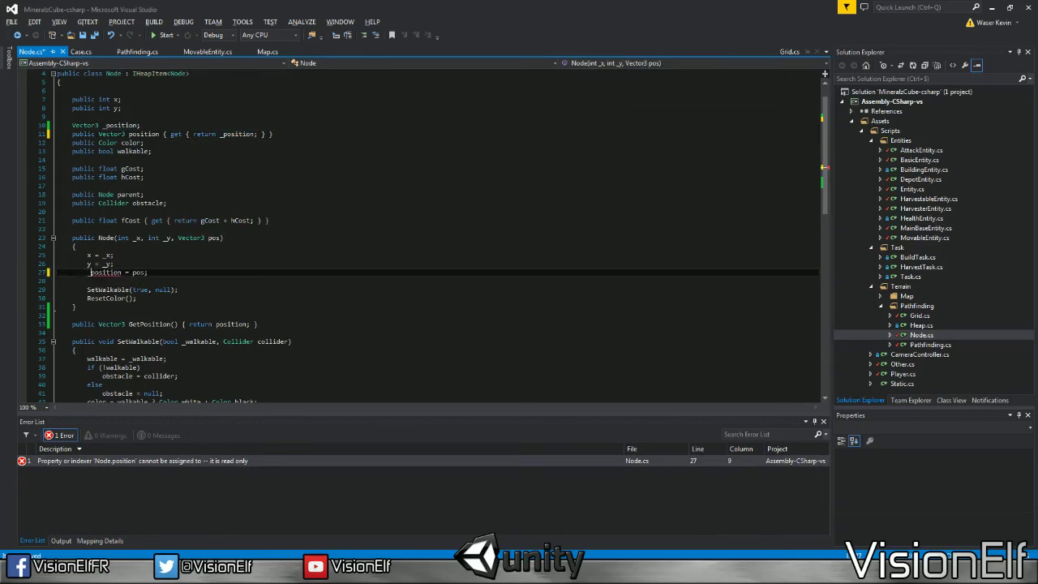
left_click(292, 341)
key("Up")
key("Up")
key("shift+Up")
key("shift+Up")
key("Delete")
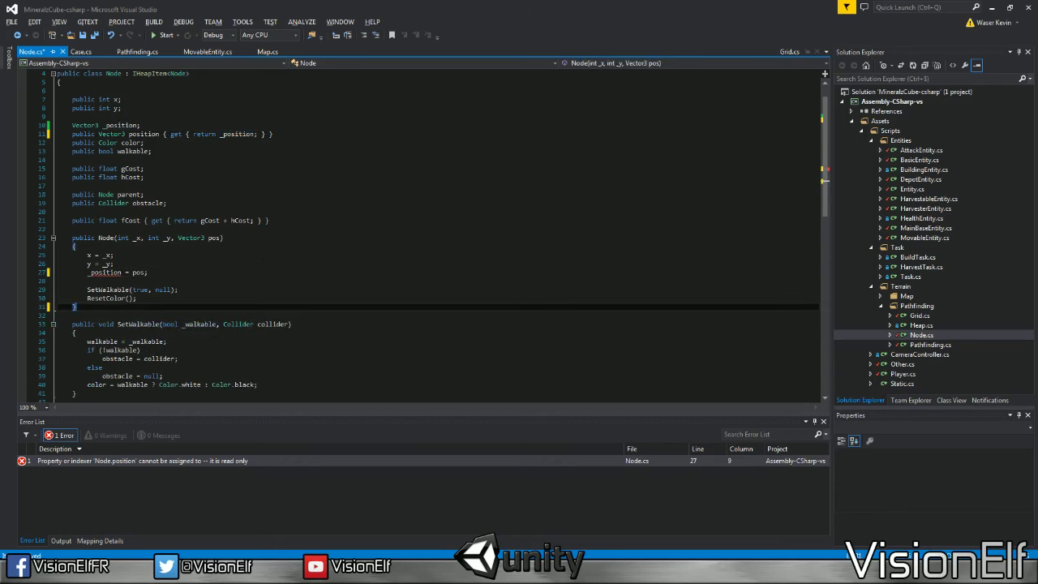
key("ctrl+s")
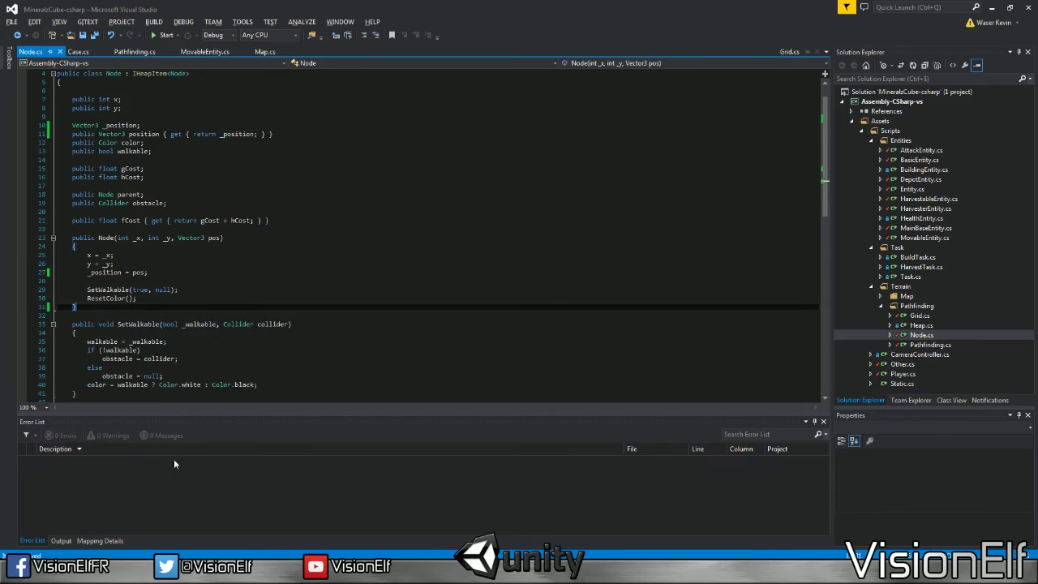
Check the line 27 read-only assignment error against the position property, then switch to Unity.
double_click(174, 459)
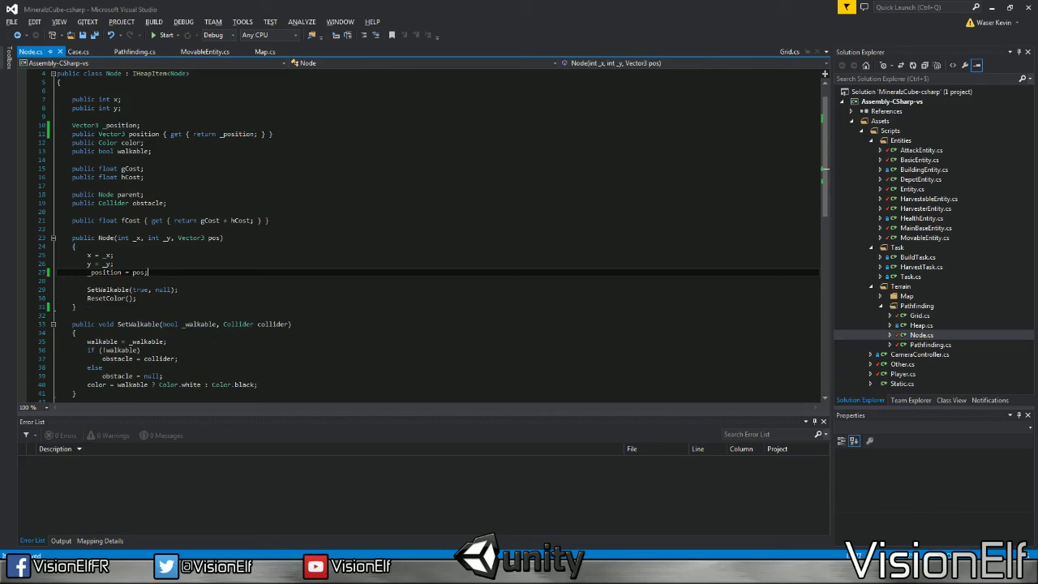
left_click(143, 134)
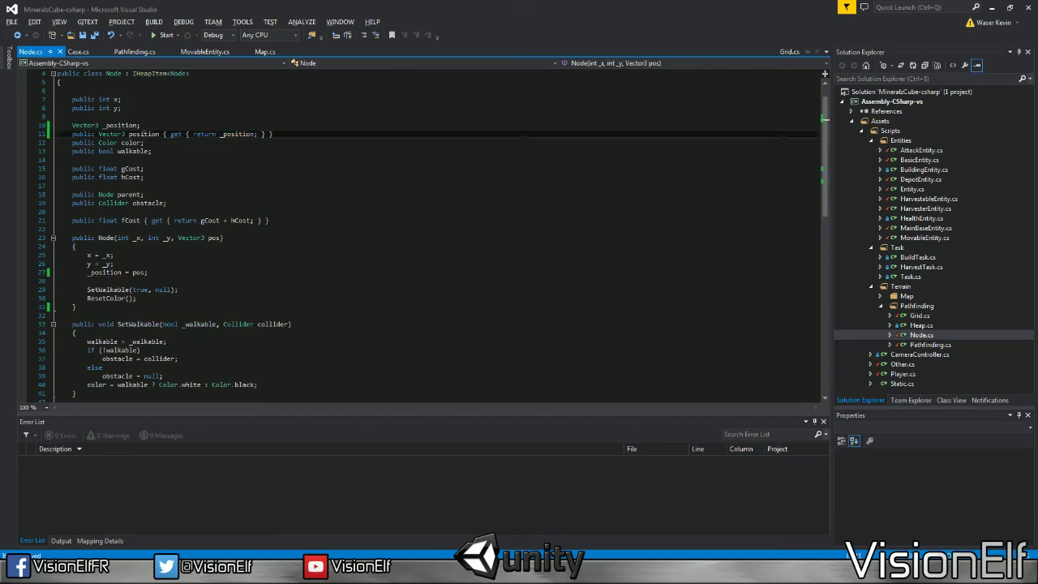
double_click(142, 135)
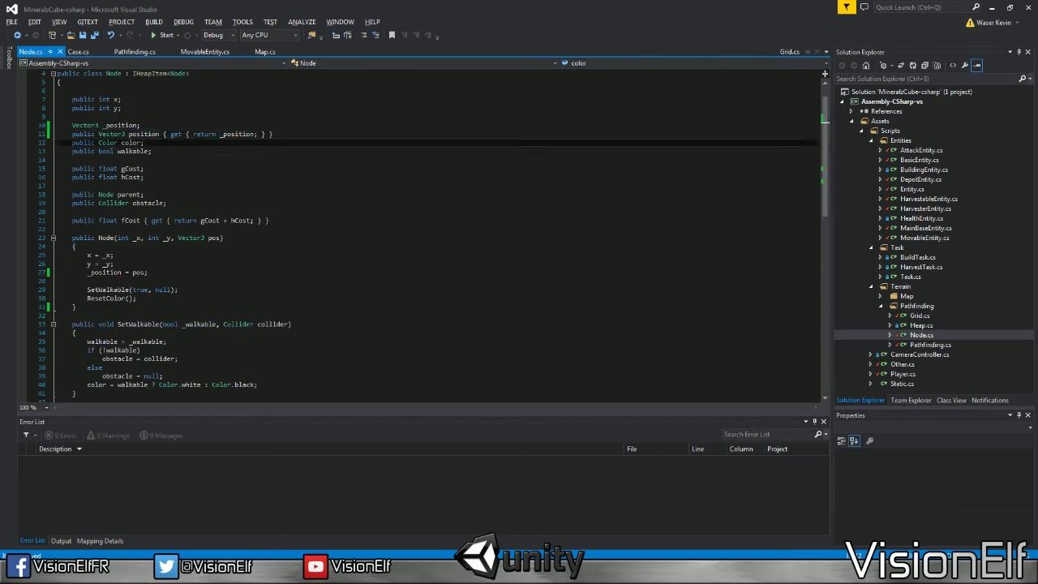
key("alt+Tab")
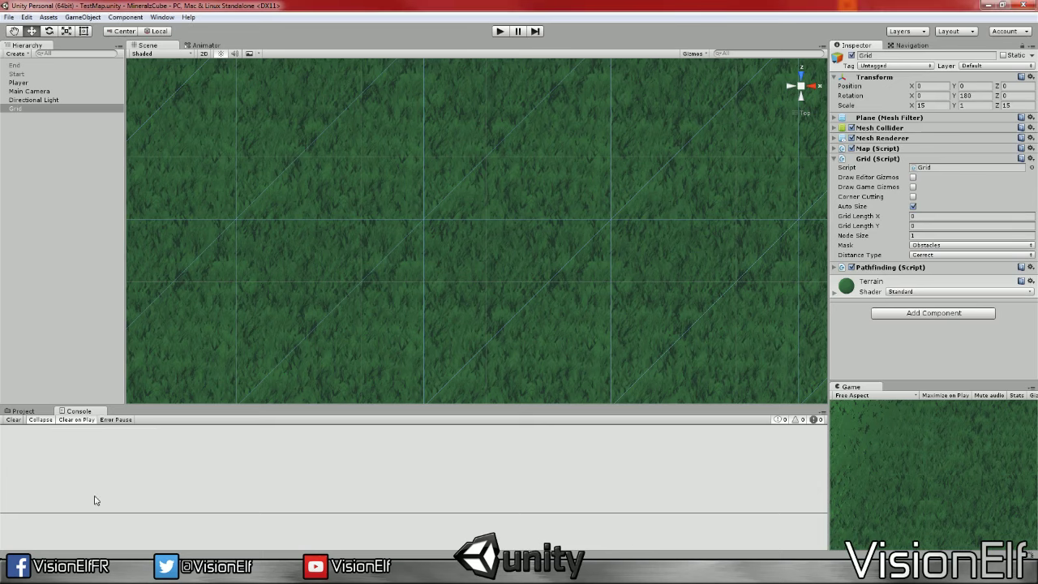
Play the test map, frame the red cube, send the unit beside the small rock, and pause.
scroll(450, 209, "down", 2)
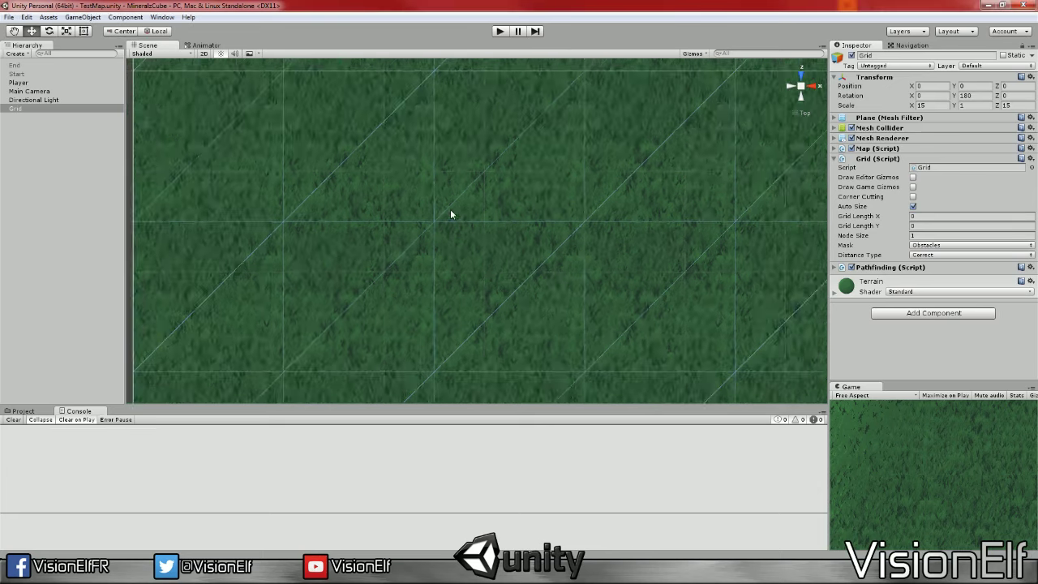
left_click(501, 31)
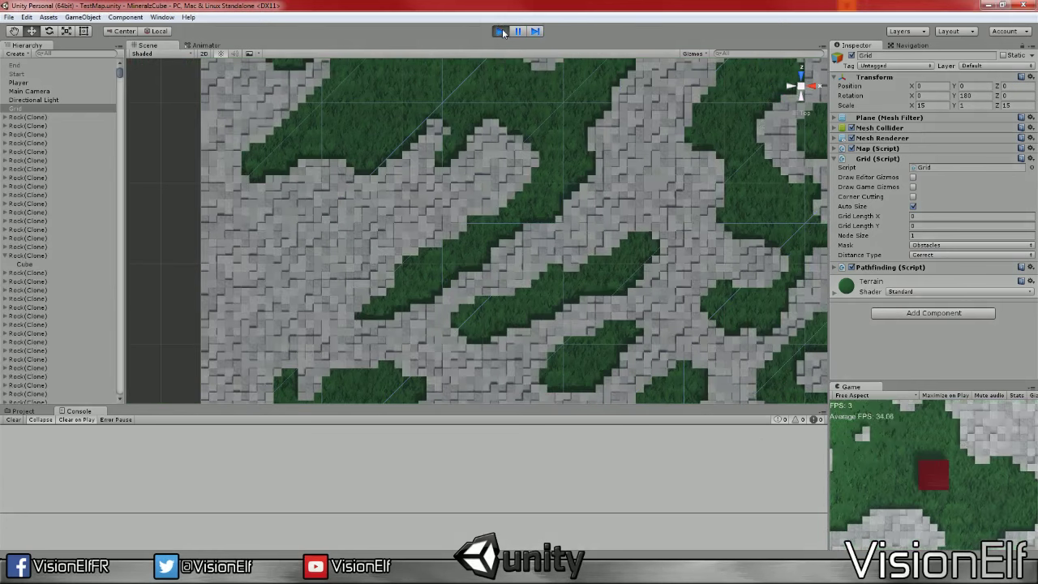
middle_click_drag(581, 220, 414, 208)
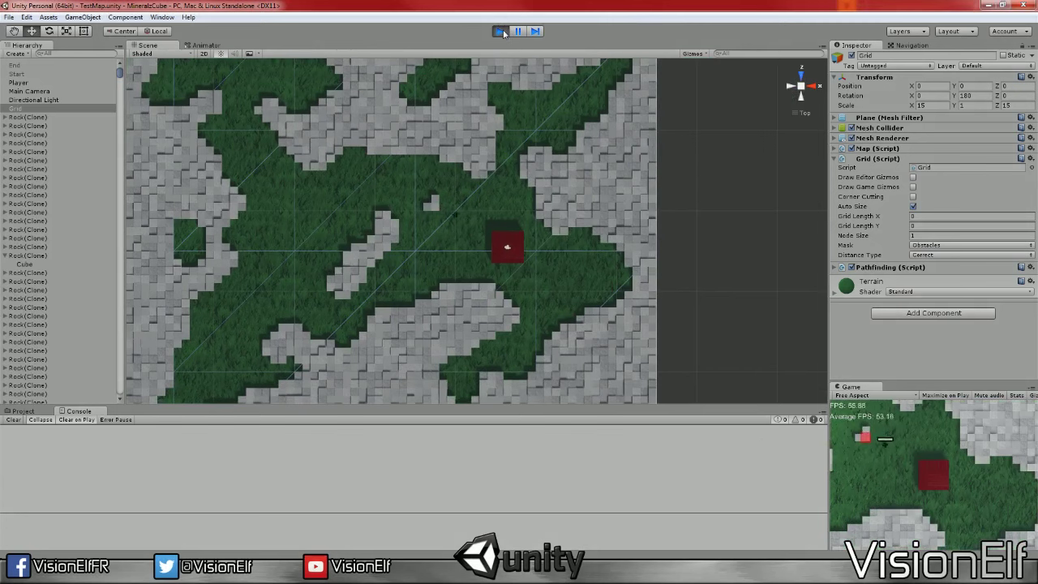
scroll(468, 173, "up", 2)
scroll(471, 172, "up", 2)
scroll(475, 191, "up", 1)
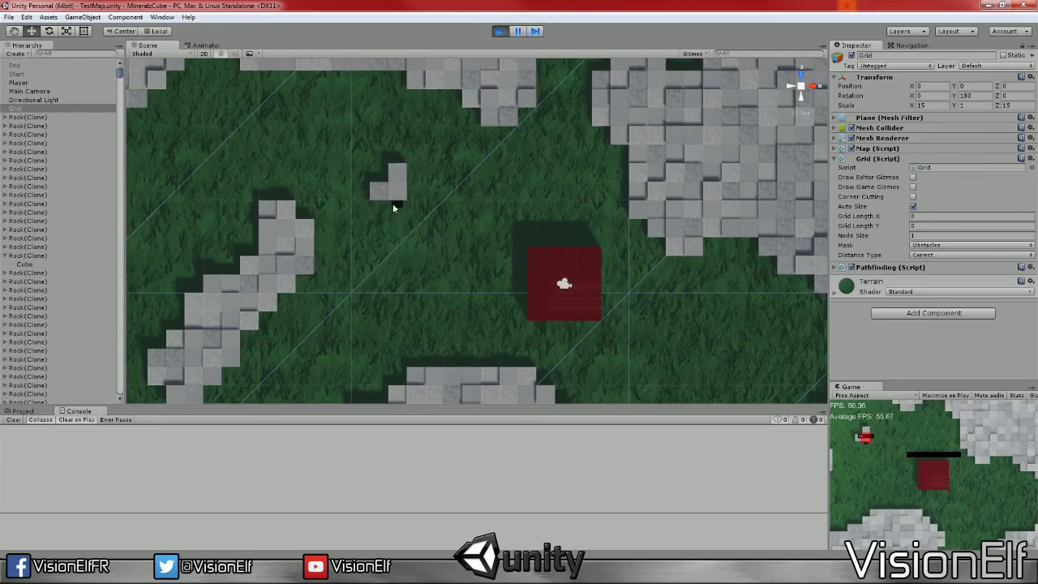
middle_click_drag(430, 230, 476, 236)
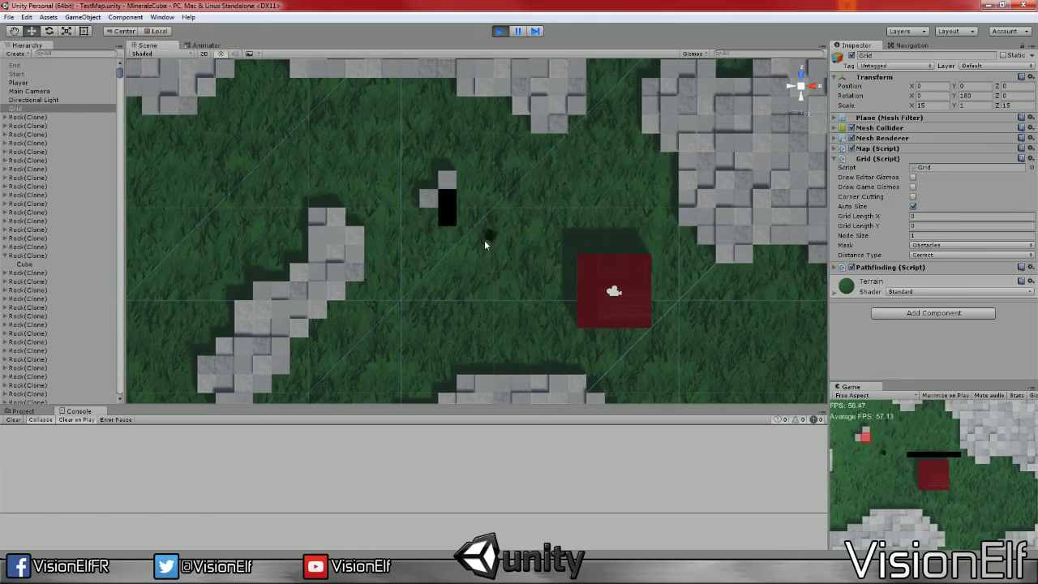
left_click(517, 31)
left_click(863, 431)
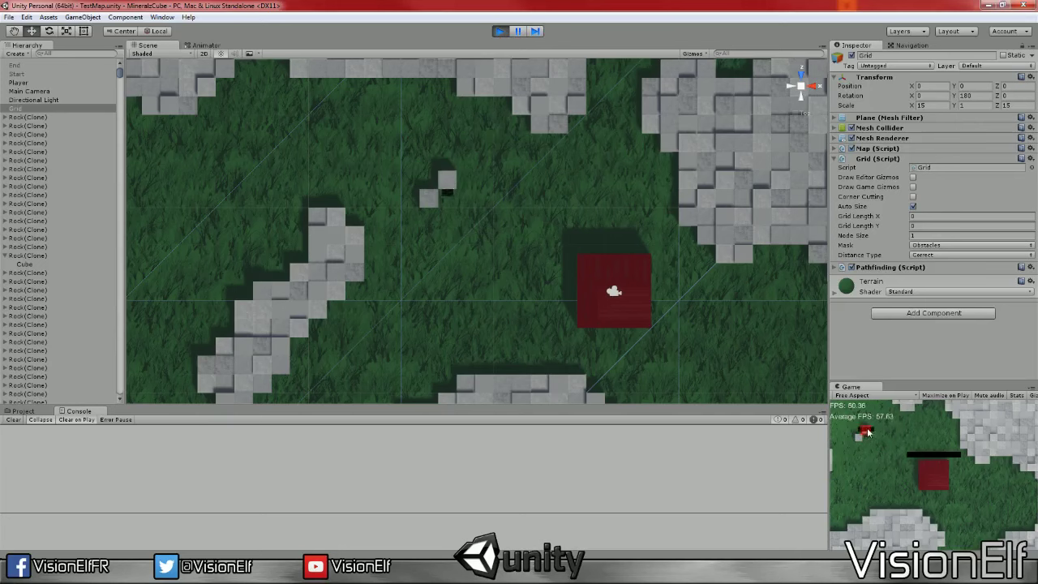
left_click(516, 34)
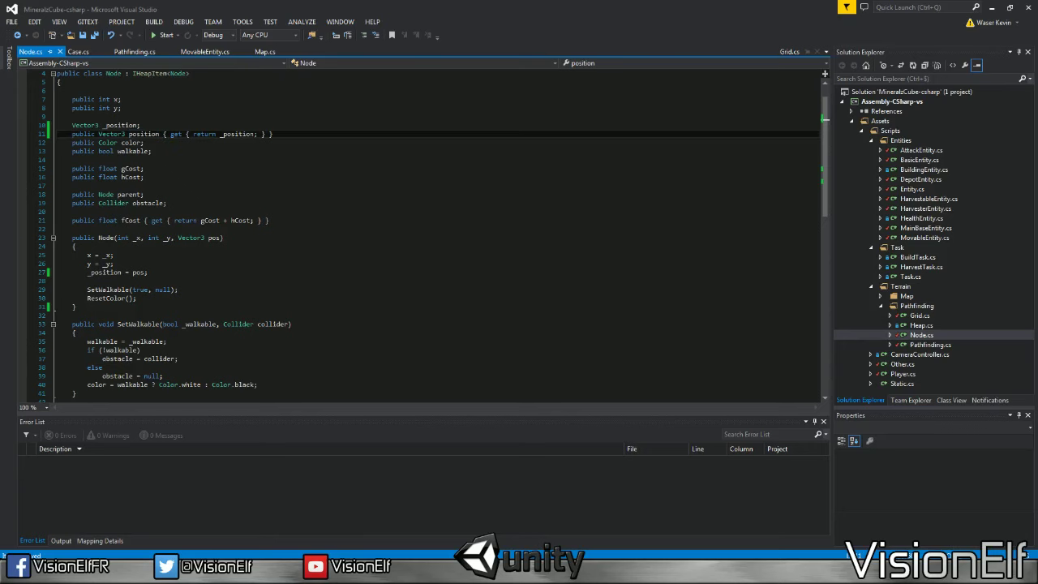
Look through the MovableEntity.cs OnDrawGizmos code and Pathfinding.cs, then return to Node.cs.
left_click(204, 51)
left_click(223, 258)
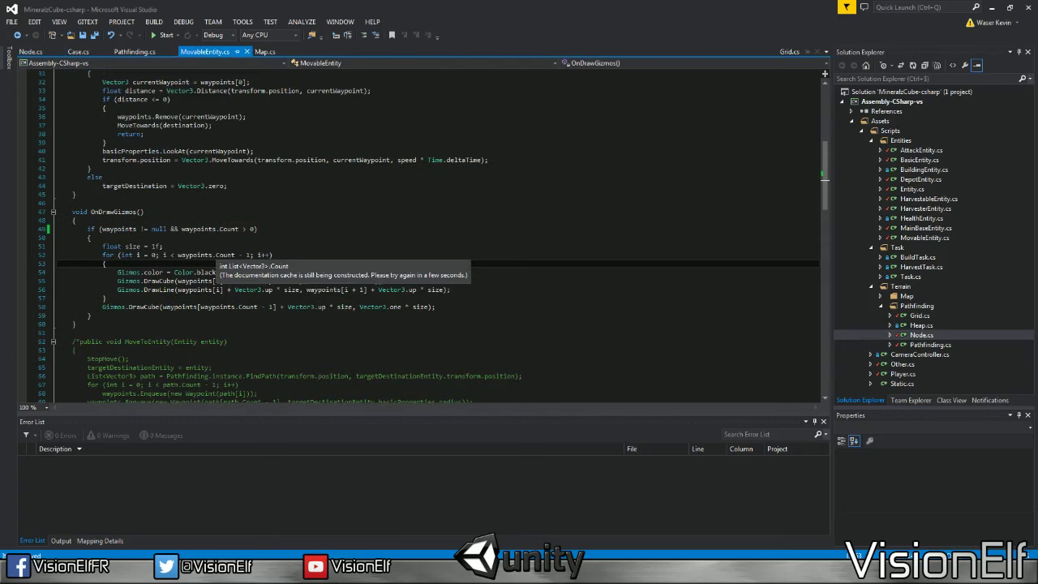
left_click(135, 52)
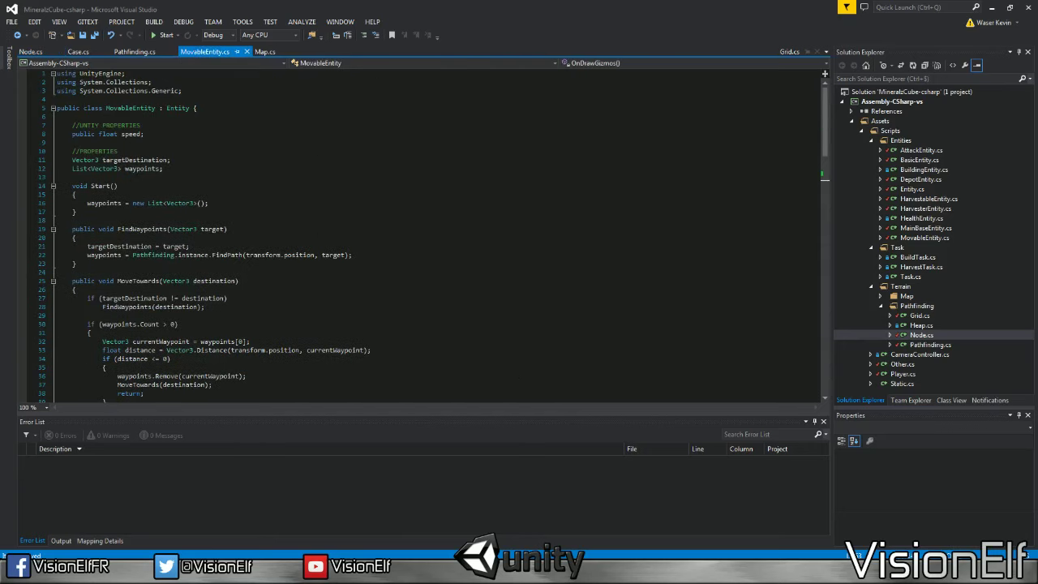
left_click(75, 51)
left_click(30, 51)
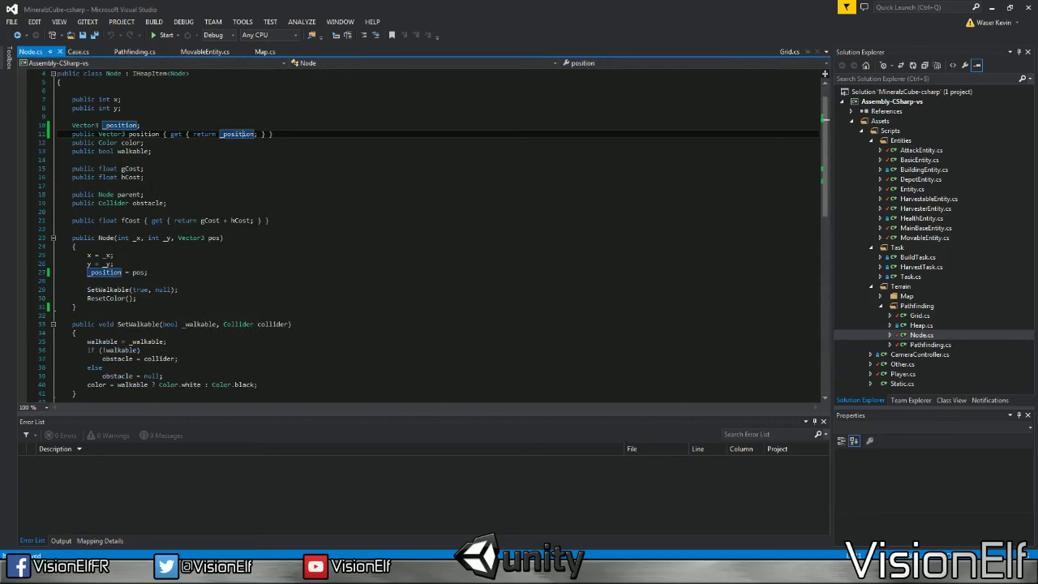
Review Node.cs's gCost field, heapIndex field and property, and ResetColor method.
left_click(143, 168)
scroll(144, 168, "up", 1)
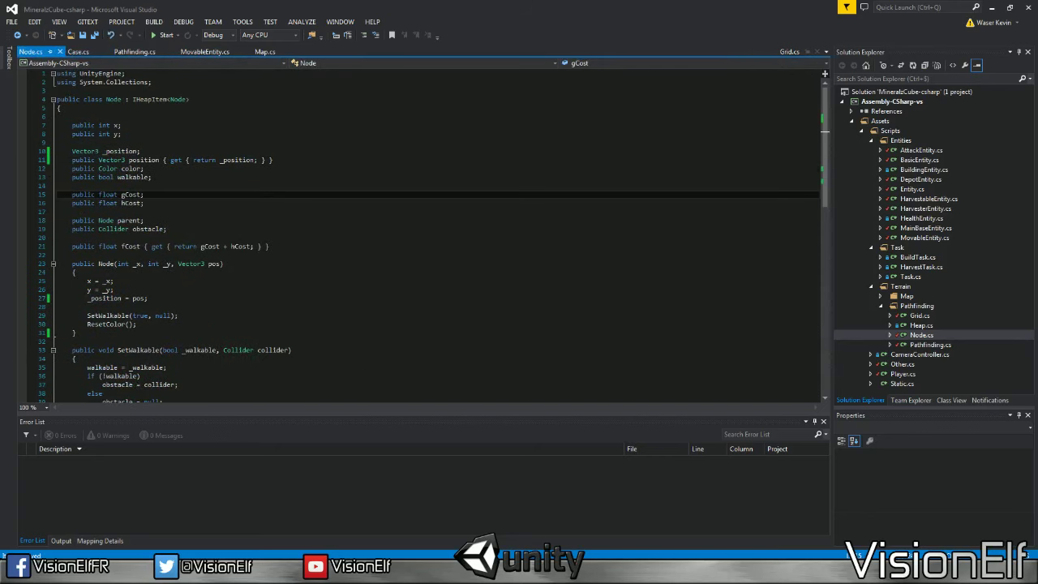
left_click_drag(272, 160, 143, 151)
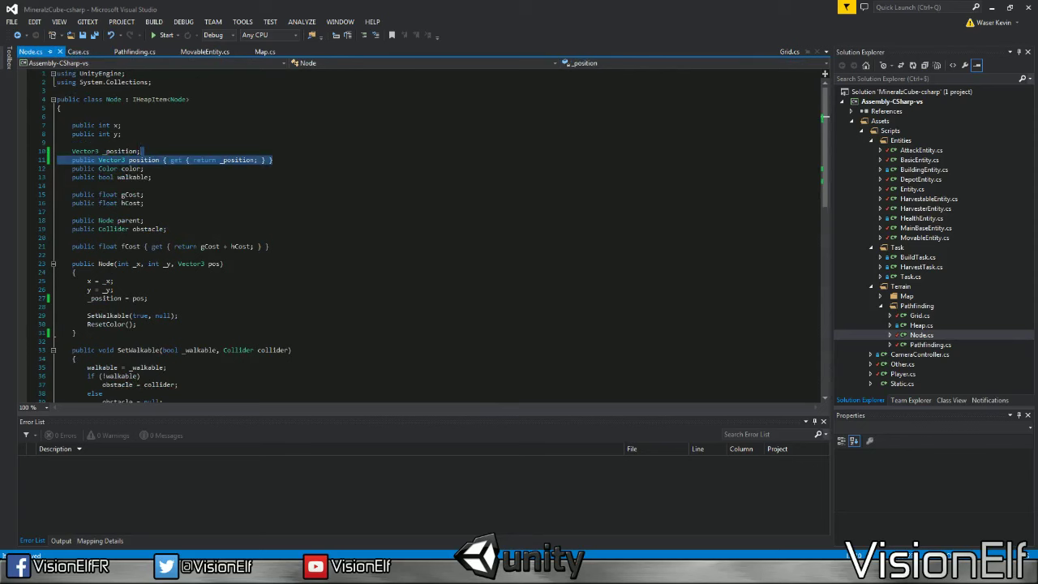
scroll(142, 151, "down", 5)
scroll(422, 235, "down", 4)
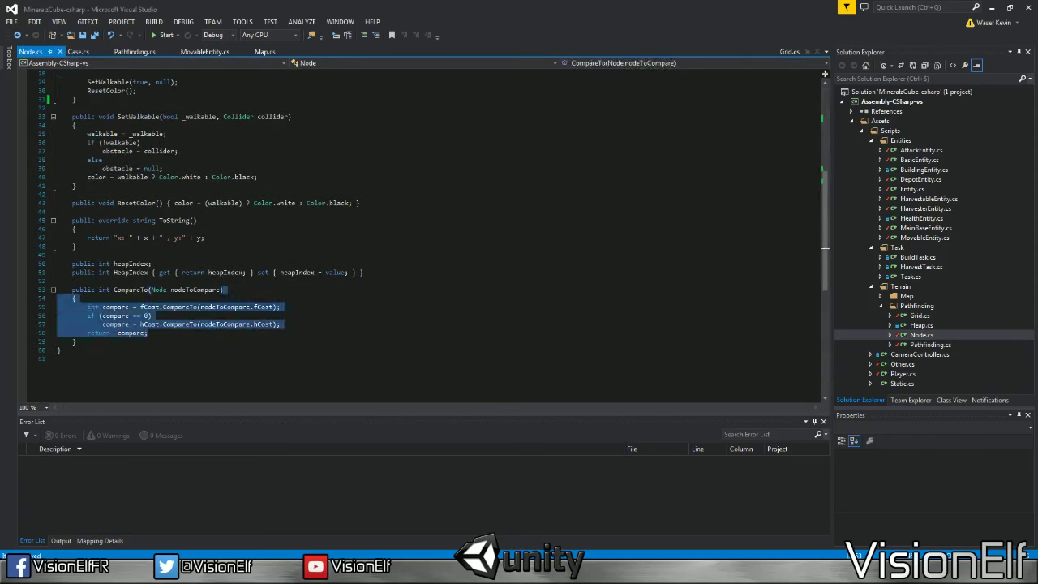
left_click_drag(57, 255, 367, 273)
scroll(422, 236, "up", 4)
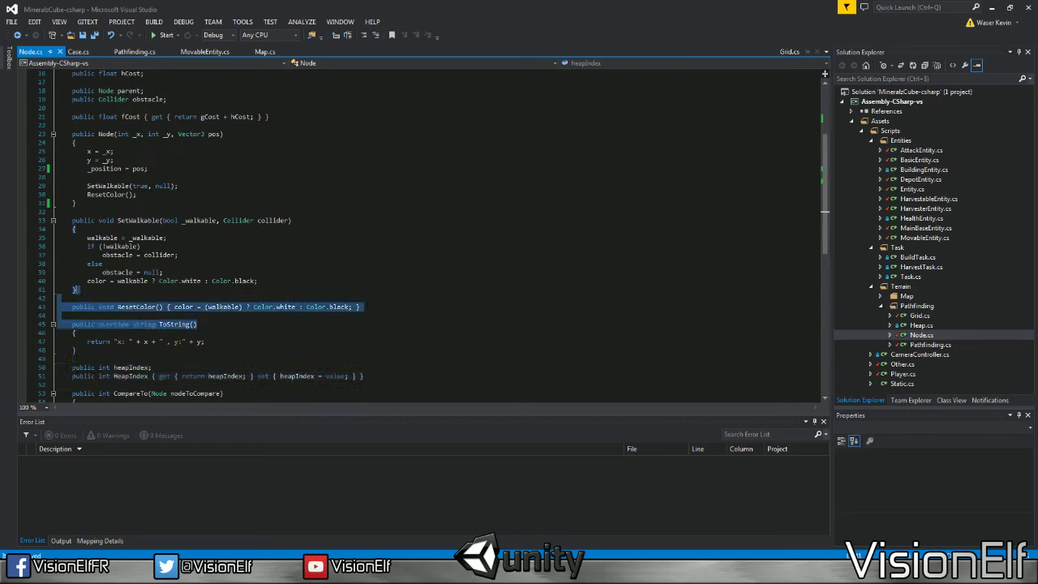
mouse_move(363, 308)
left_mouse_down()
mouse_move(73, 297)
mouse_move(258, 361)
left_mouse_up()
scroll(73, 298, "up", 3)
Clear the selection and mark the '_position = pos;' line in the Node constructor.
left_click(73, 308)
left_click(65, 289)
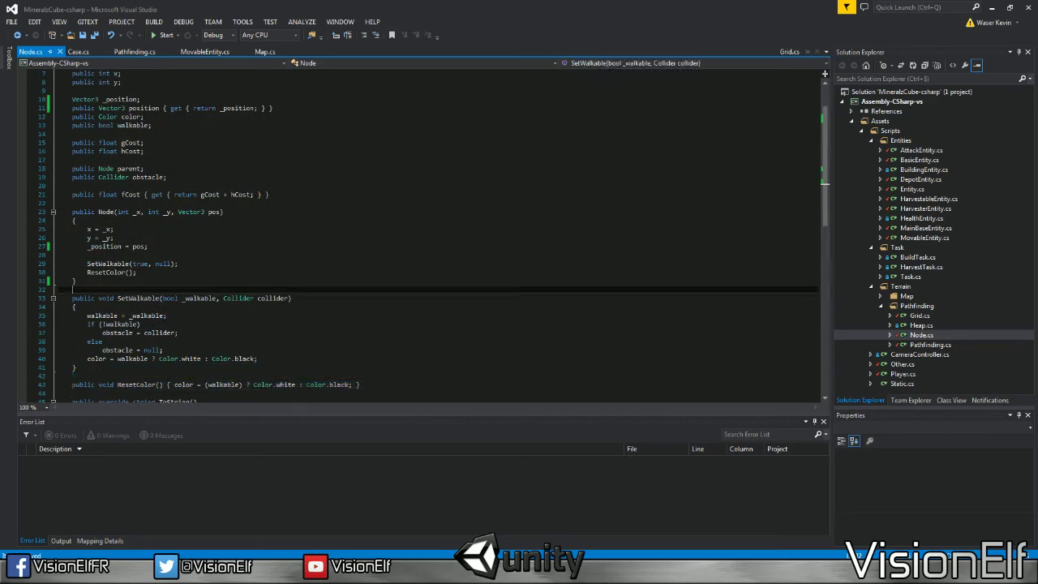
left_click(137, 272)
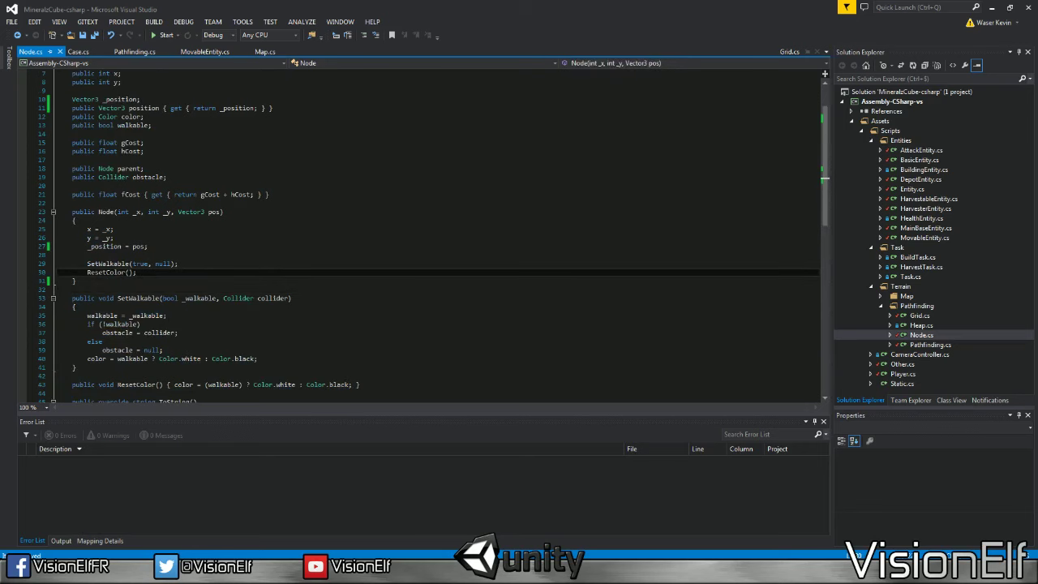
scroll(438, 235, "up", 2)
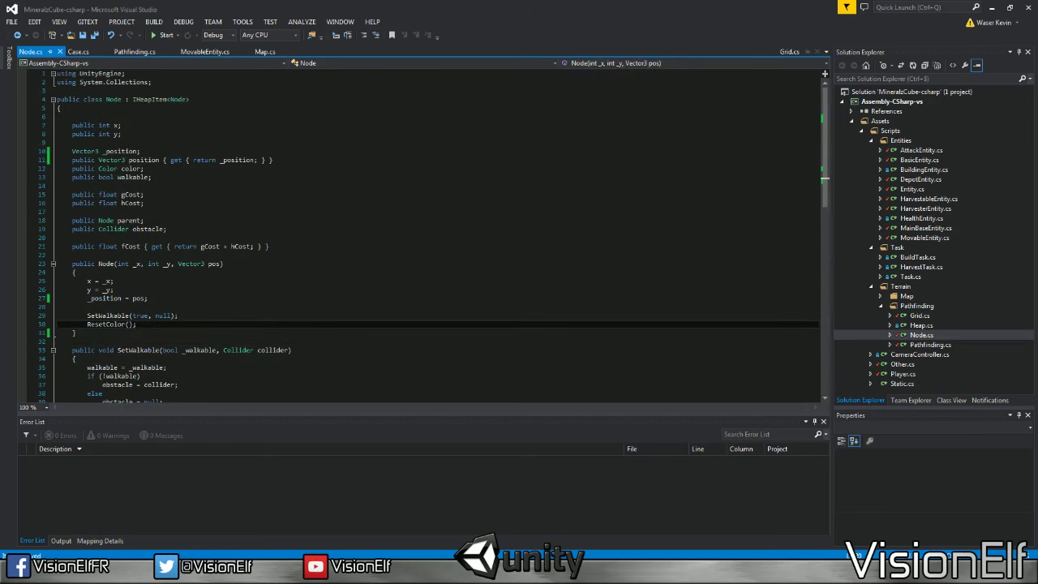
left_click_drag(148, 298, 117, 290)
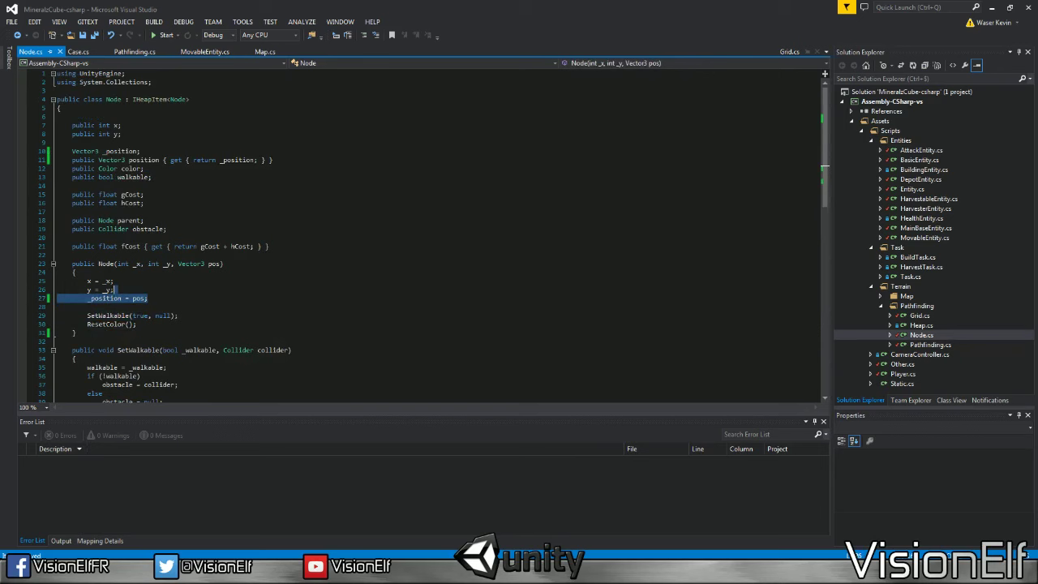
Add a breakpoint on '_position = pos;' and attach the Unity debugger to MineralzCube.
left_click(22, 298)
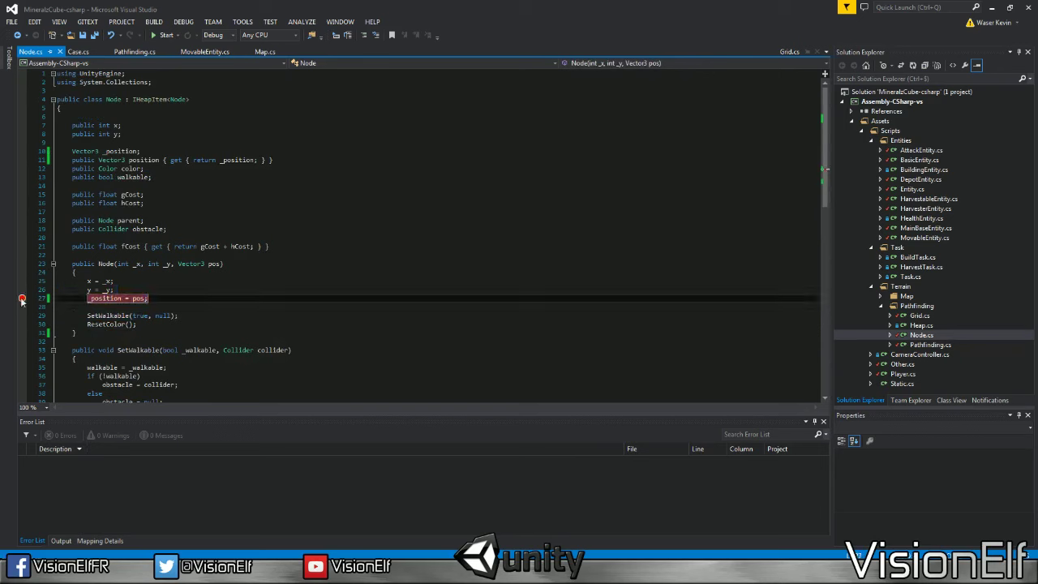
left_click(185, 22)
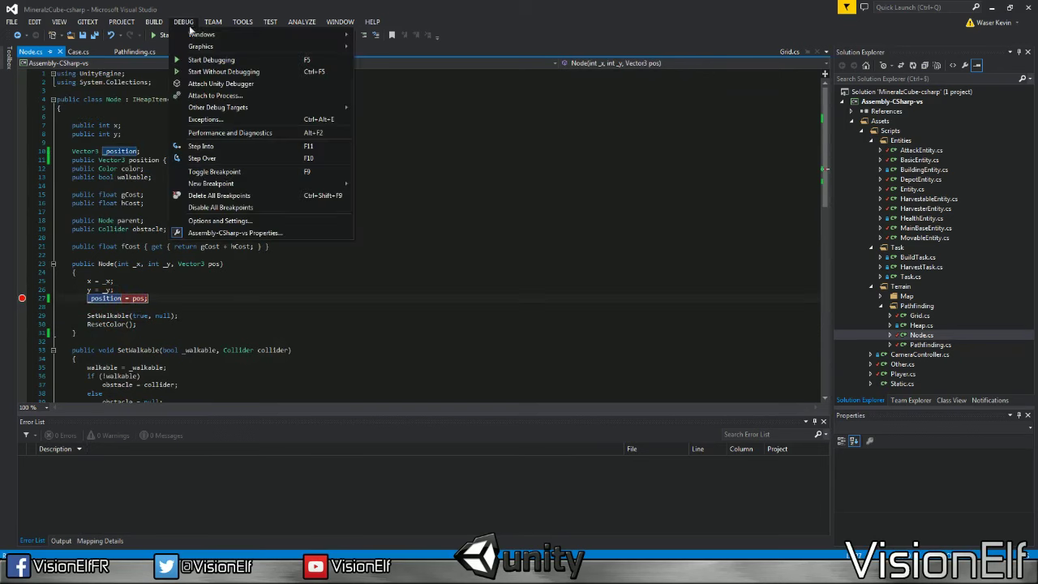
left_click(311, 73)
left_click(422, 250)
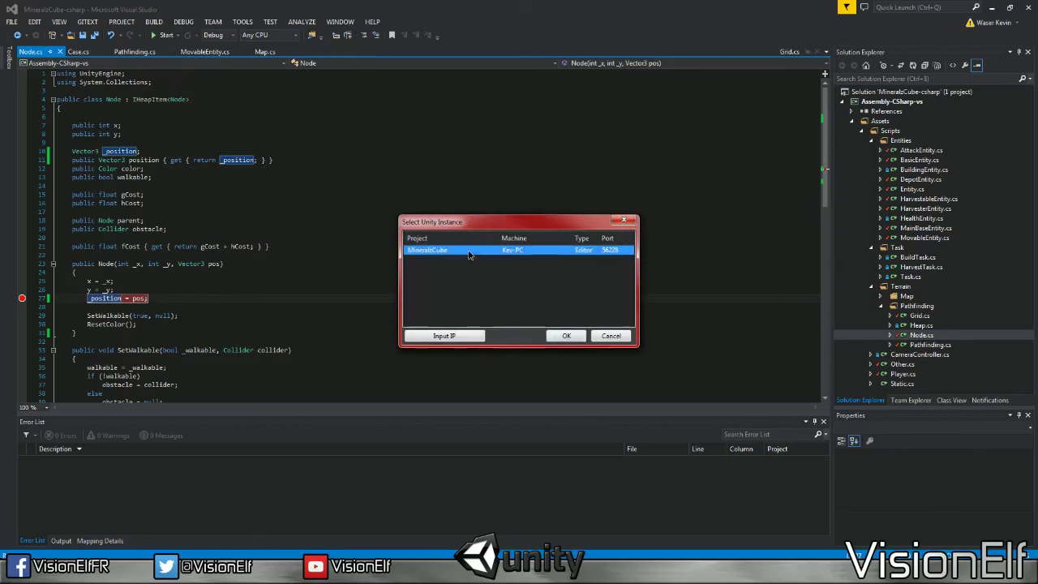
left_click(560, 333)
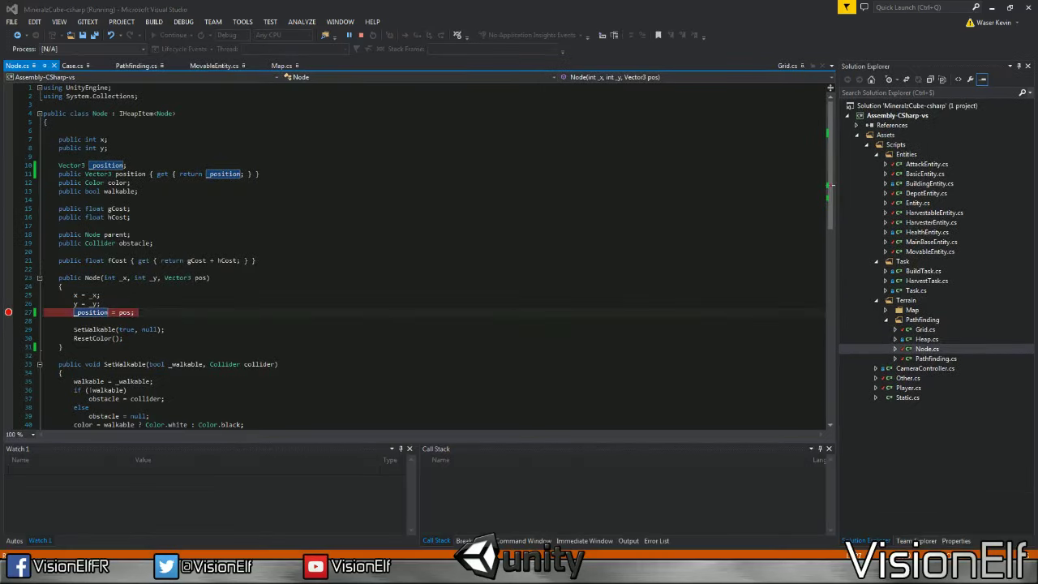
In Unity, stop the game and start Play mode again under the debugger.
key("alt+Tab")
left_click(501, 31)
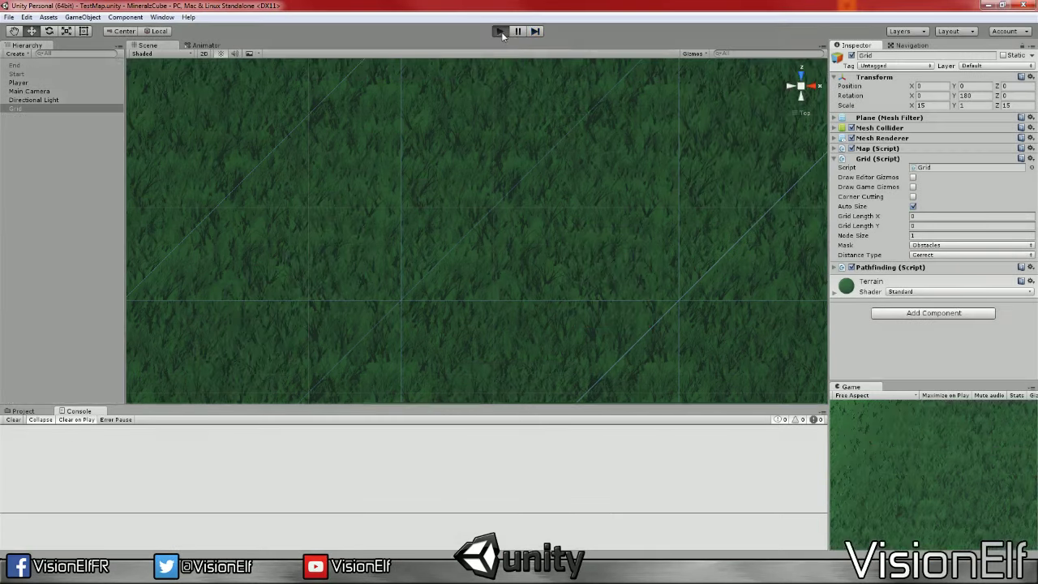
key("ctrl+p")
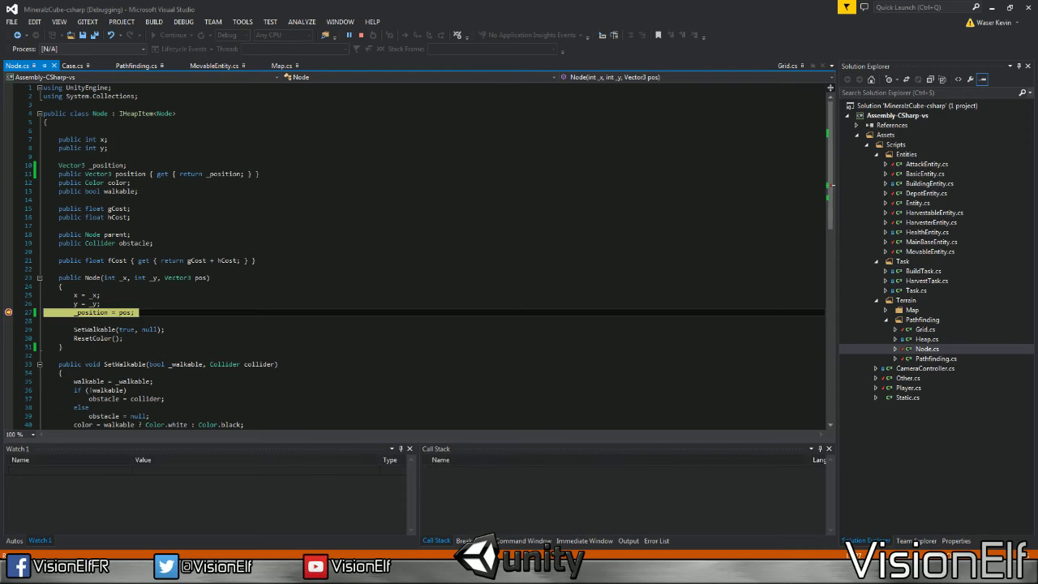
Read the pos and _y values at the Node constructor breakpoint, then continue two more hits.
mouse_move(200, 226)
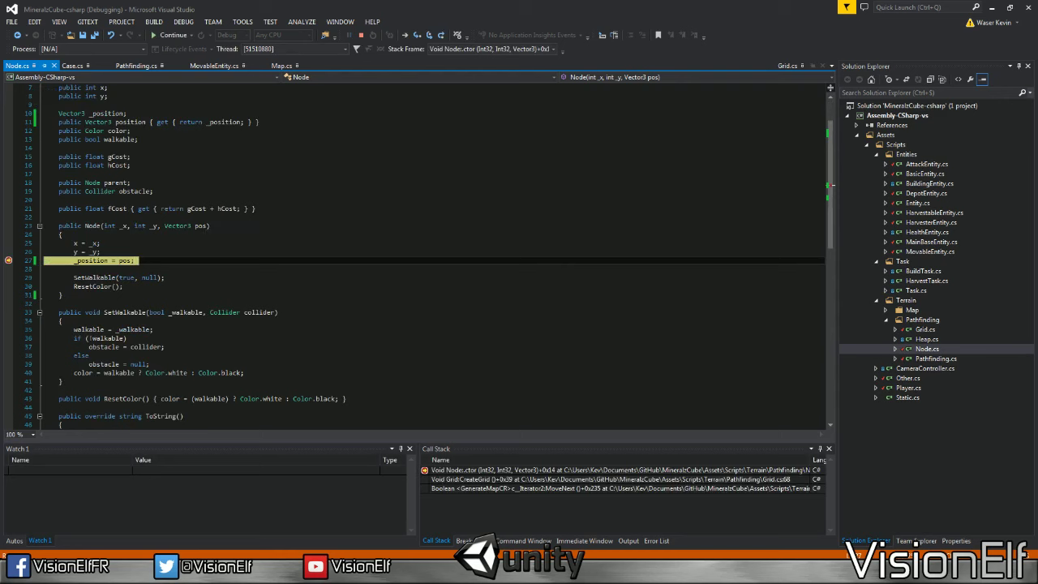
mouse_move(153, 226)
mouse_move(153, 226)
key("F5")
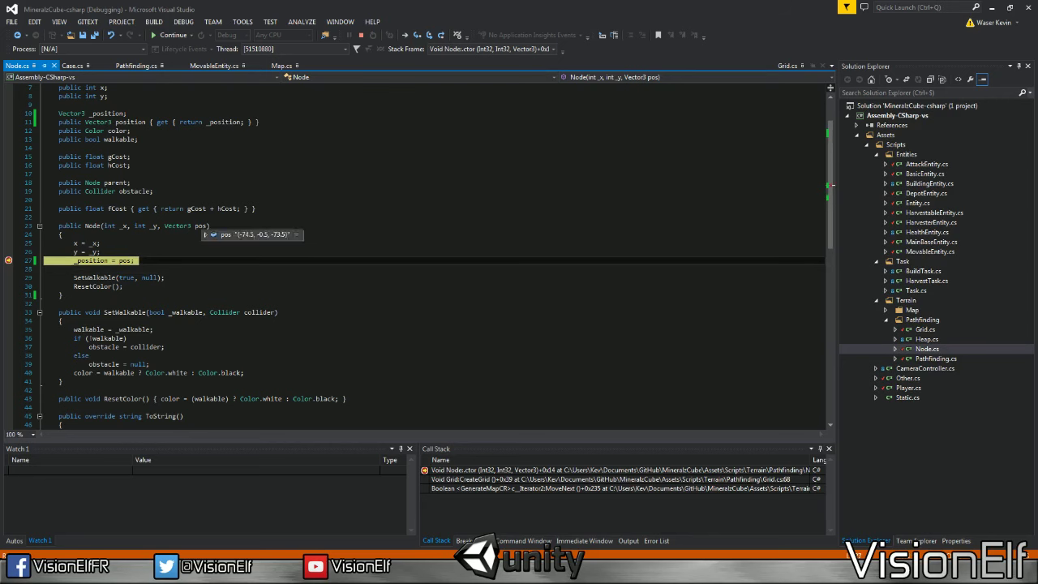
key("F5")
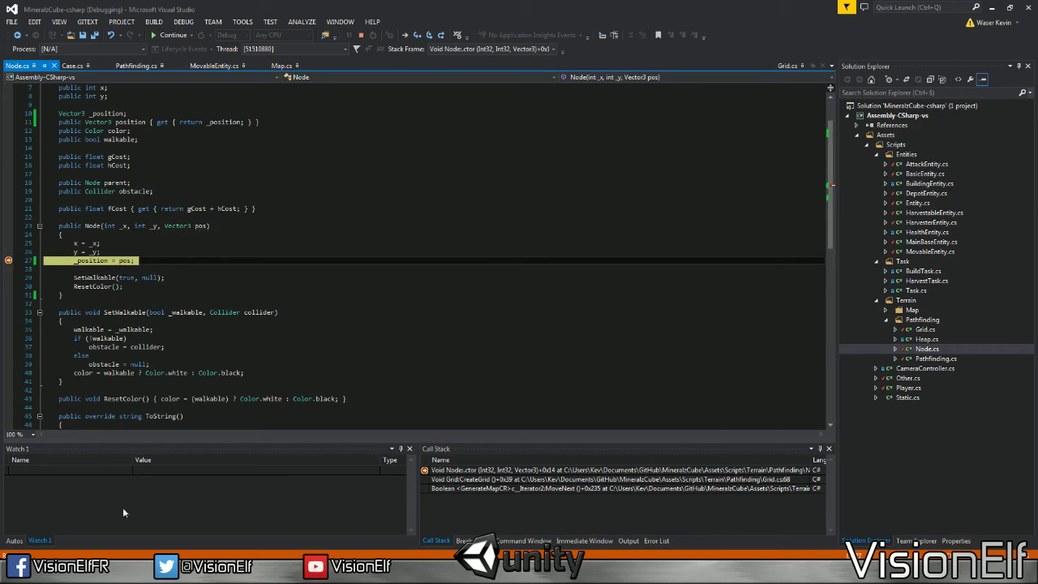
Show the Autos window, enlarge the debug panels, and continue through several node creations.
left_click(14, 540)
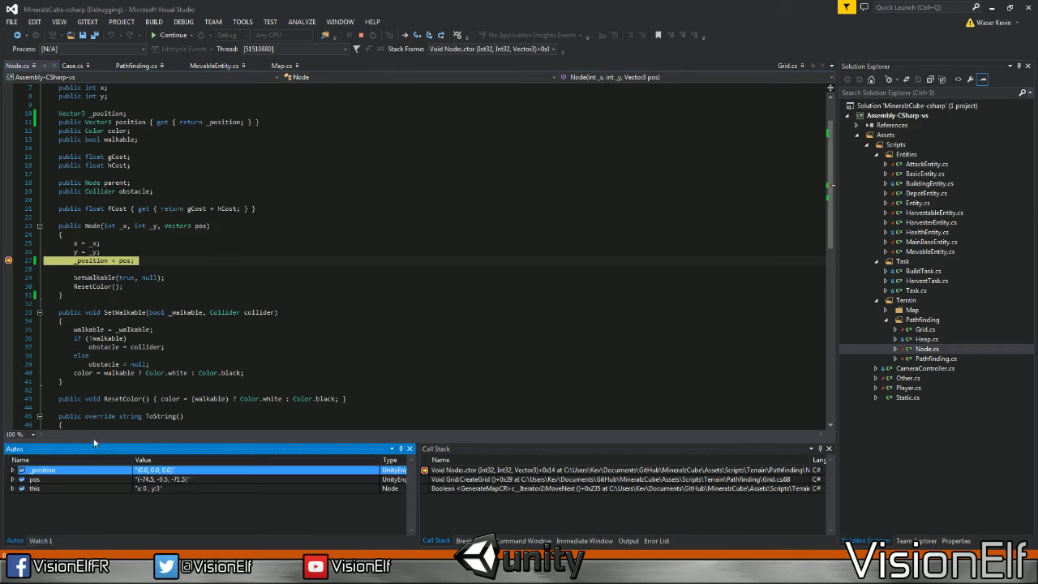
left_click_drag(94, 444, 96, 415)
left_click(97, 261)
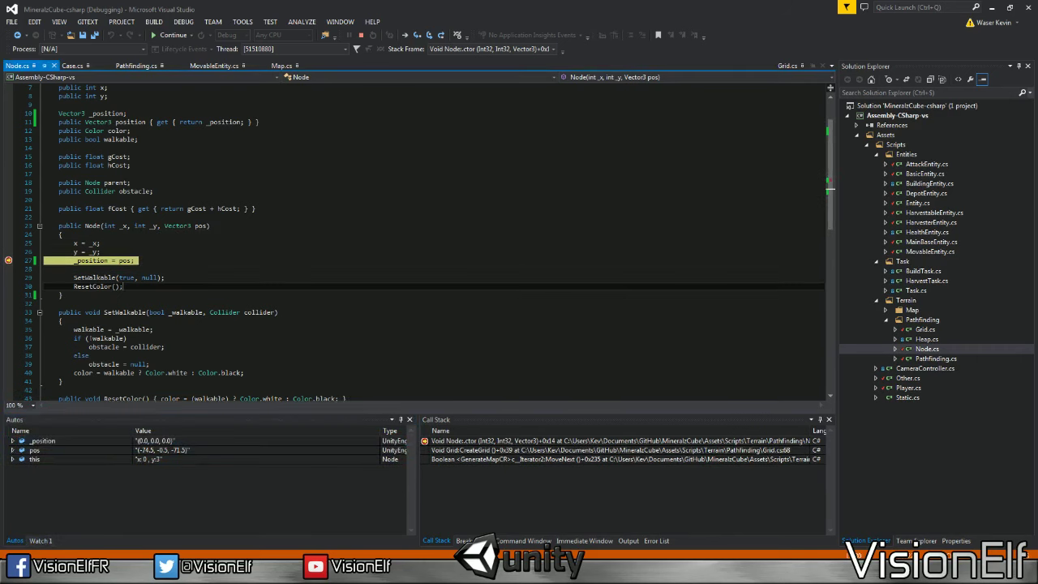
key("F5")
left_click(178, 472)
key("F5")
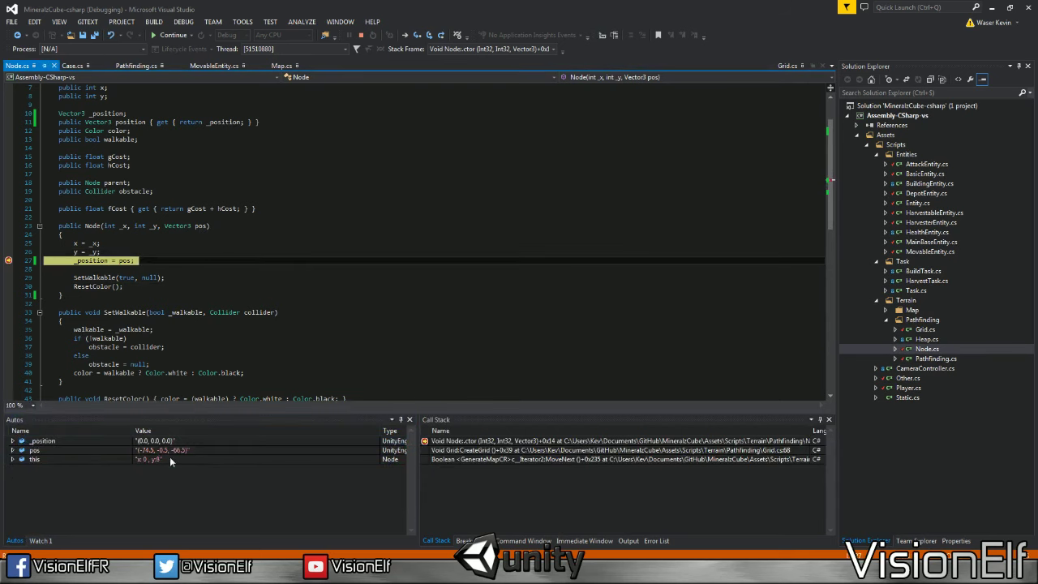
key("F5")
Keep continuing through Node constructor hits, checking Autos, until node x 0, y 31.
scroll(419, 244, "up", 1)
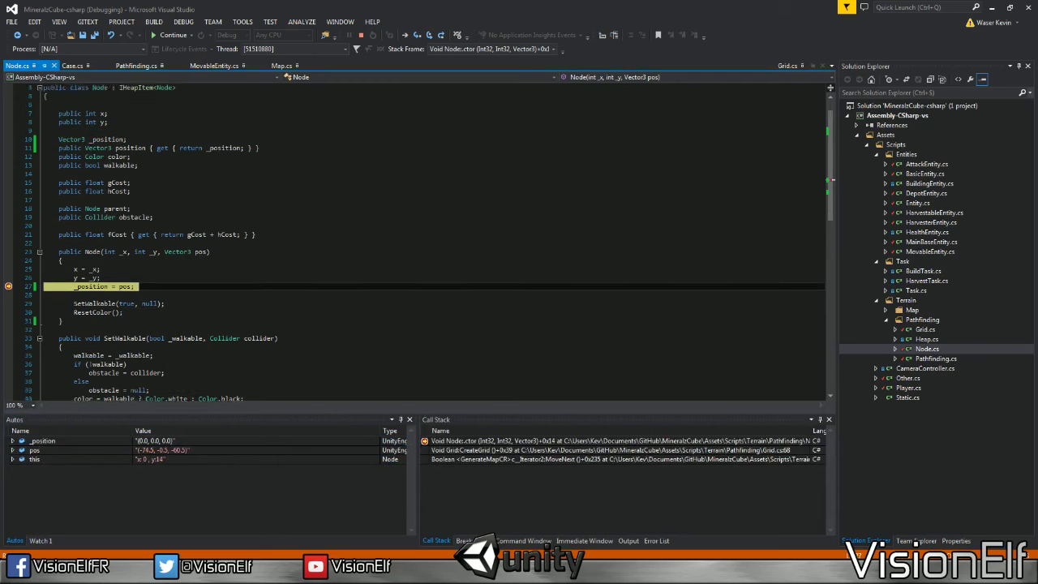
scroll(419, 244, "up", 1)
scroll(419, 243, "down", 1)
left_click(166, 508)
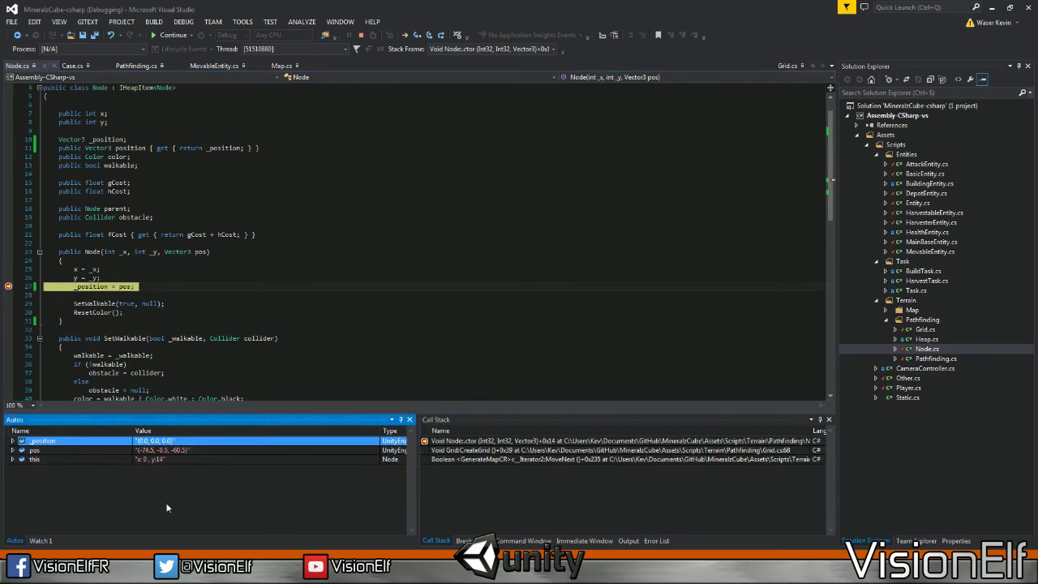
key("F5")
key("F5")
key("F5")
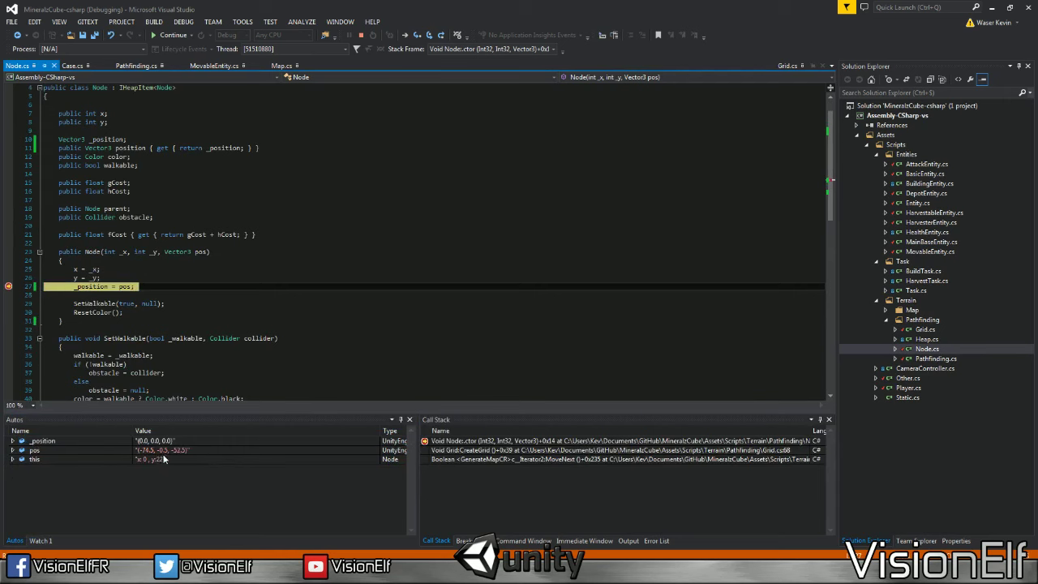
key("F5")
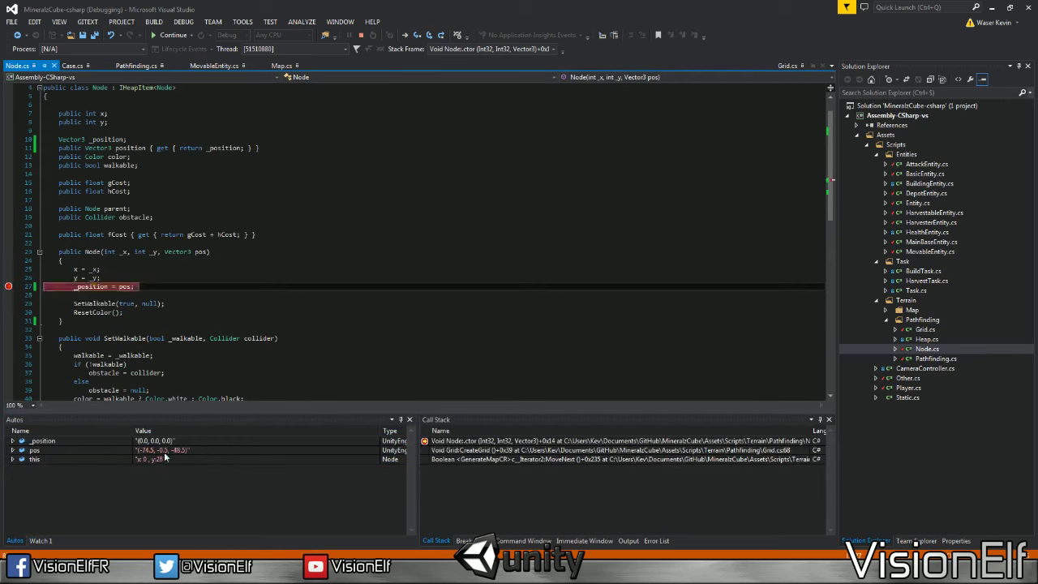
key("F5")
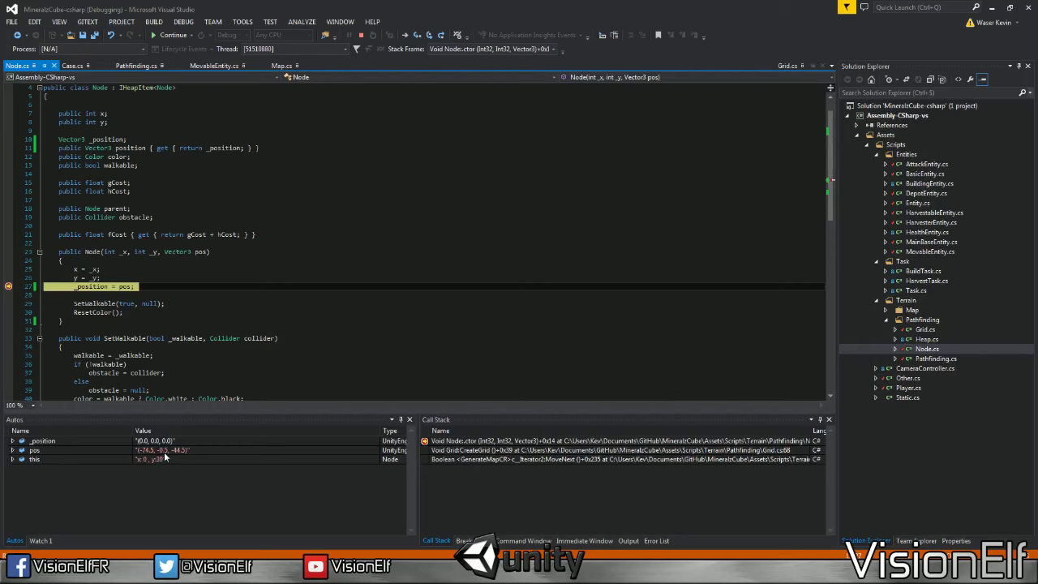
key("F5")
Open Grid.cs, collapse it to definitions with Ctrl+M, O, and expand GetPositionAt.
double_click(924, 330)
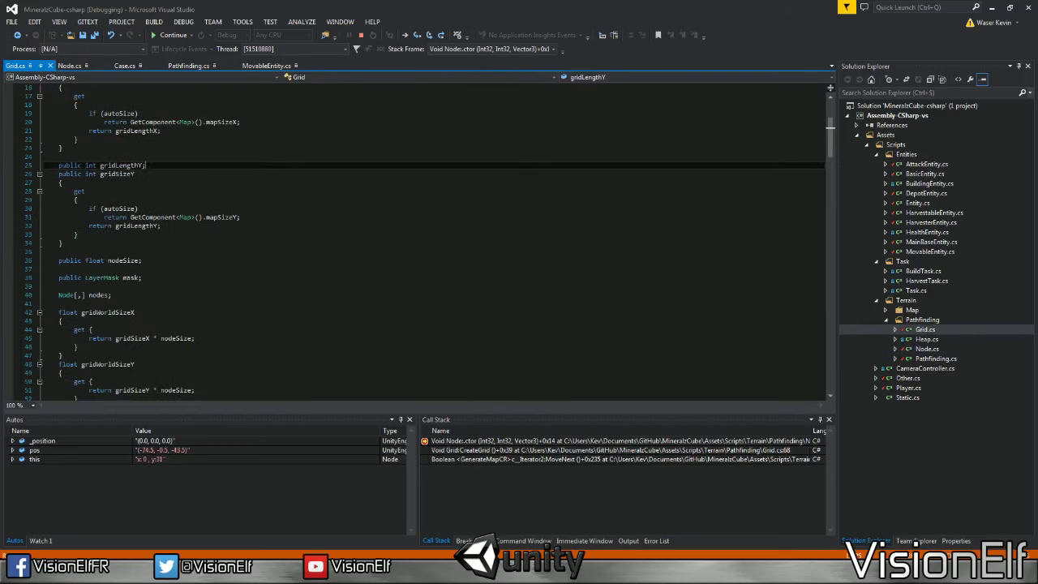
scroll(429, 244, "up", 1)
key("ctrl+m")
key("ctrl+o")
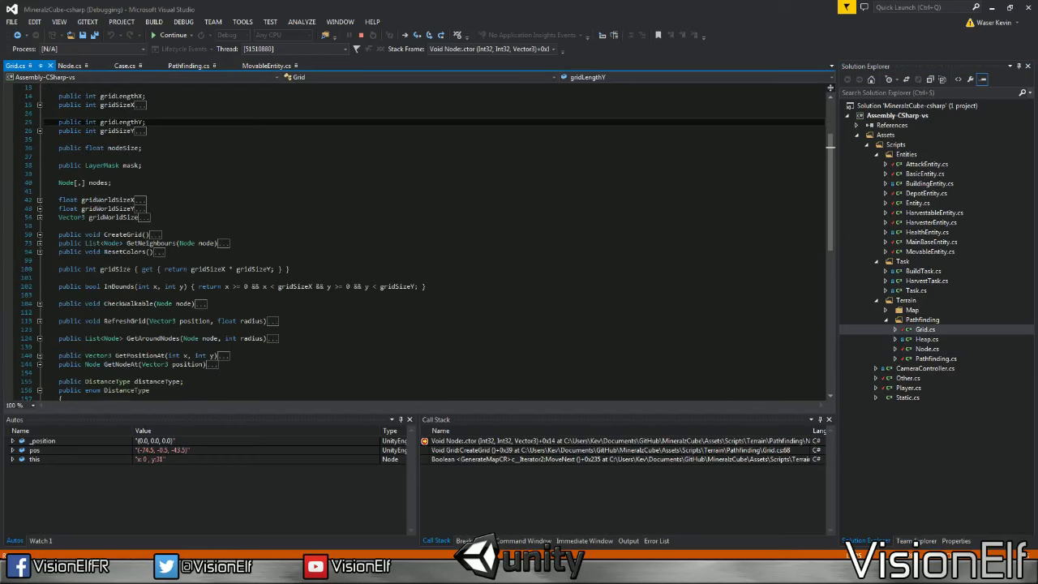
scroll(17, 216, "down", 4)
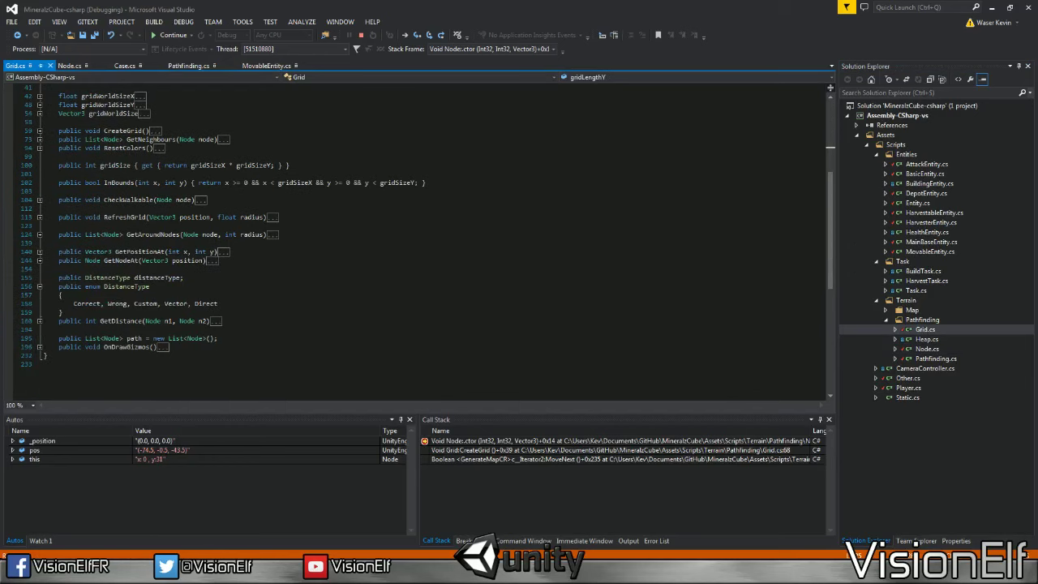
left_click(38, 261)
left_click(39, 260)
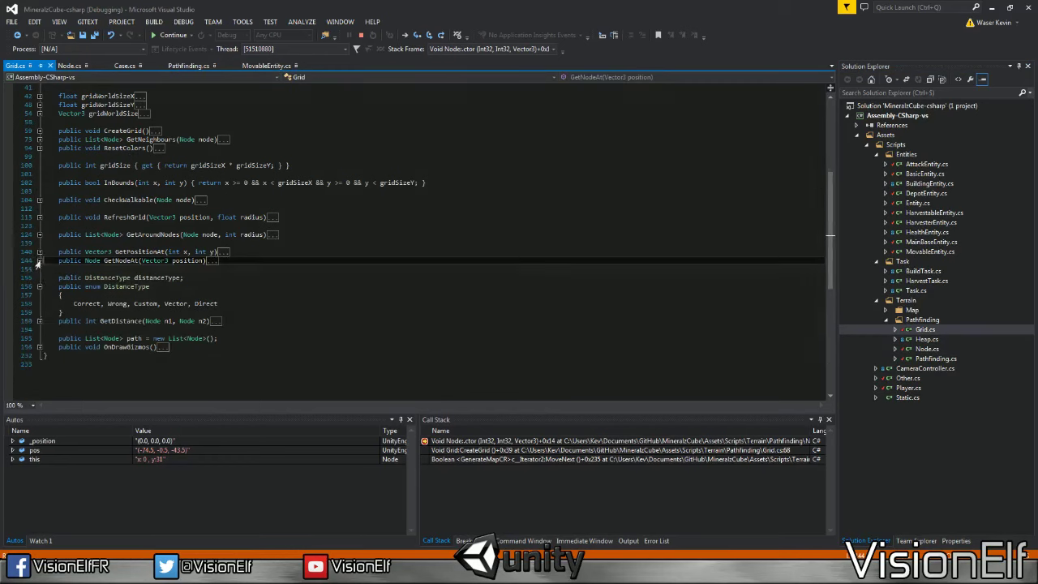
left_click(39, 251)
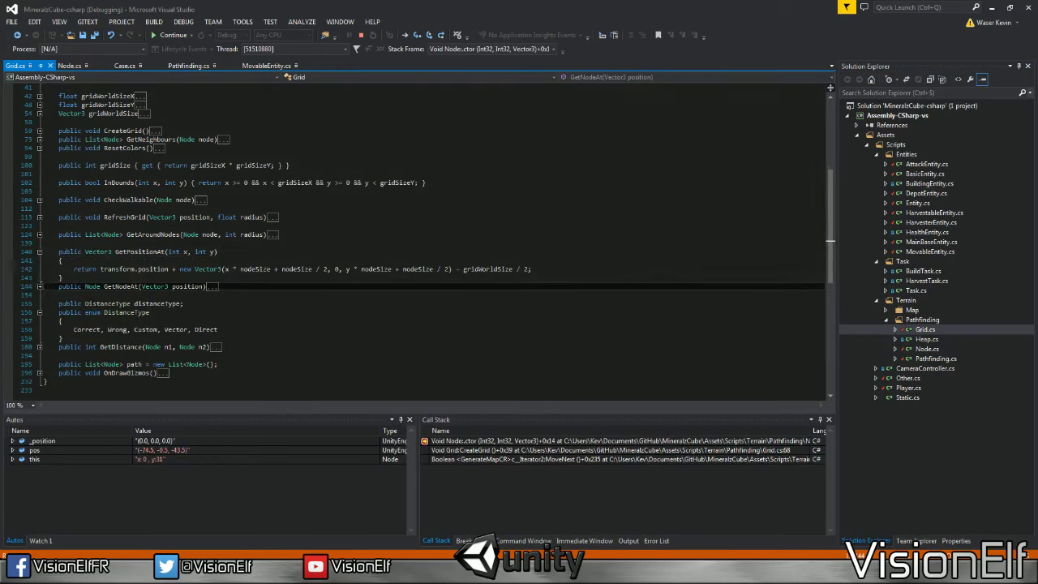
Examine GetPositionAt's gridWorldSize and transform.position formula, check _position's value, then bring up Case.cs.
left_click(337, 269)
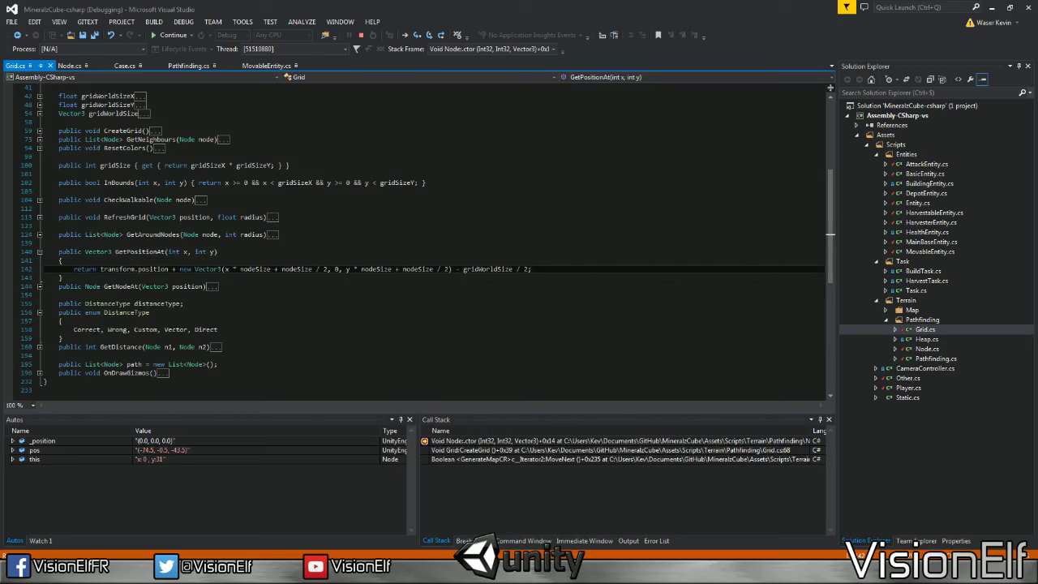
double_click(470, 270)
double_click(159, 270)
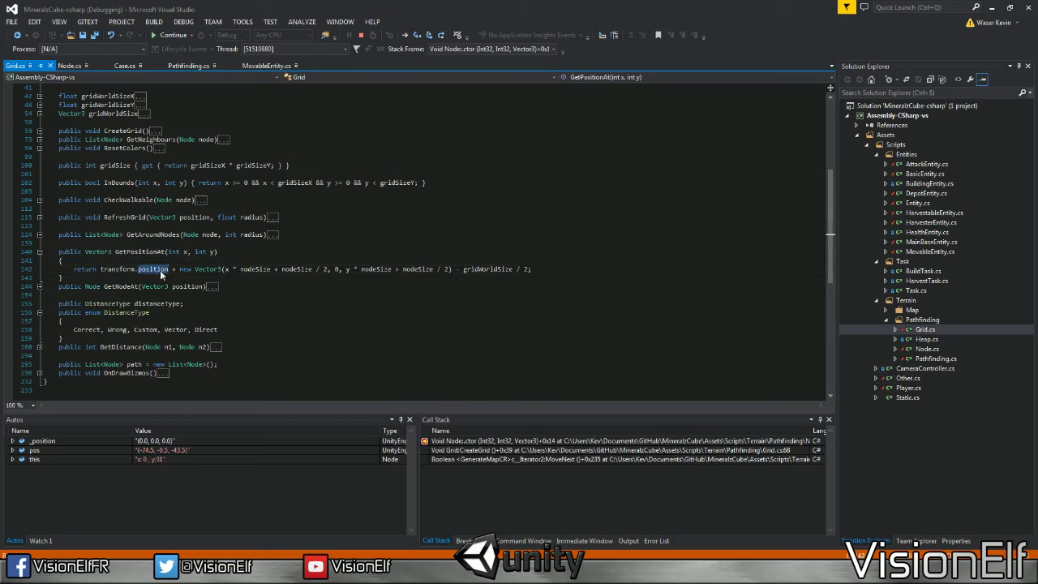
left_click(81, 69)
key("ctrl+Tab")
left_click(322, 493)
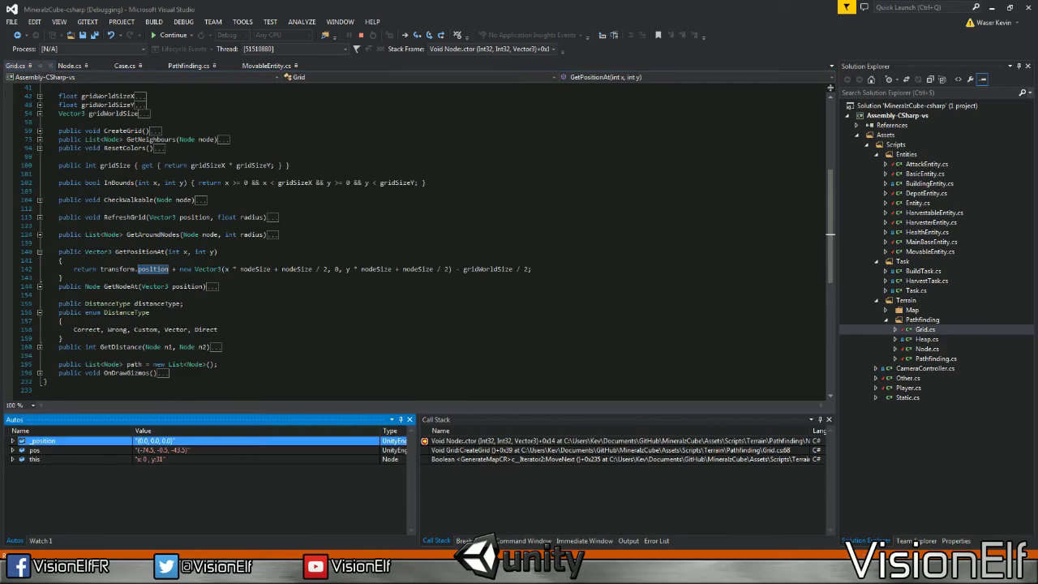
left_click(122, 66)
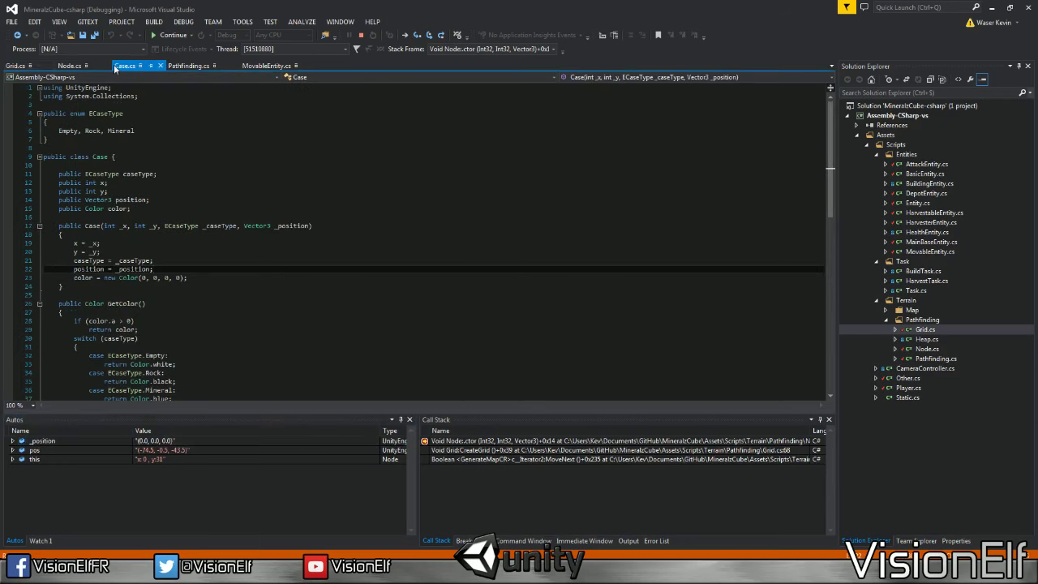
In Node.cs, add the constructor's pos variable from Autos to the Watch list.
left_click(70, 66)
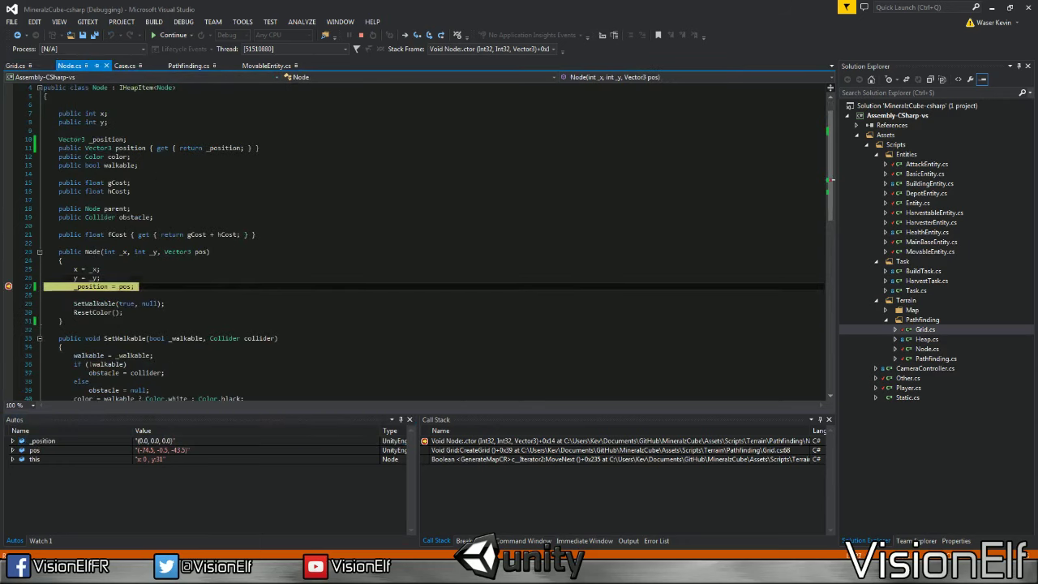
key("F5")
key("F5")
key("F5")
key("F5")
key("F5")
left_click(178, 451)
right_click(179, 450)
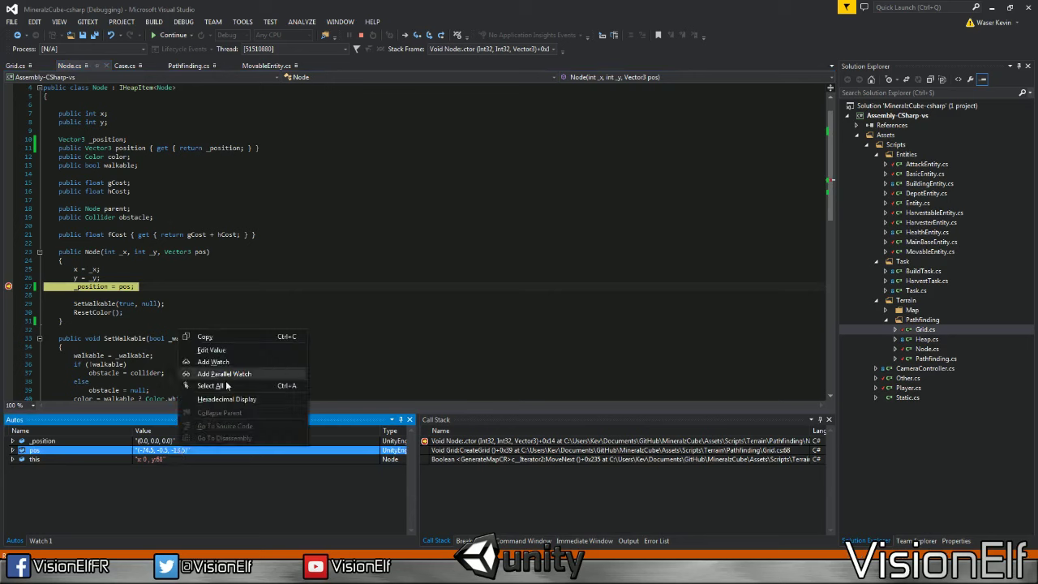
left_click(232, 361)
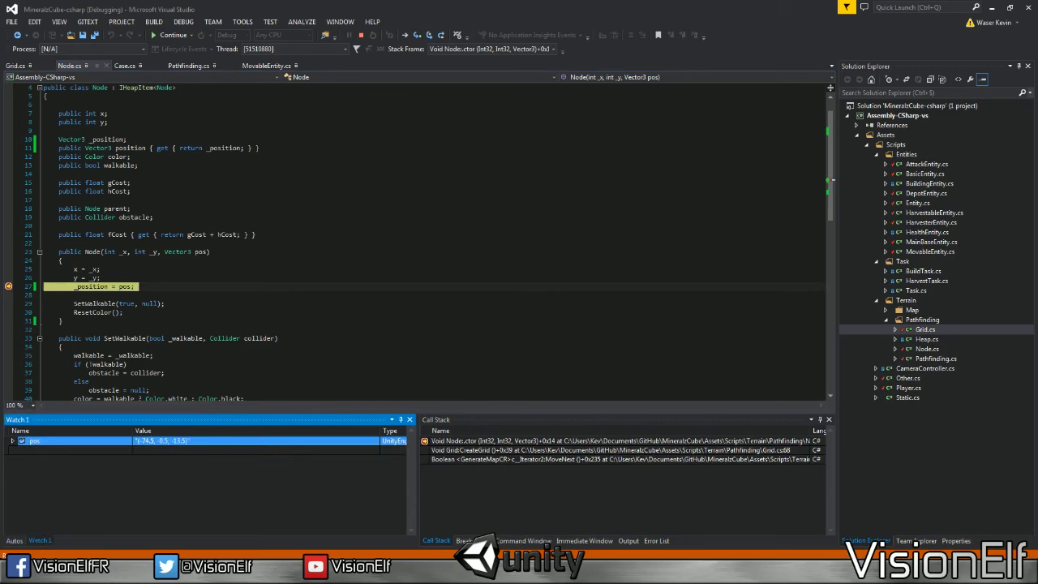
Continue through more node constructor hits with the Autos view shown, reaching node y:74.
key("Escape")
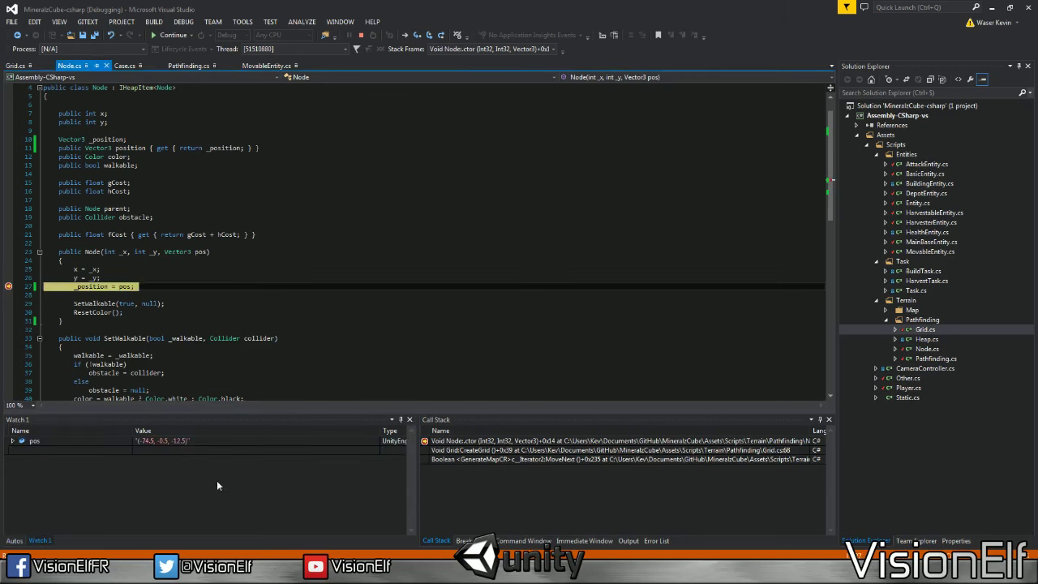
key("F5")
left_click(15, 541)
key("F5")
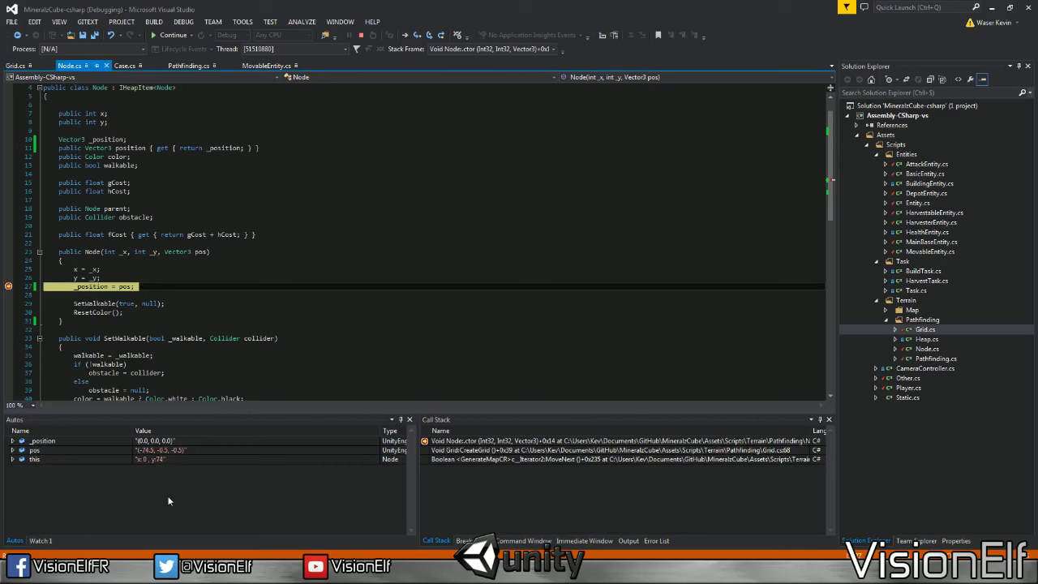
key("F5")
key("F5")
key("F5")
key("F5")
key("F5")
key("F5")
key("F5")
key("F5")
key("F5")
key("F5")
key("F5")
key("F5")
key("F5")
key("F5")
key("F5")
Expand CreateGrid in Grid.cs and select the GetPositionAt call on line 67.
left_click(16, 65)
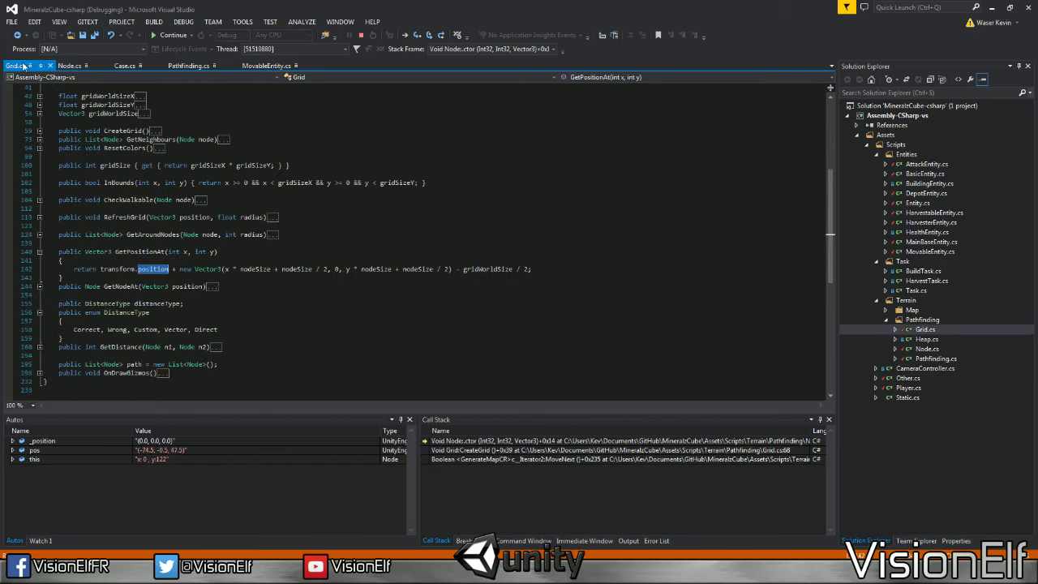
left_click(39, 130)
left_click(215, 208)
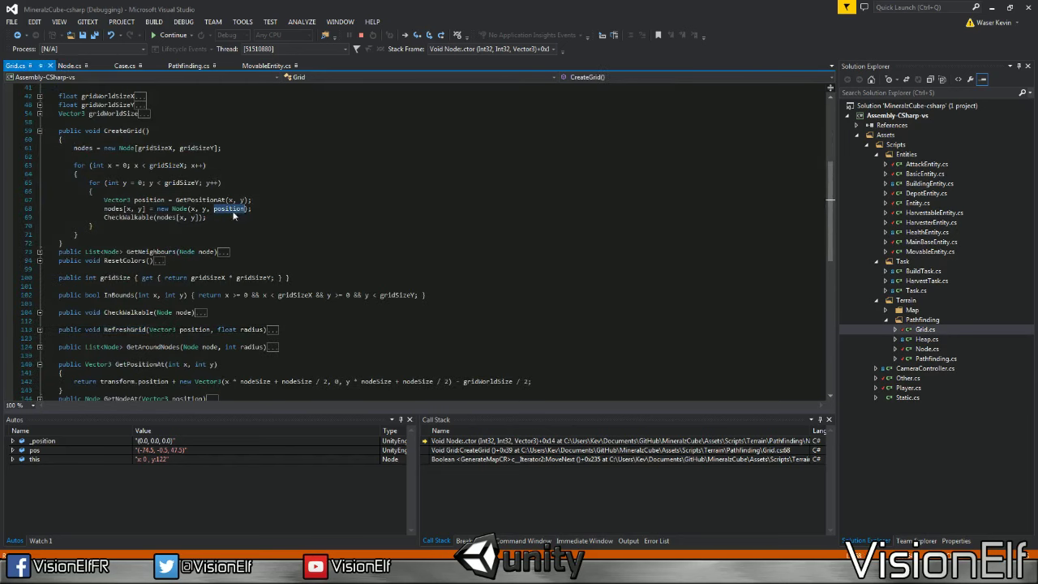
double_click(194, 200)
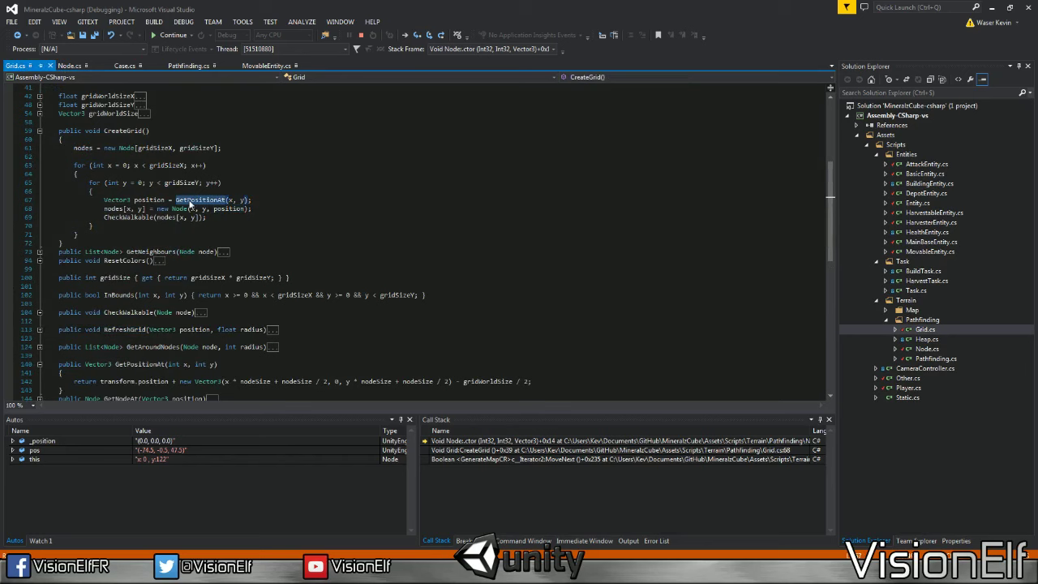
Set a breakpoint on line 67 and reattach the Unity debugger.
left_click(8, 199)
left_click(361, 35)
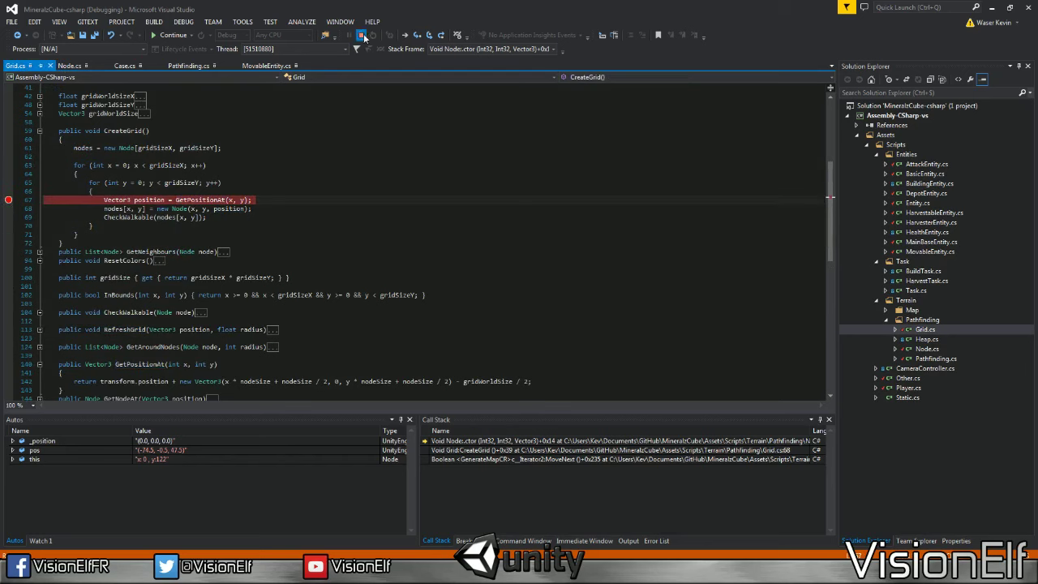
left_click(183, 21)
left_click(202, 83)
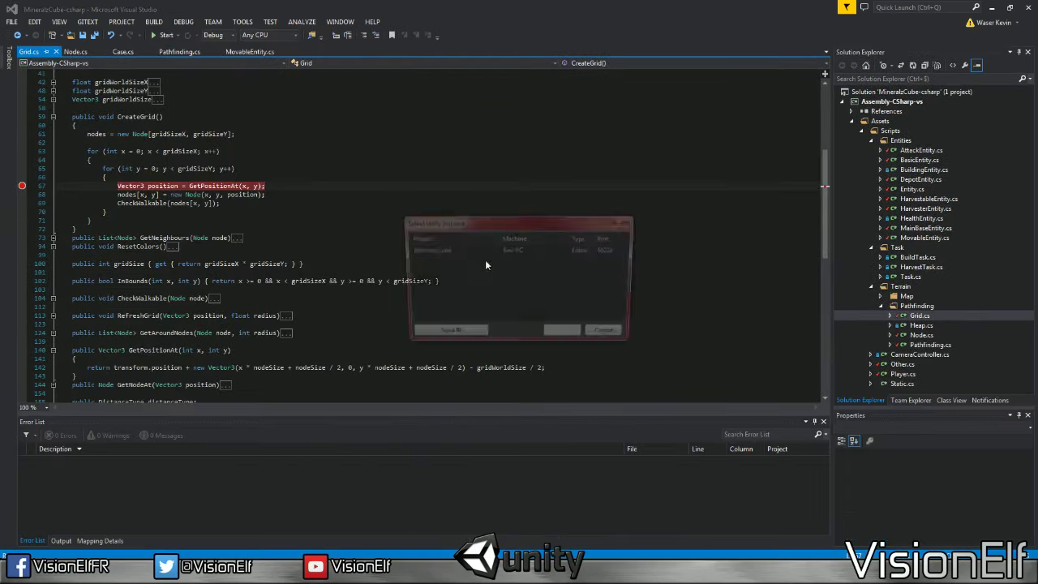
left_click(558, 331)
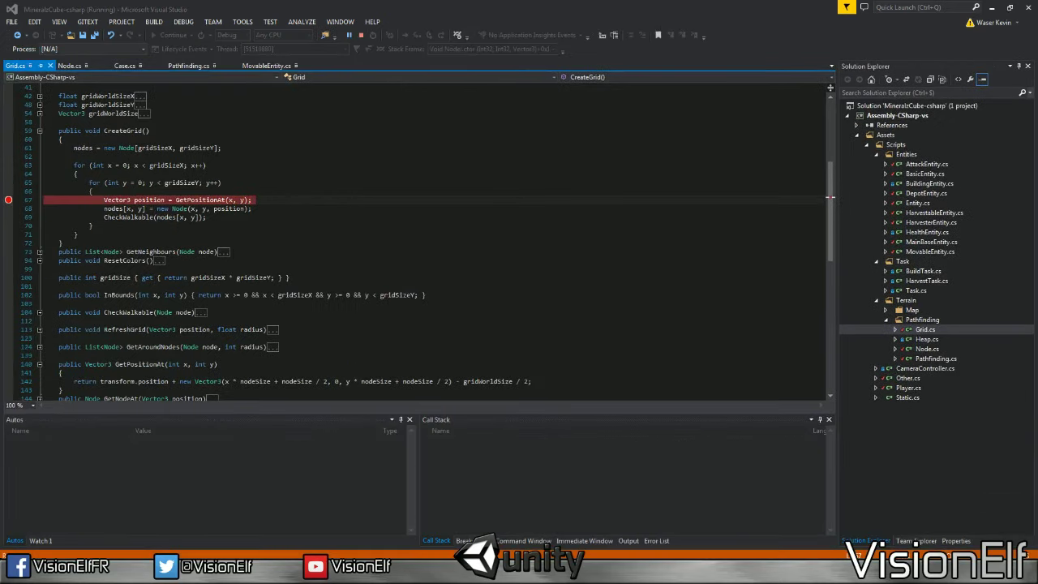
left_click(348, 35)
left_click(361, 35)
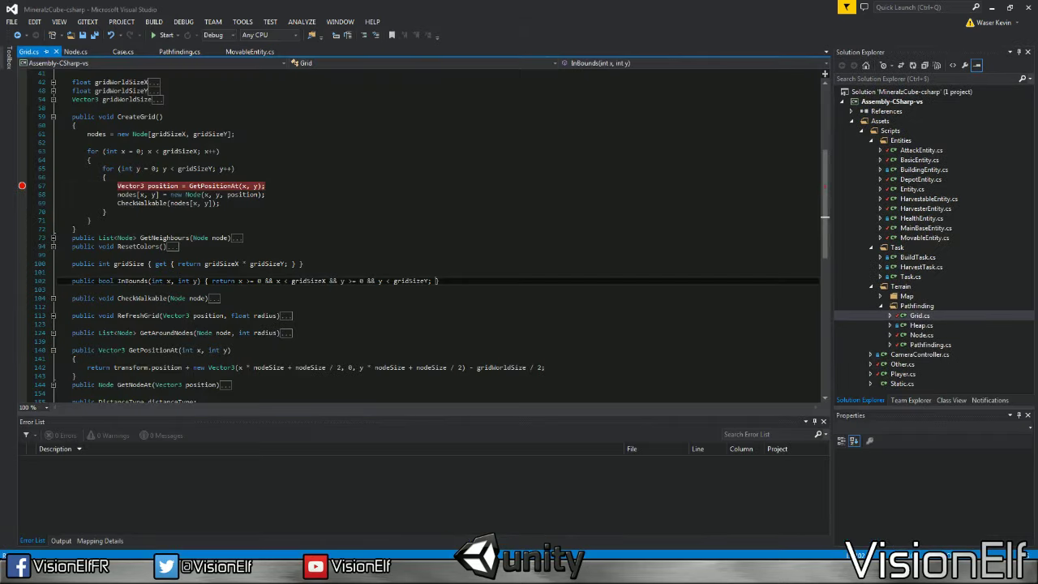
Stop Unity's play mode, reattach the debugger, and restart Play to halt at x 0, y 0.
left_click(265, 194)
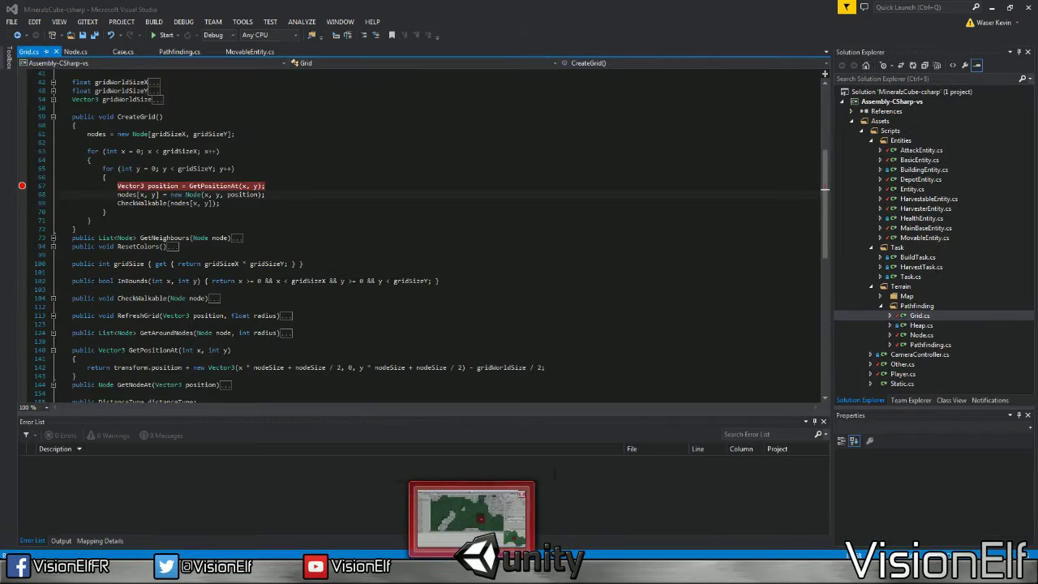
left_click(474, 519)
left_click(500, 31)
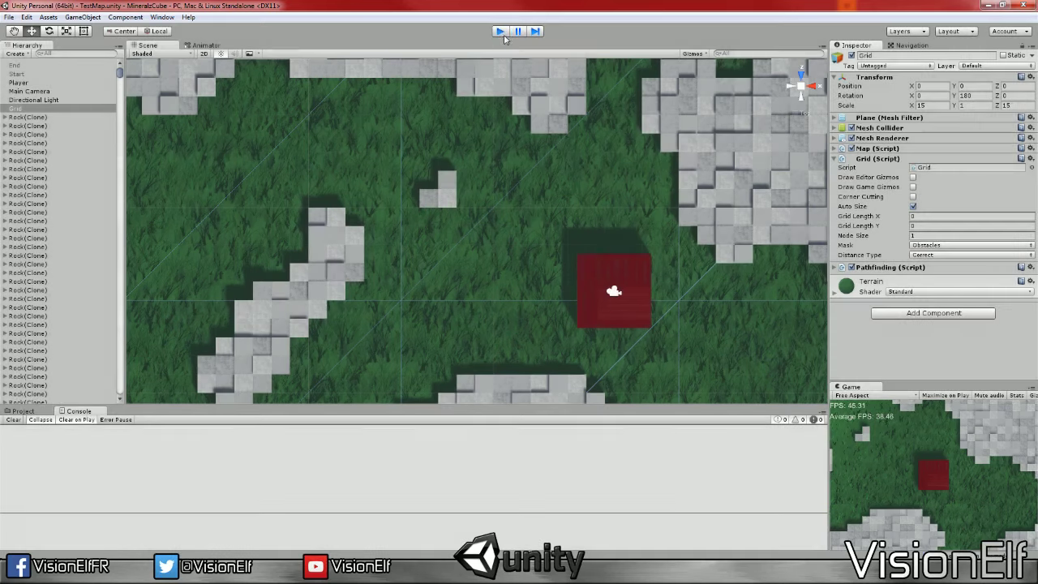
key("alt+Tab")
left_click(183, 21)
left_click(215, 81)
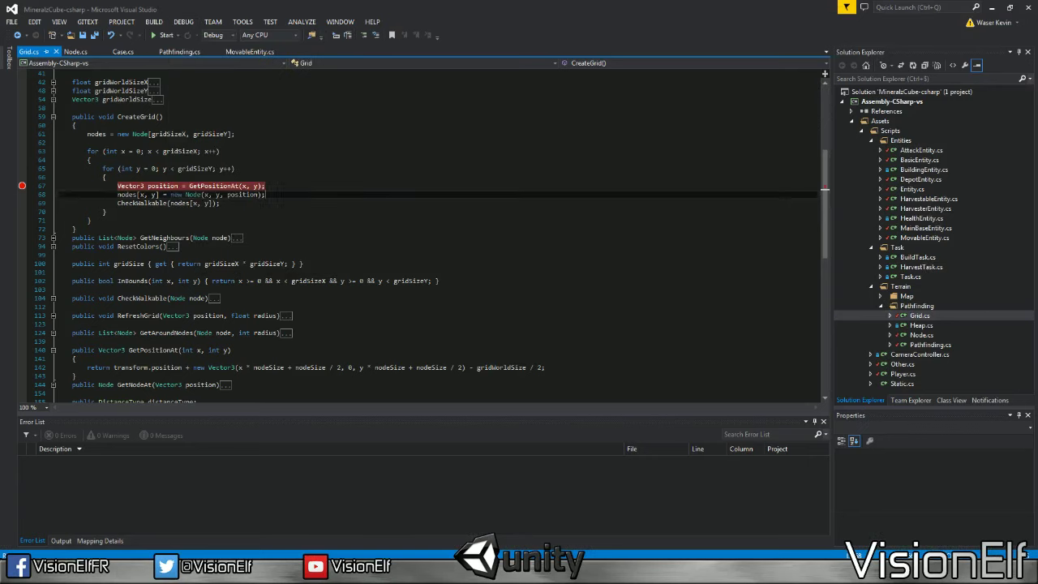
double_click(422, 248)
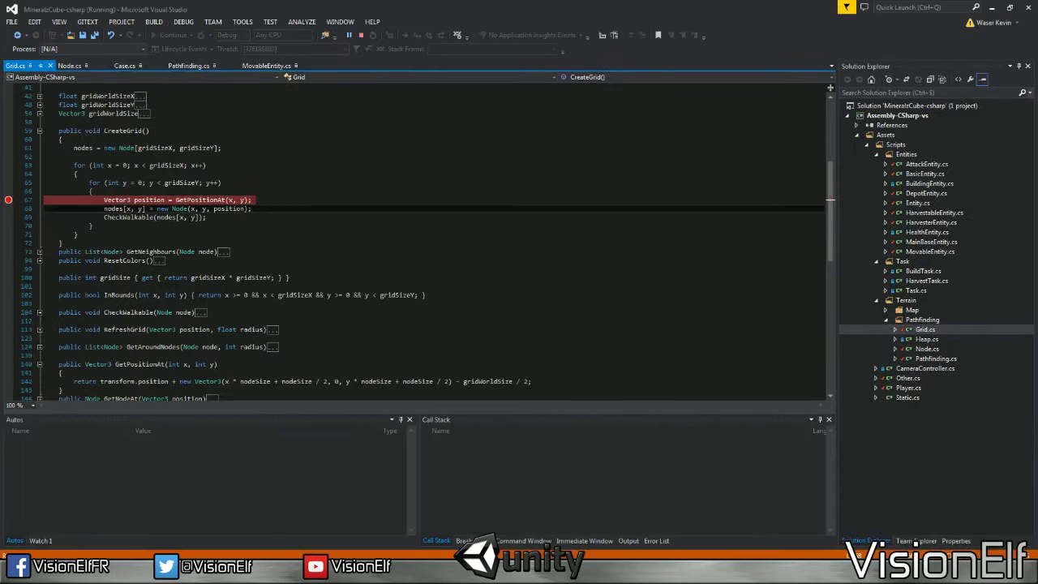
key("alt+Tab")
key("ctrl+p")
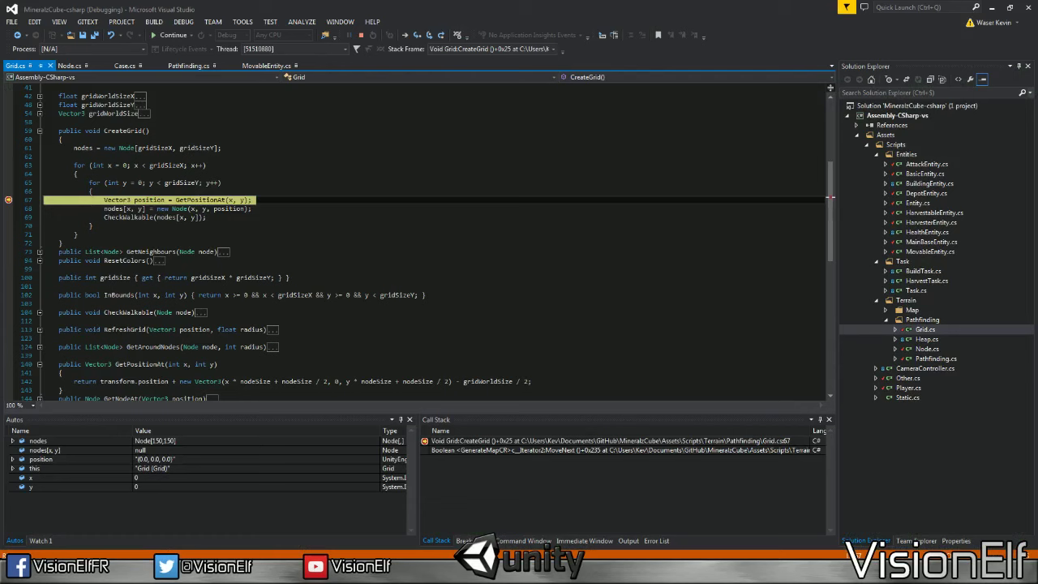
Add a breakpoint on line 68 and continue to it to read position at x 0, y 0.
left_click(162, 217)
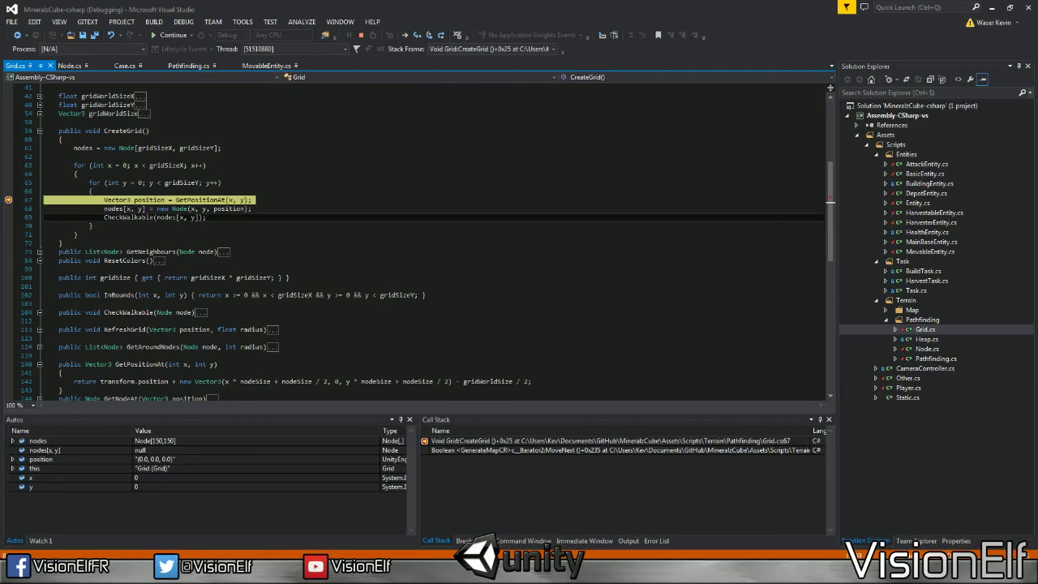
mouse_move(159, 202)
left_click(9, 208)
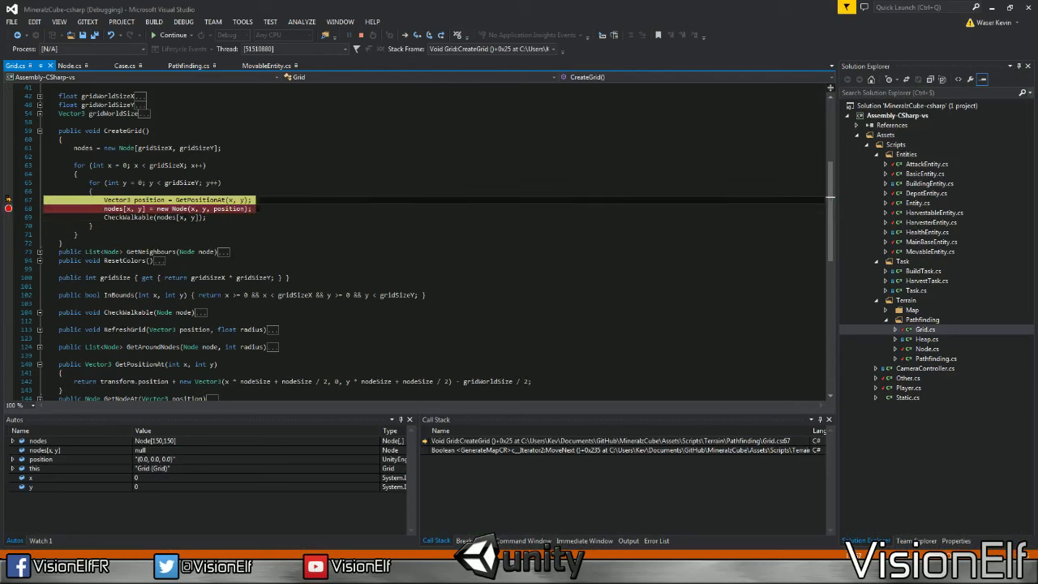
key("F5")
mouse_move(158, 202)
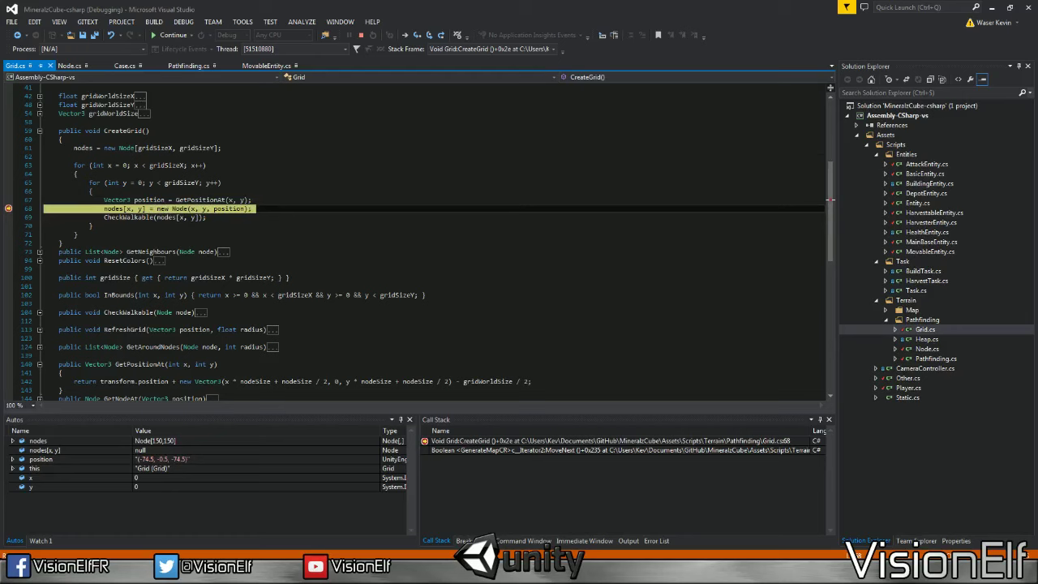
Inspect the GetPositionAt formula, then expand gridWorldSize and select its 1f height value.
scroll(201, 321, "down", 2)
left_click(158, 347)
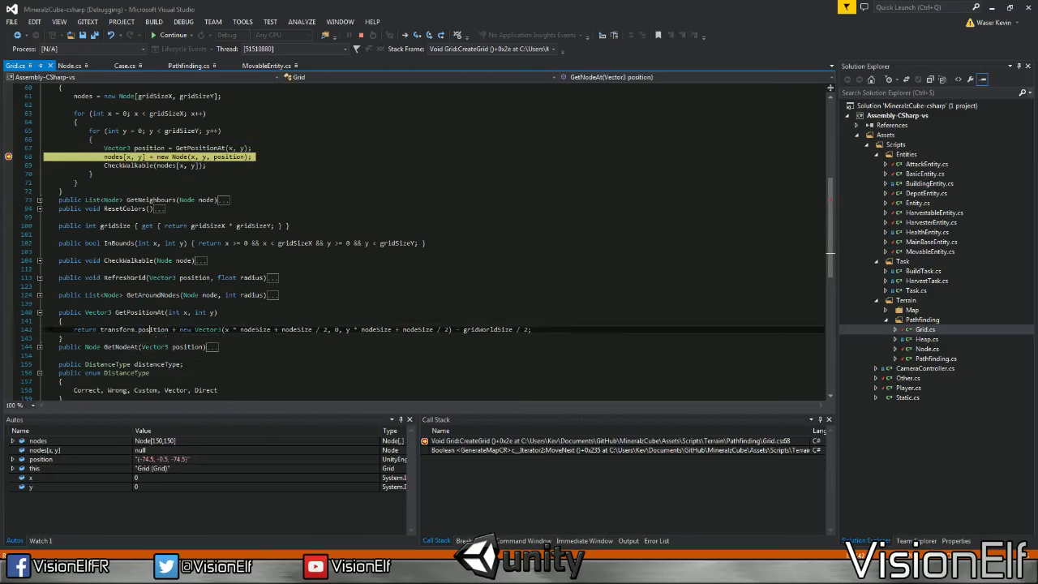
left_click(151, 330)
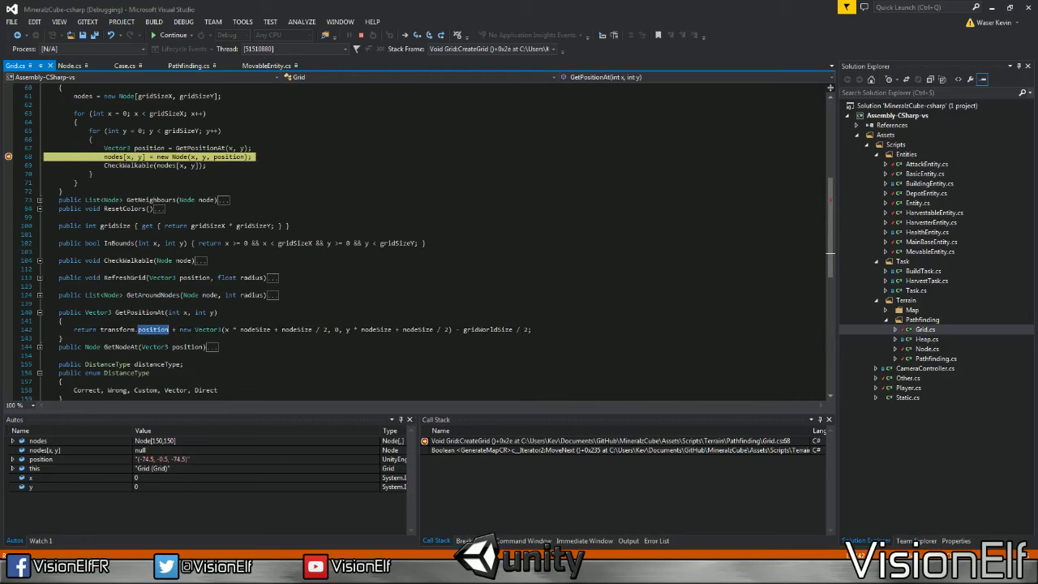
left_click(336, 330)
double_click(486, 330)
scroll(36, 154, "up", 3)
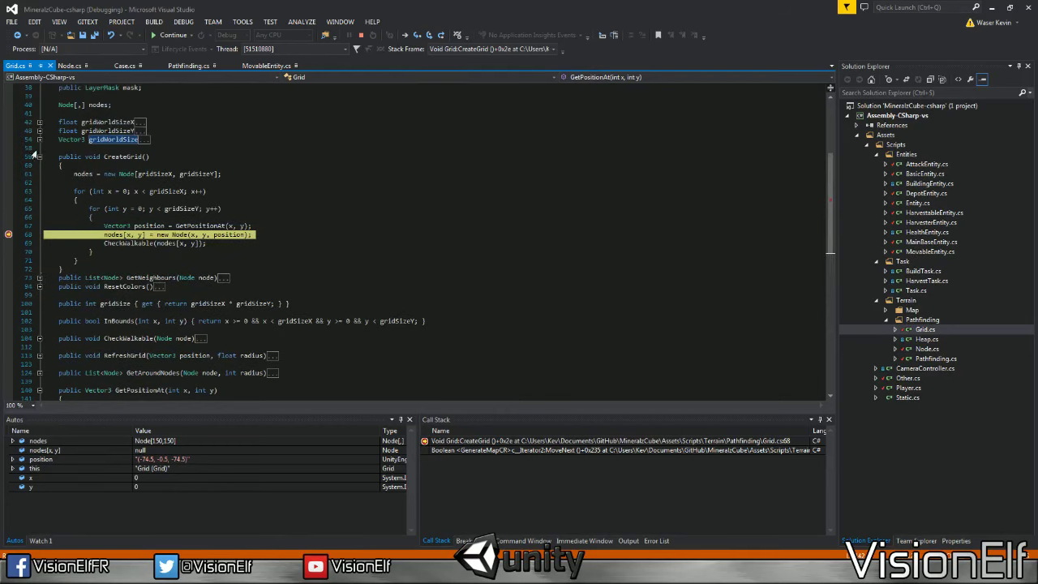
left_click(39, 139)
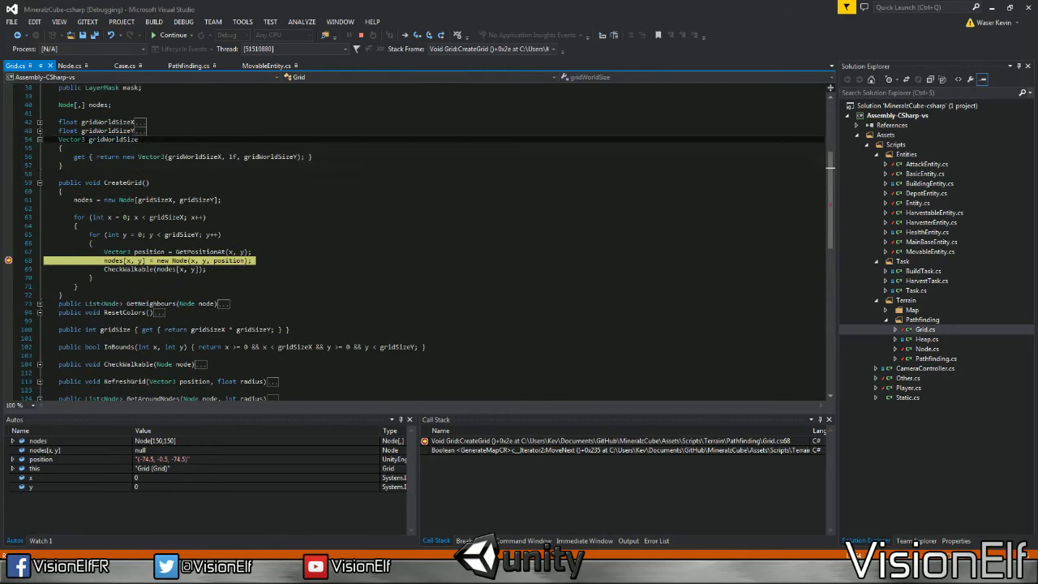
double_click(232, 158)
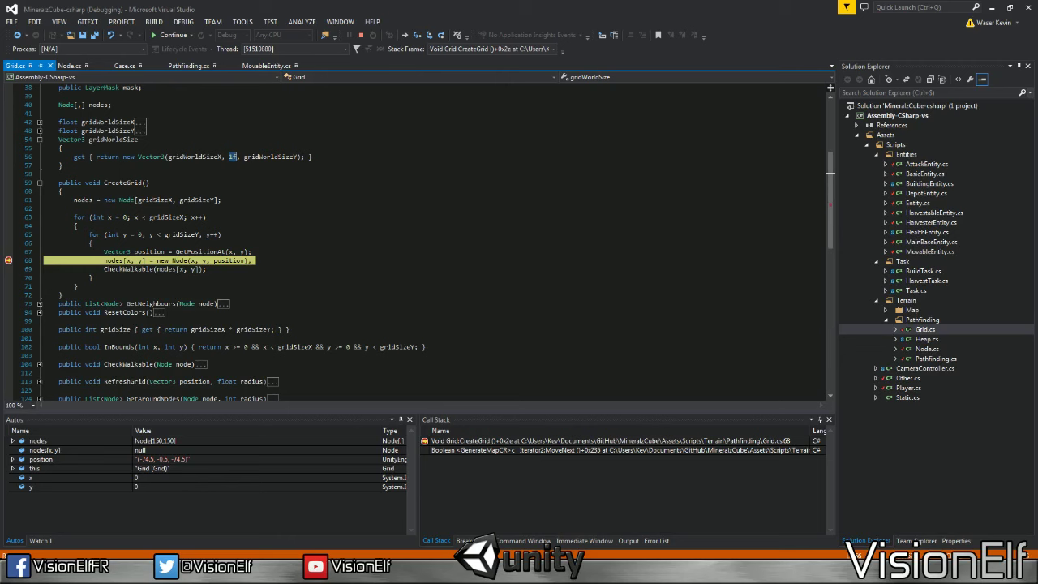
Stop debugging, remove the line 68 breakpoint, change the gridWorldSize height to 0, and save.
left_click(361, 35)
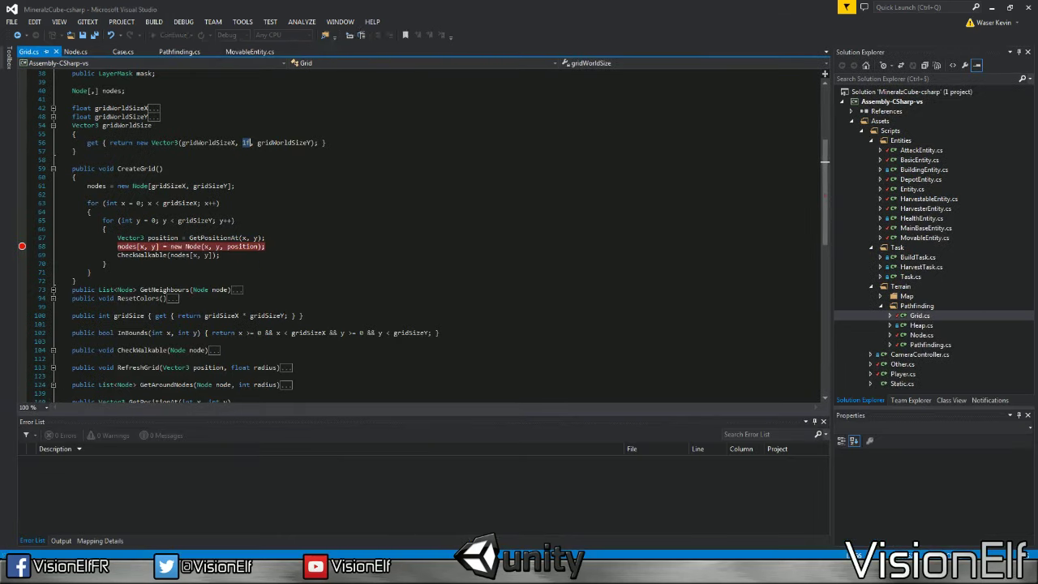
left_click(23, 247)
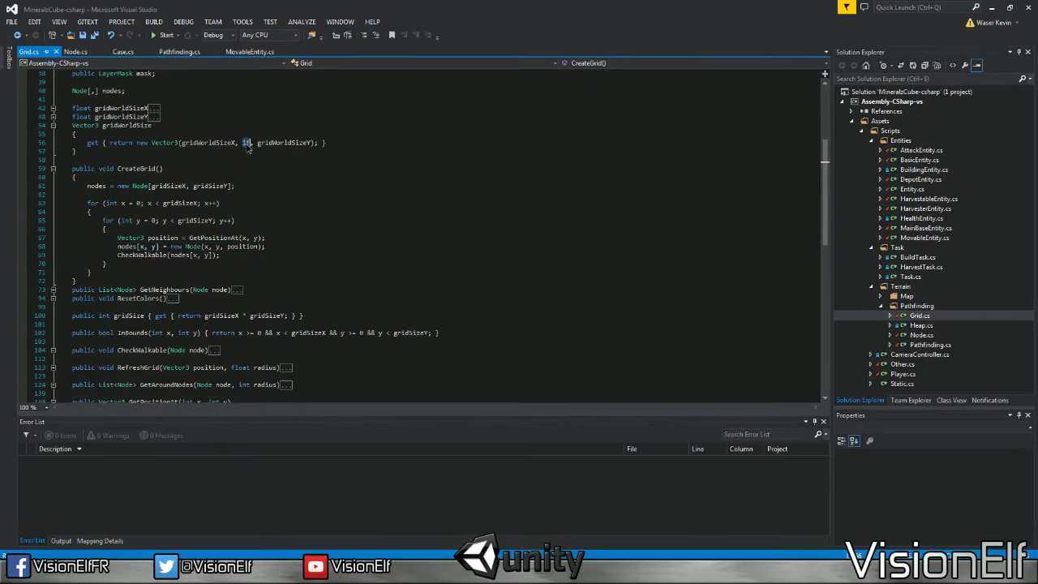
type("0")
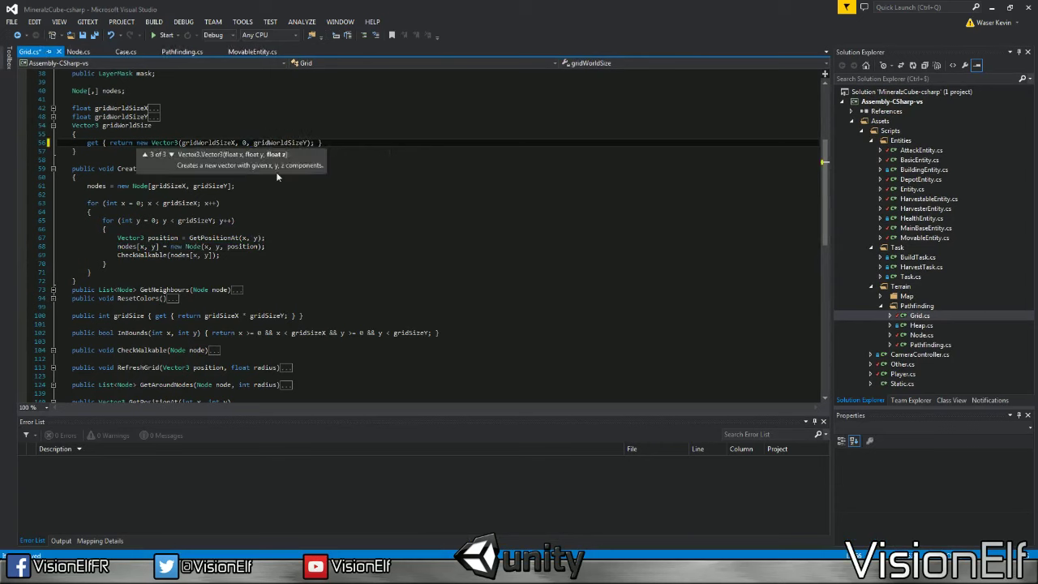
key("ctrl+s")
key("alt+Tab")
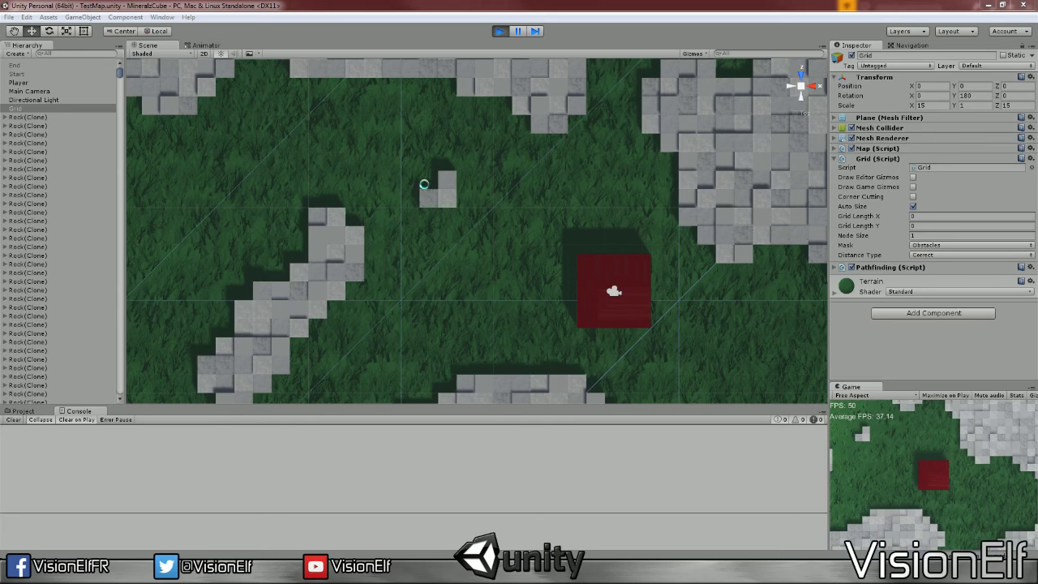
Restart the game, send the worker toward the small rock, and pause.
left_click(502, 34)
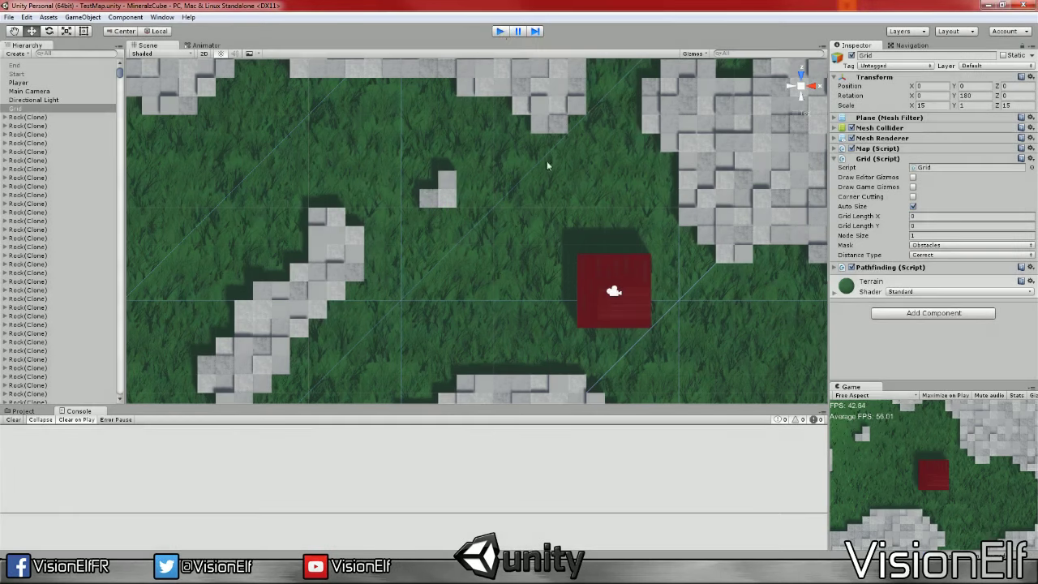
left_click(501, 32)
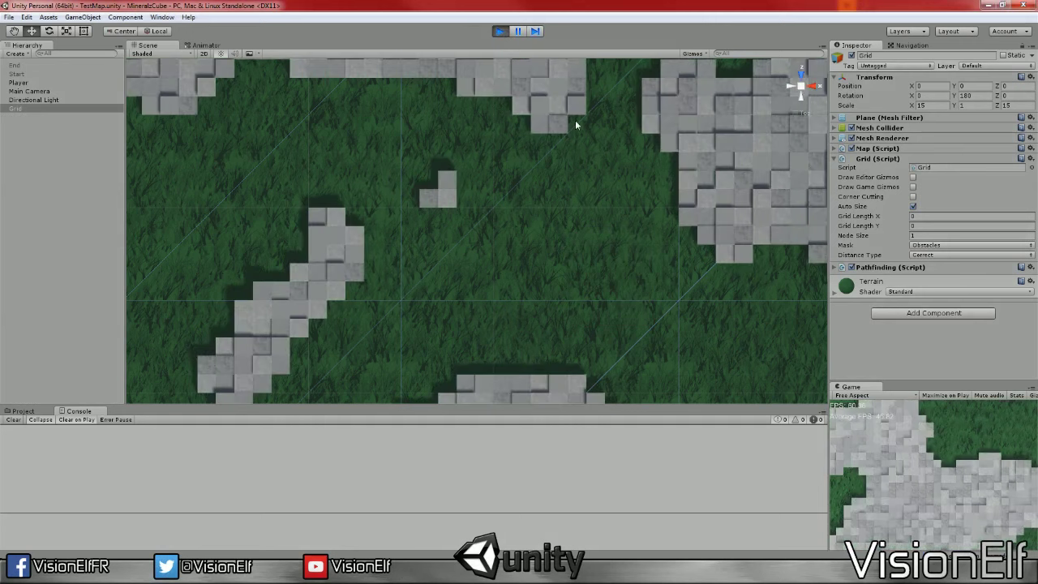
left_click(866, 444)
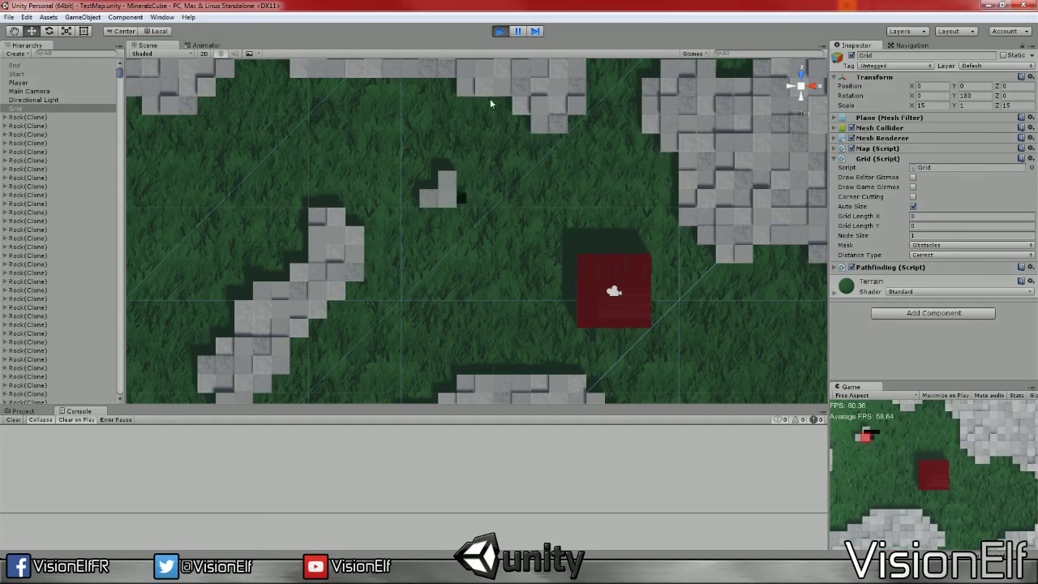
left_click(519, 33)
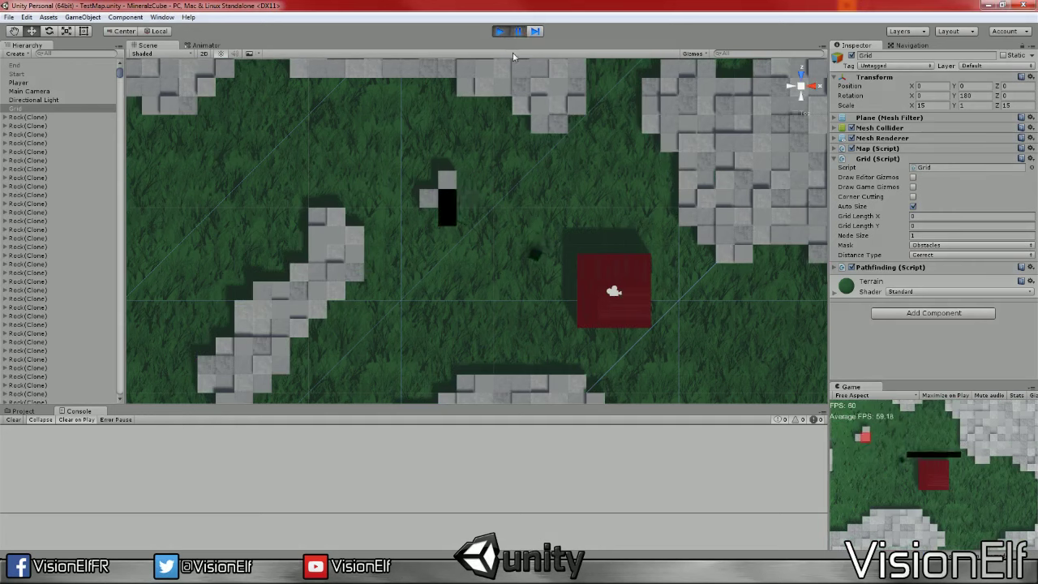
Select Worker(Clone) and orbit and zoom the Scene view onto the worker and its path marker.
left_click(533, 254)
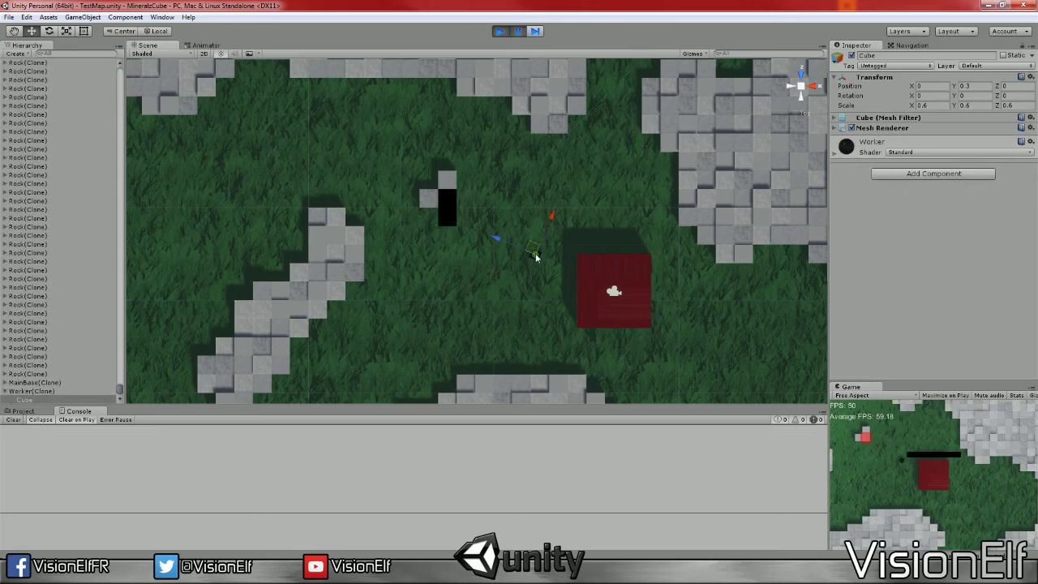
scroll(45, 359, "down", 2)
left_click(40, 358)
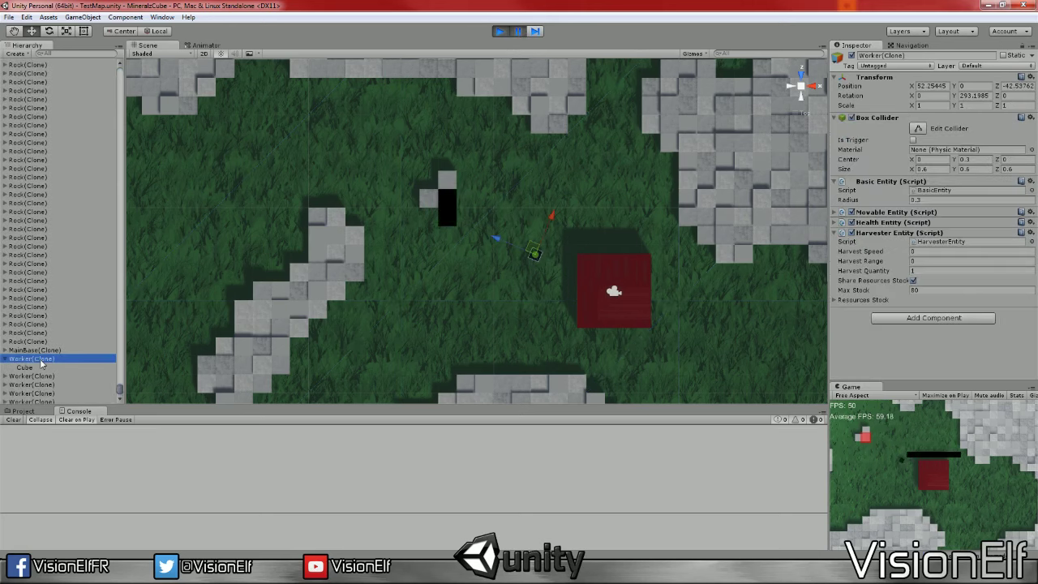
left_click_drag(454, 312, 580, 179, "alt")
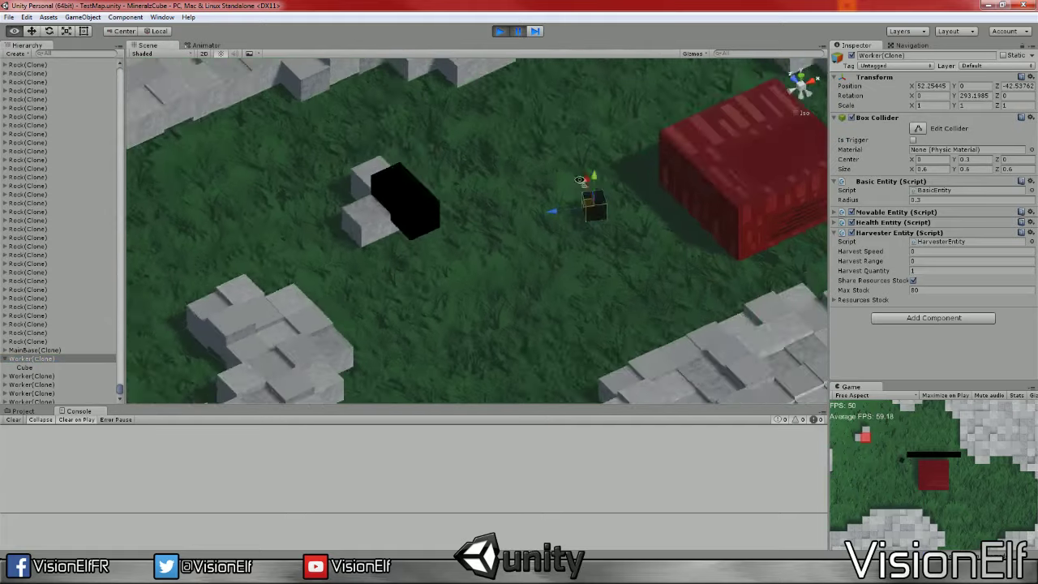
scroll(578, 195, "up", 2)
scroll(565, 211, "up", 2)
scroll(539, 235, "up", 2)
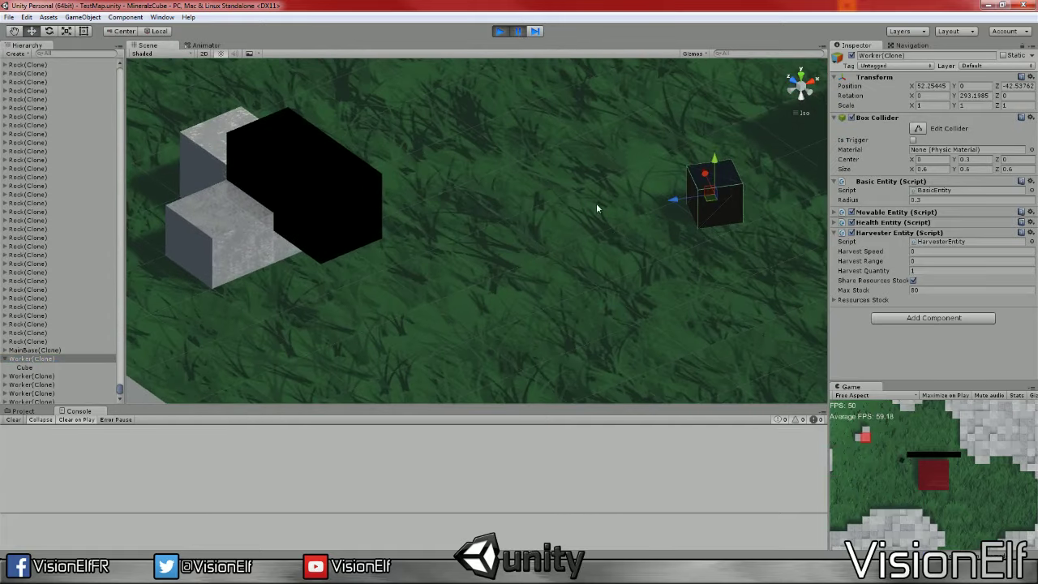
mouse_move(524, 249)
left_mouse_down("alt")
mouse_move(520, 283)
mouse_move(546, 283)
mouse_move(543, 198)
mouse_move(540, 322)
mouse_move(516, 288)
left_mouse_up("alt")
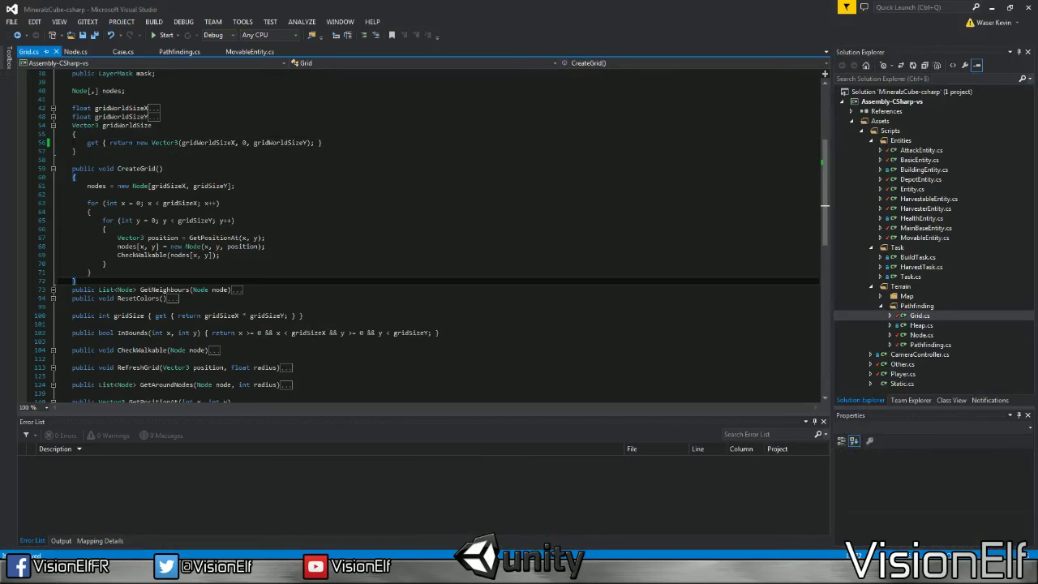
Open MovableEntity.cs collapsed to definitions, with only OnDrawGizmos expanded.
left_click(81, 52)
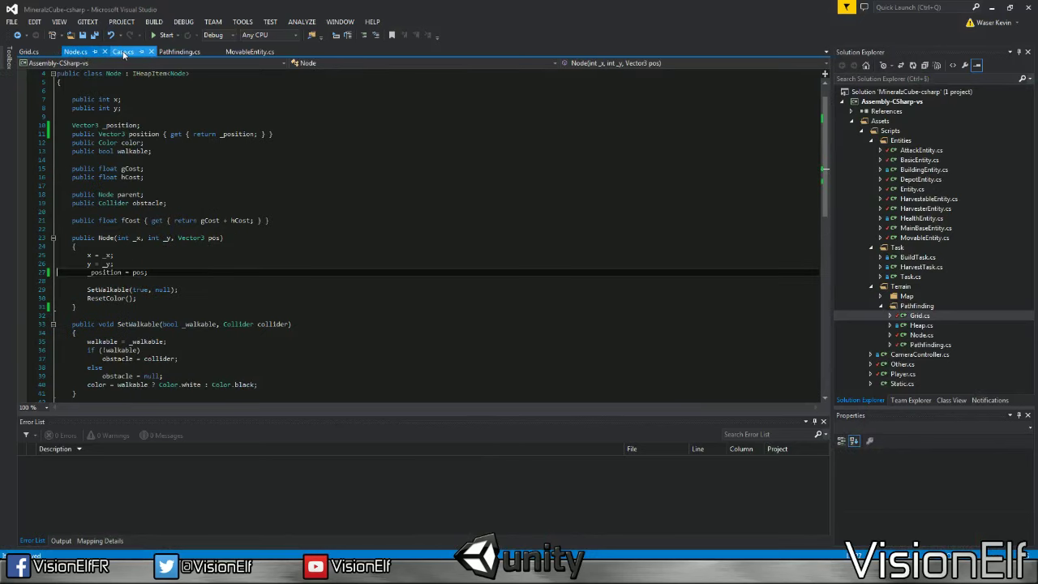
left_click(246, 52)
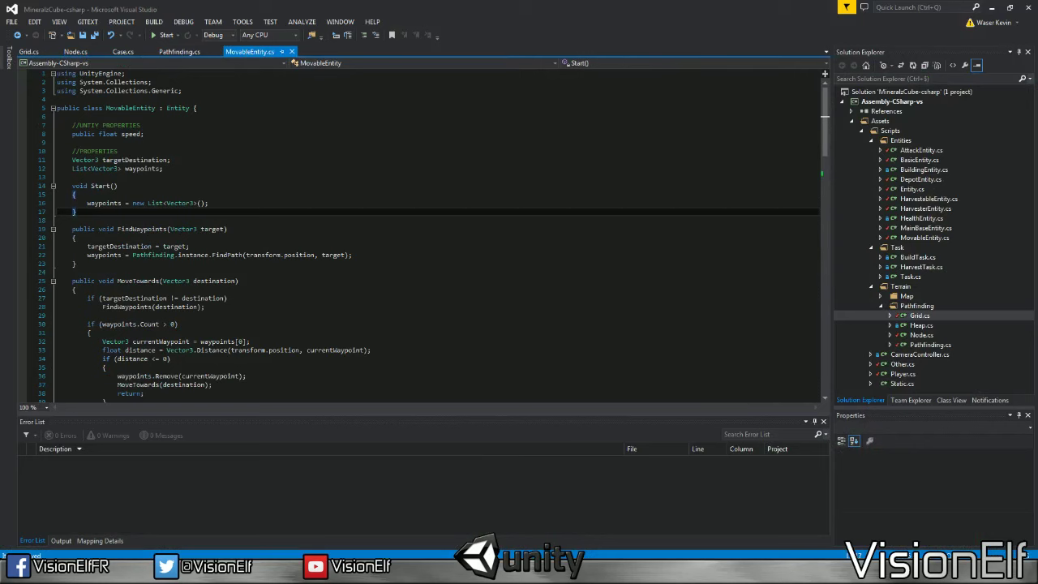
scroll(406, 235, "down", 8)
scroll(406, 235, "down", 6)
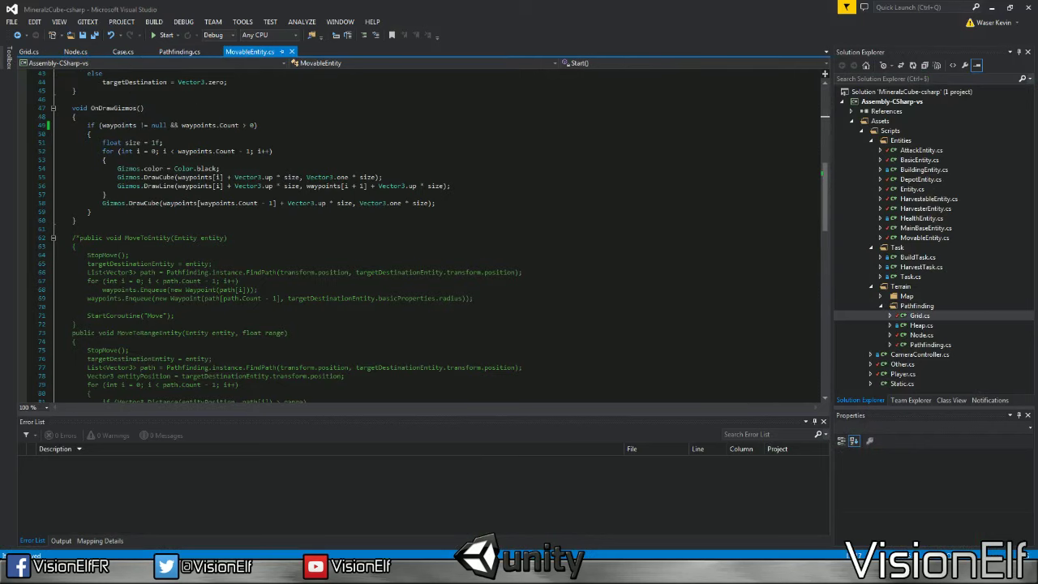
key("ctrl+m")
key("ctrl+o")
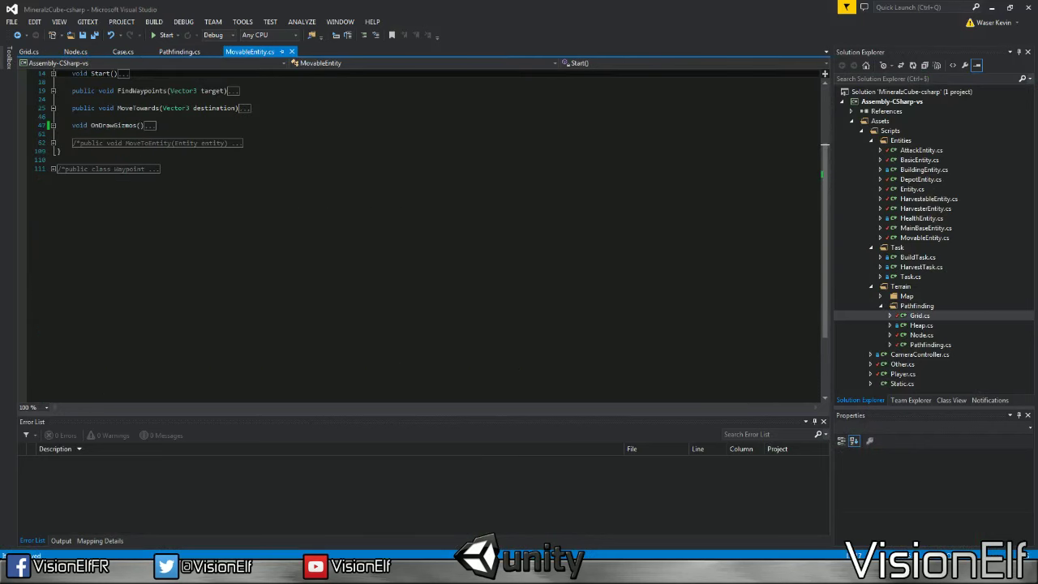
scroll(49, 219, "up", 3)
left_click(52, 203)
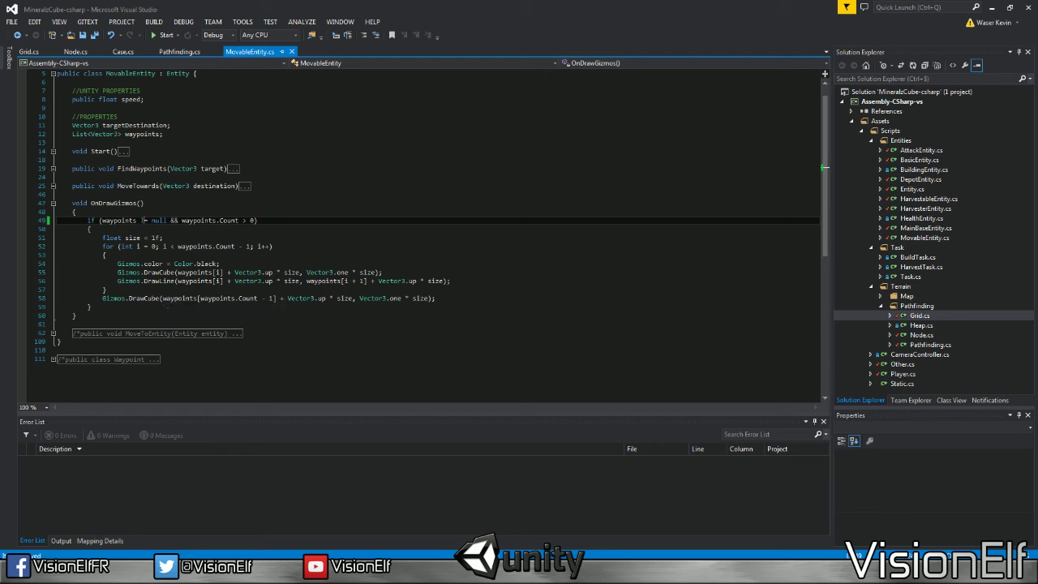
Append '/ 2' after size on lines 55 and 58 to halve the waypoint cube offset.
left_click(301, 272)
type("/ 2")
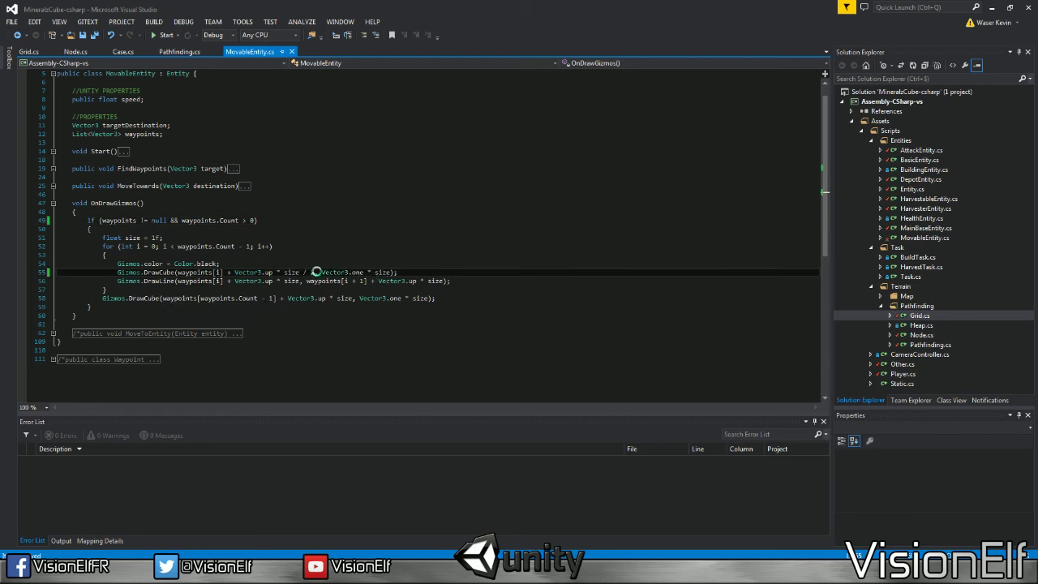
left_click(300, 281)
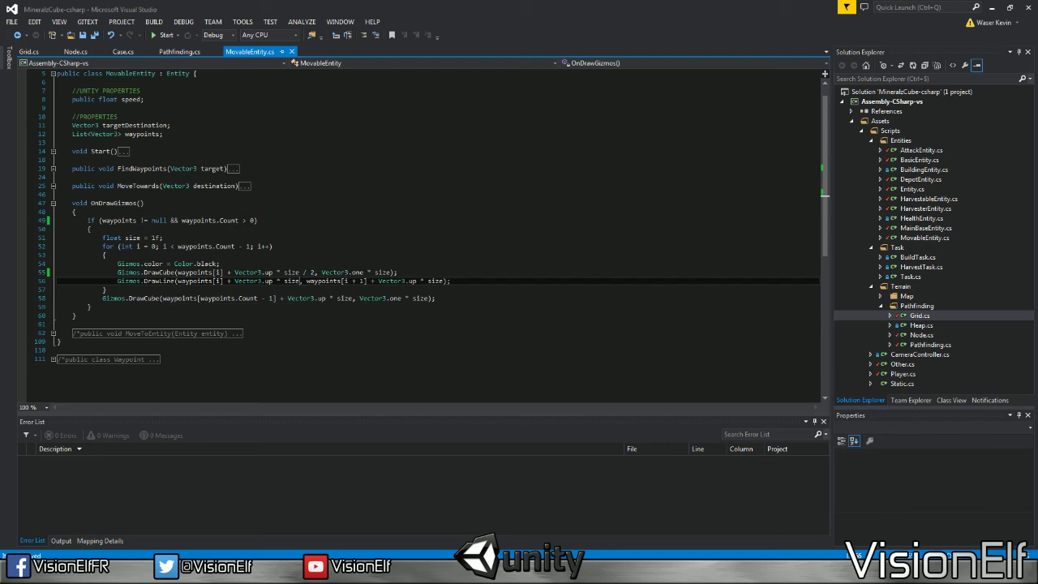
left_click(352, 298)
type("/ 2")
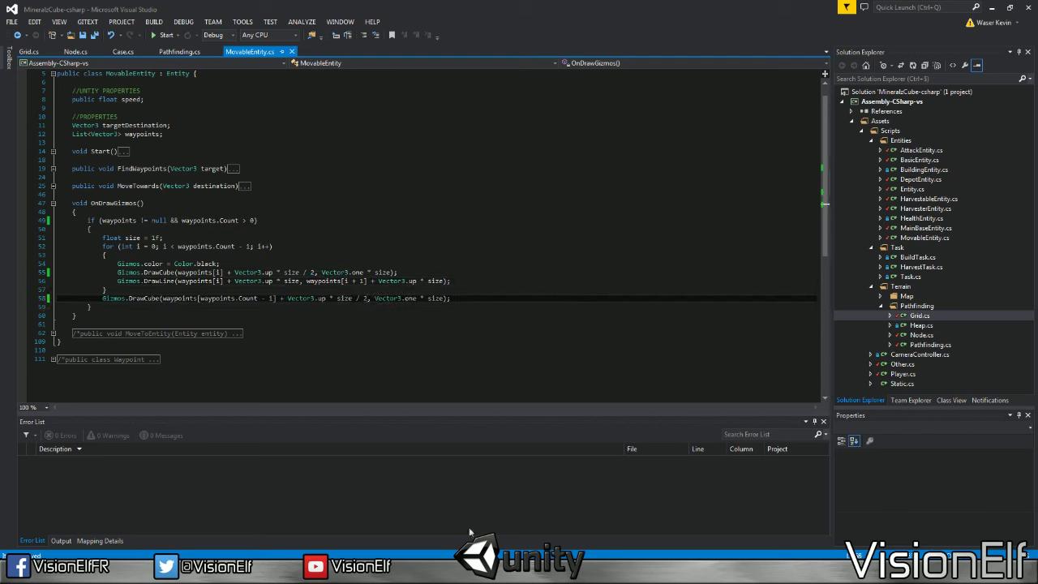
key("alt+Tab")
left_click(501, 33)
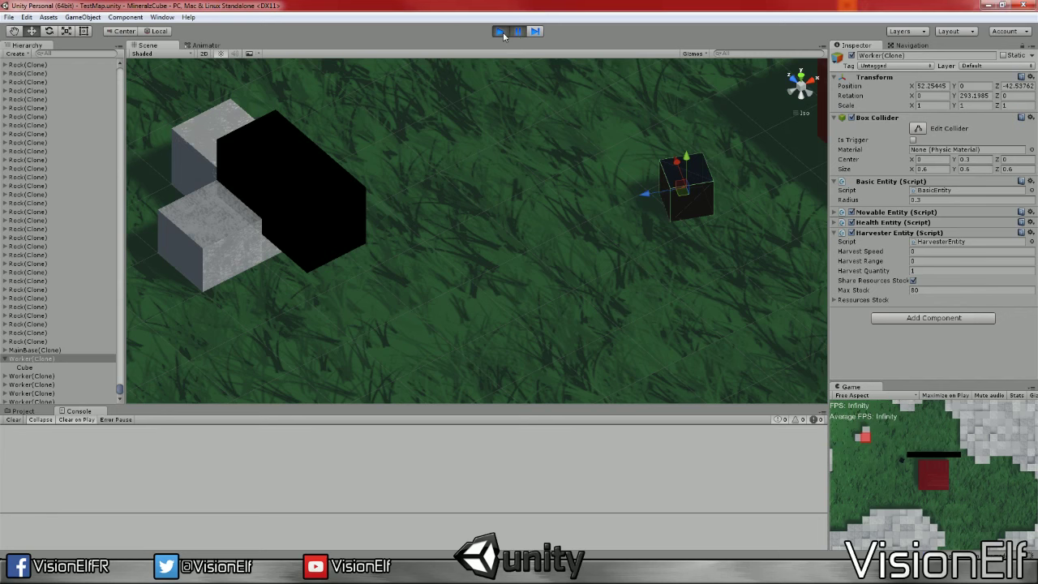
Restart the game, send the worker to the small rock, pan to follow it, then stop.
left_click(501, 33)
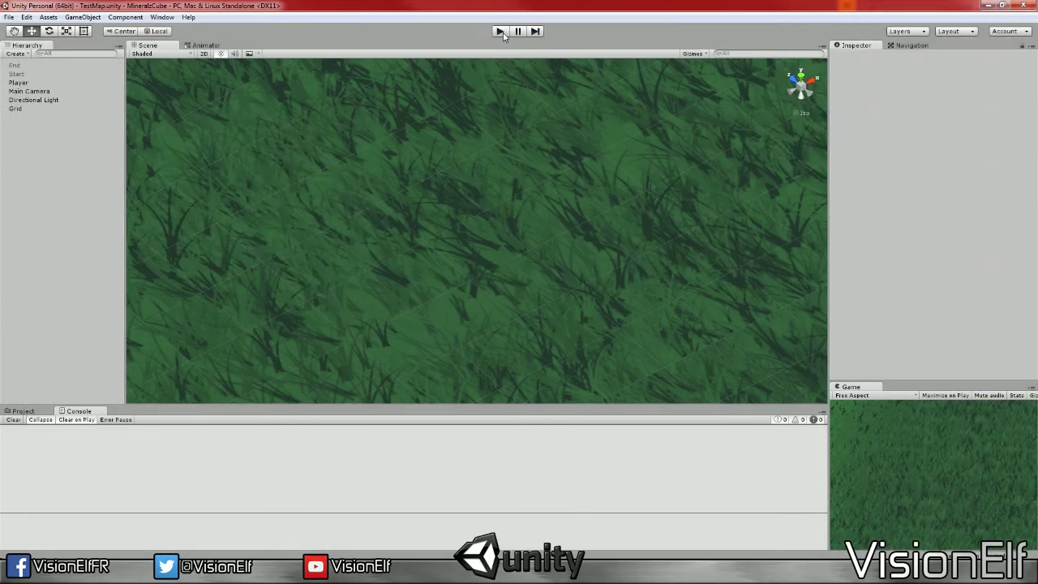
left_click(500, 33)
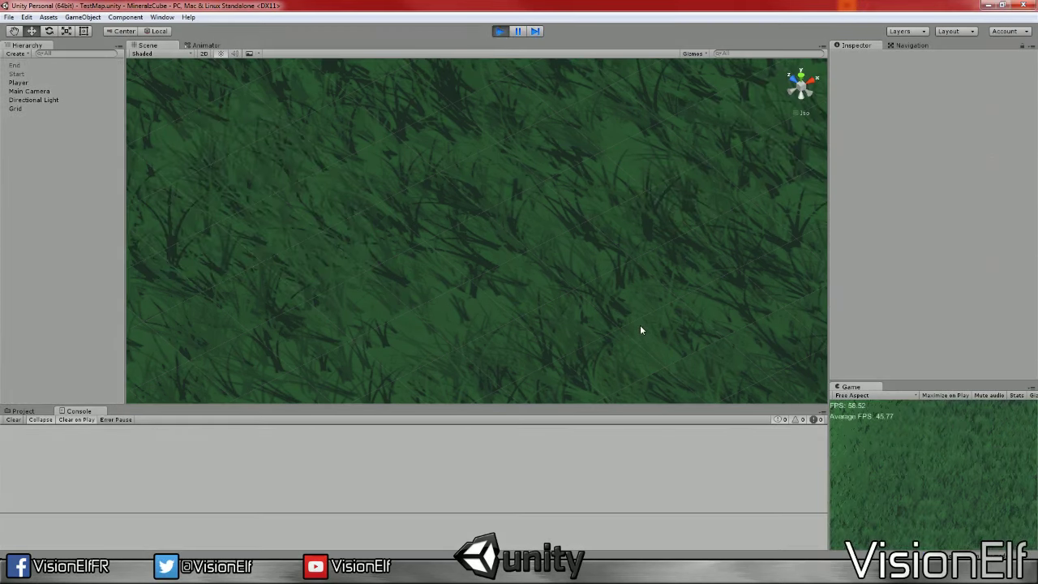
left_click(865, 434)
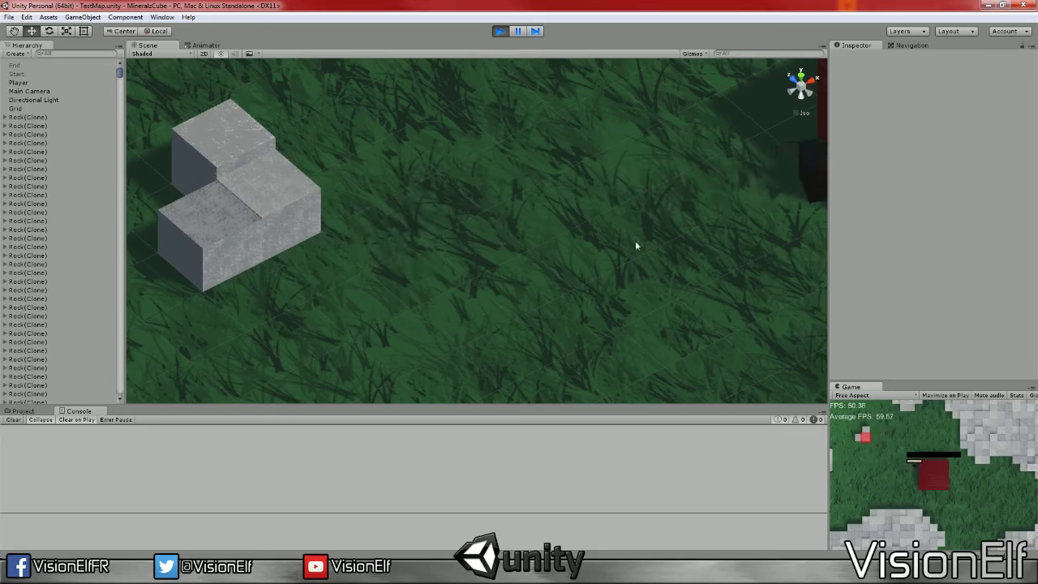
middle_click_drag(635, 242, 542, 248)
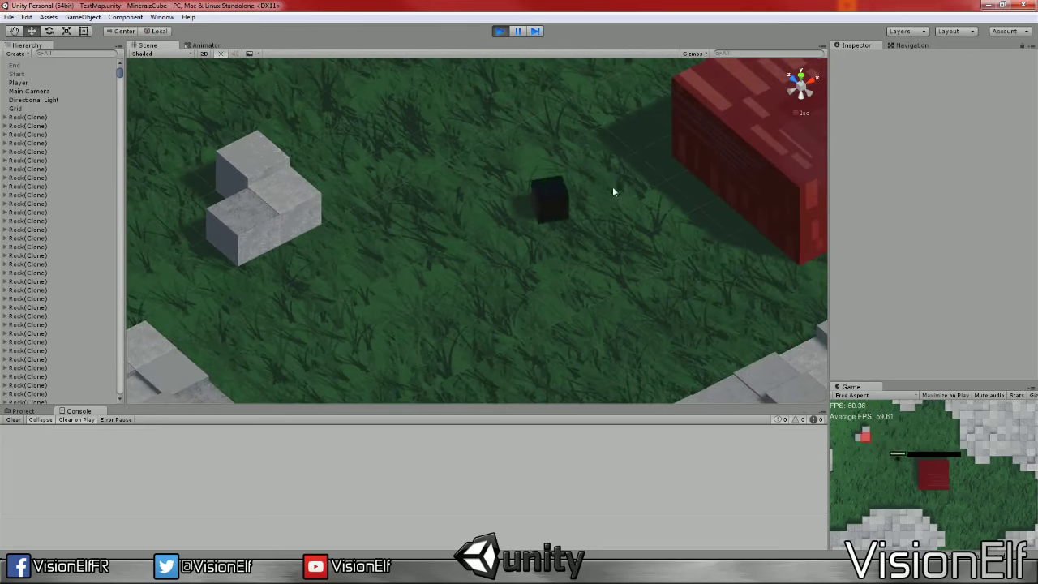
left_click(500, 30)
key("alt+Tab")
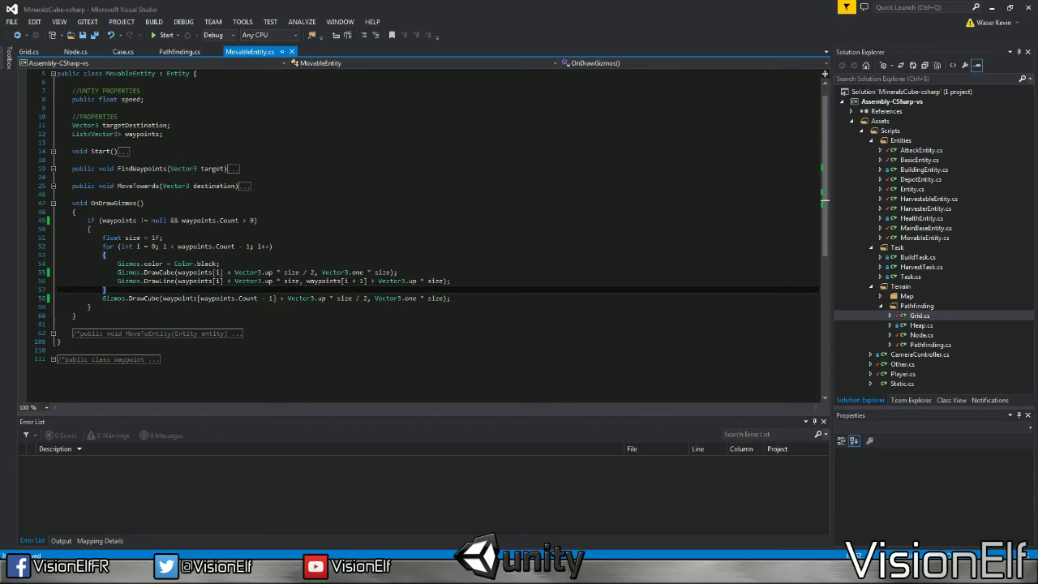
Duplicate the waypoint DrawLine statement below 'float size = 1f;'.
left_click(220, 264)
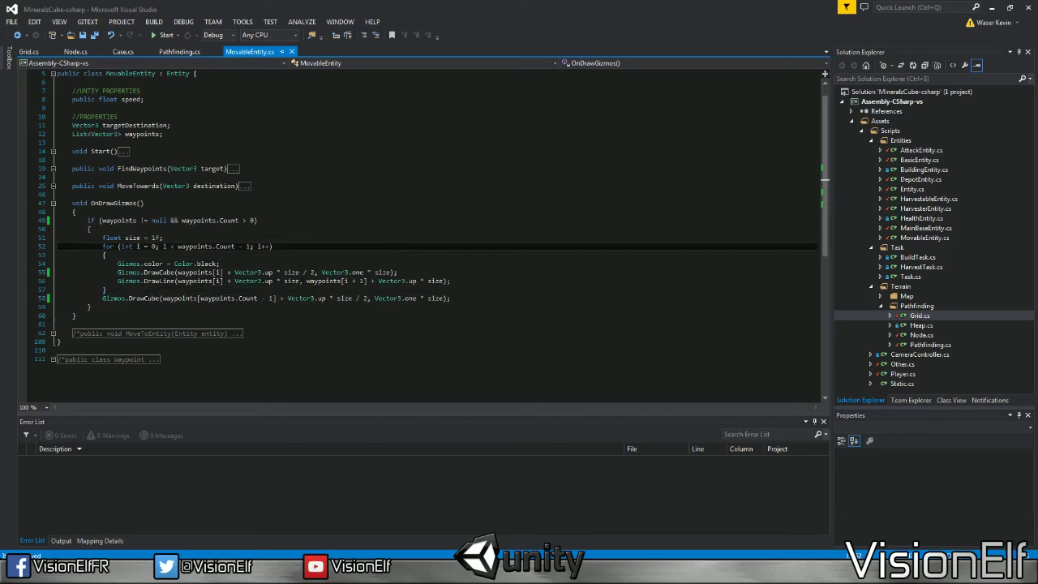
double_click(224, 246)
double_click(154, 246)
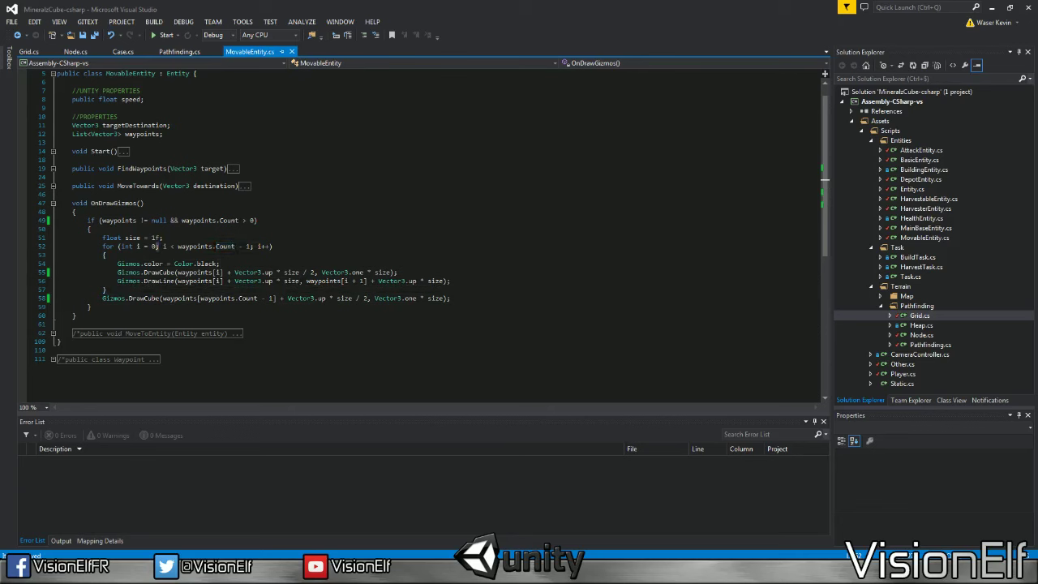
left_click_drag(451, 280, 399, 273)
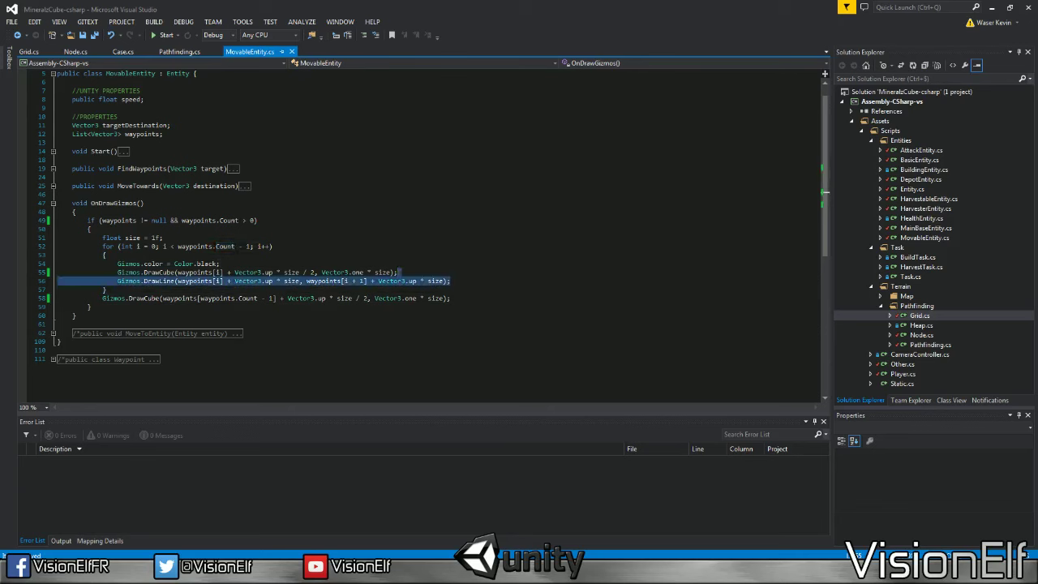
key("ctrl+c")
left_click(163, 238)
key("ctrl+v")
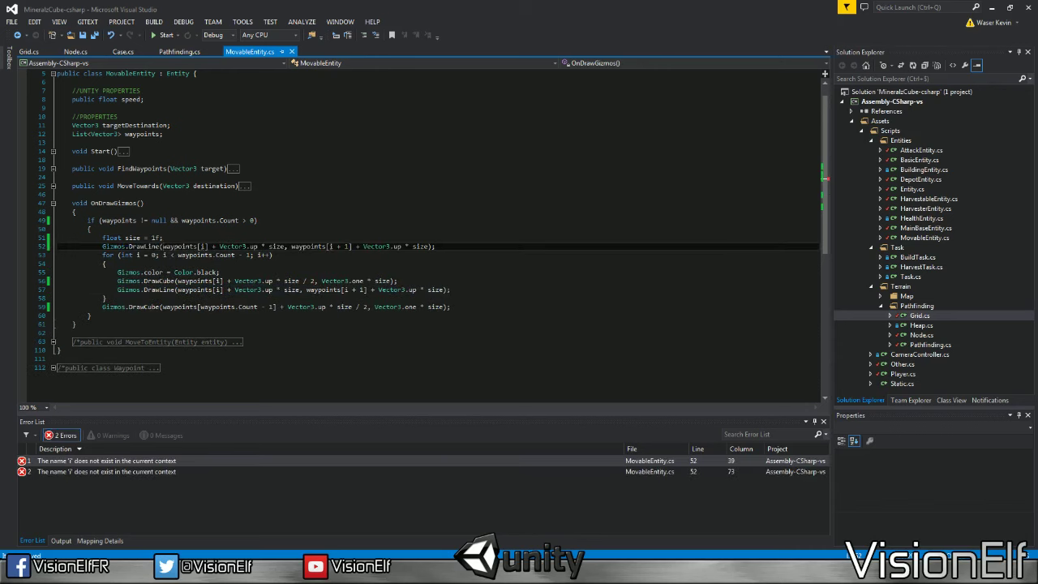
Make the new gizmo line run from transform.position to waypoints[0].
left_click(179, 246)
left_click_drag(329, 245, 349, 246)
type("0")
left_click_drag(162, 245, 219, 246)
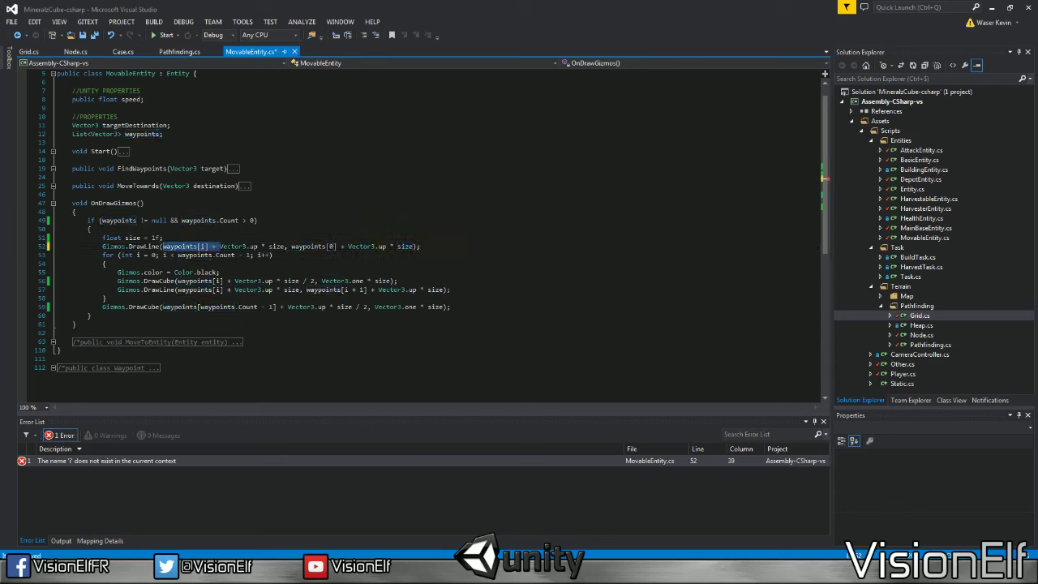
key("BackSpace")
type("tra")
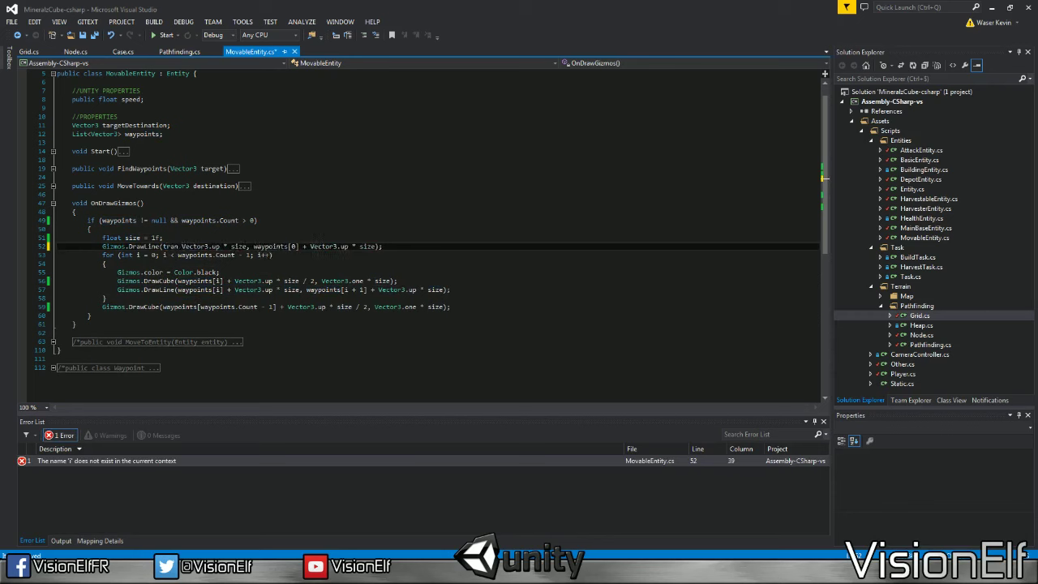
type("nsform.P")
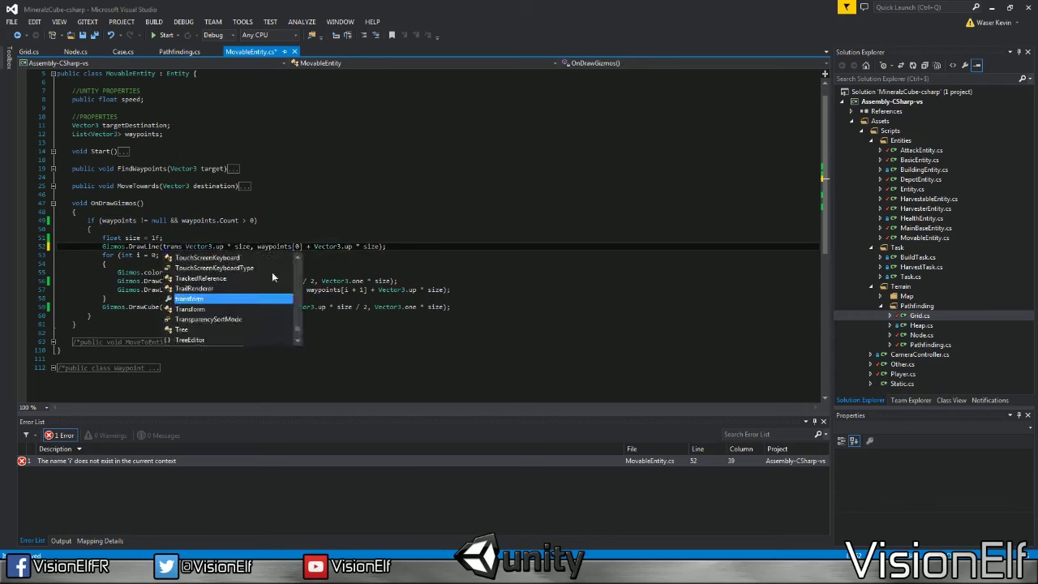
type("o")
key("Tab")
type("+")
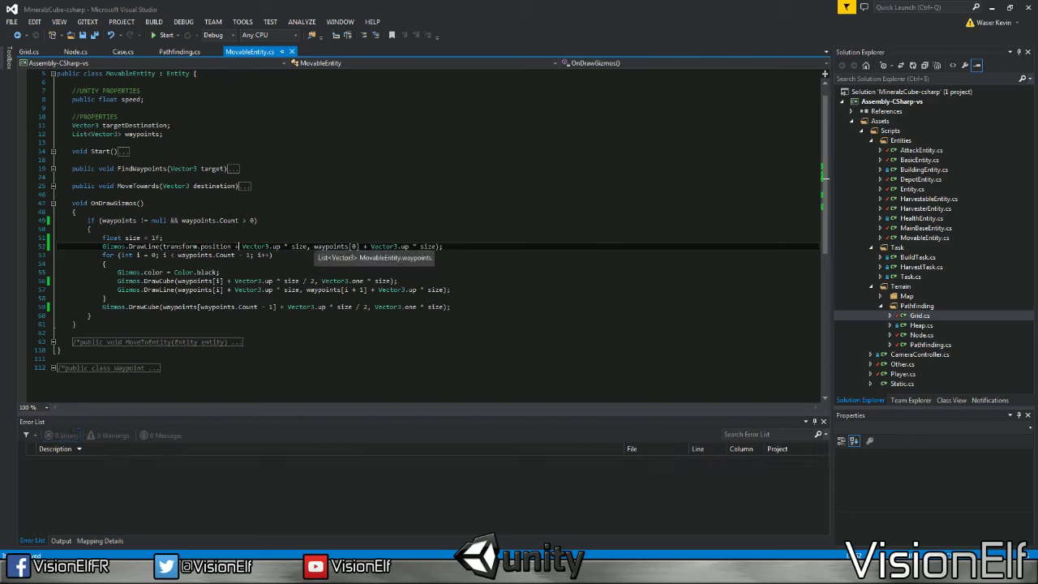
key("alt+Tab")
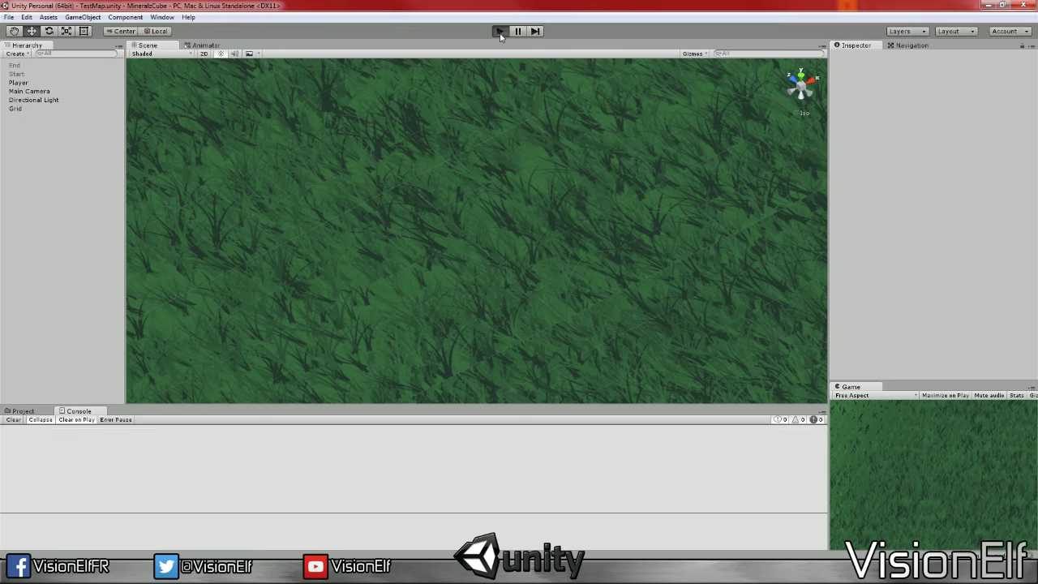
Play the game, send the unit to a map spot to check its gizmo line, then stop.
left_click(500, 33)
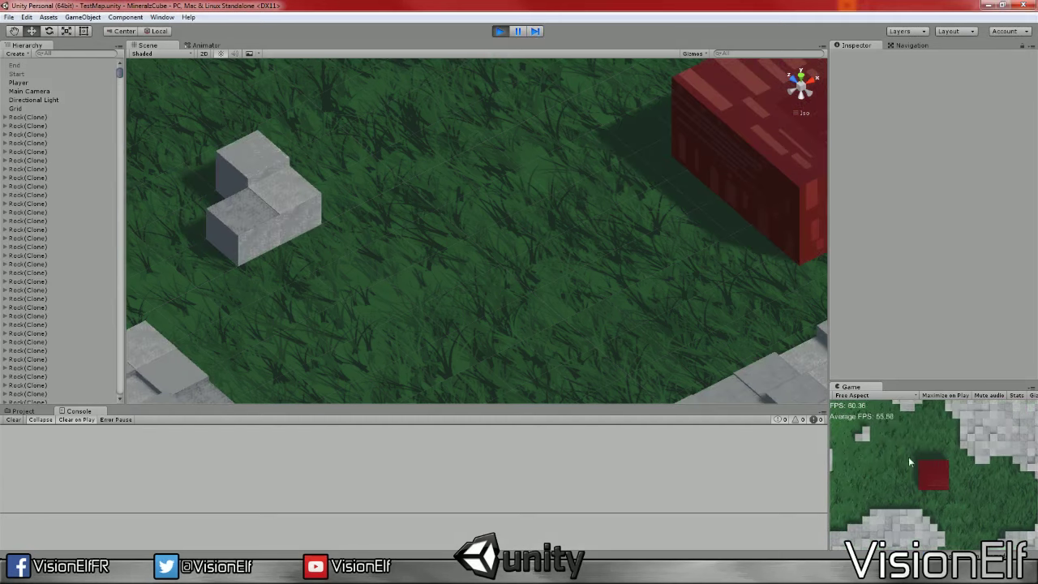
left_click(868, 442)
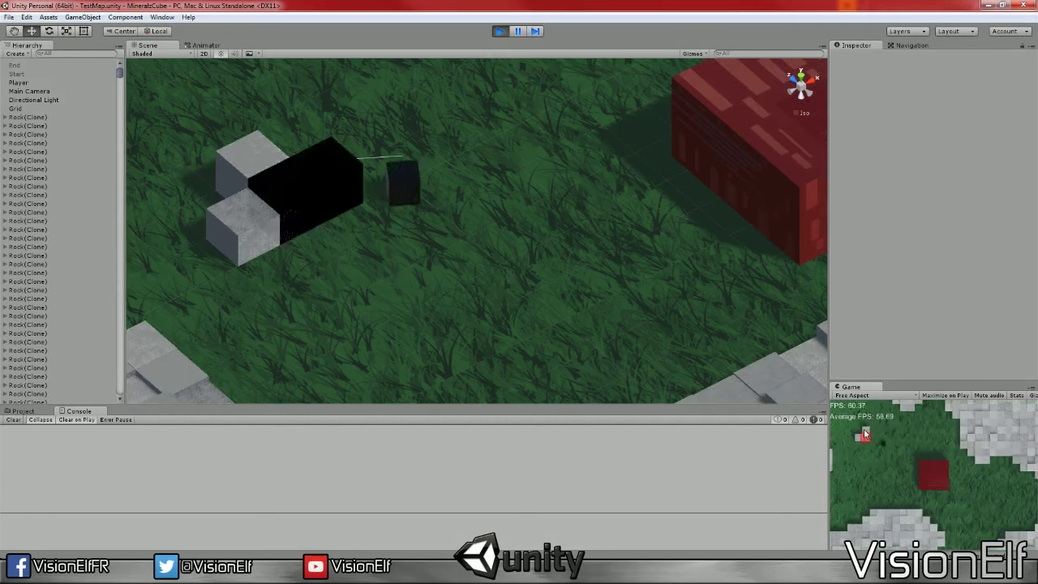
left_click(500, 31)
Append ' / 2' to the size terms in the DrawLine calls and save.
key("alt+Tab")
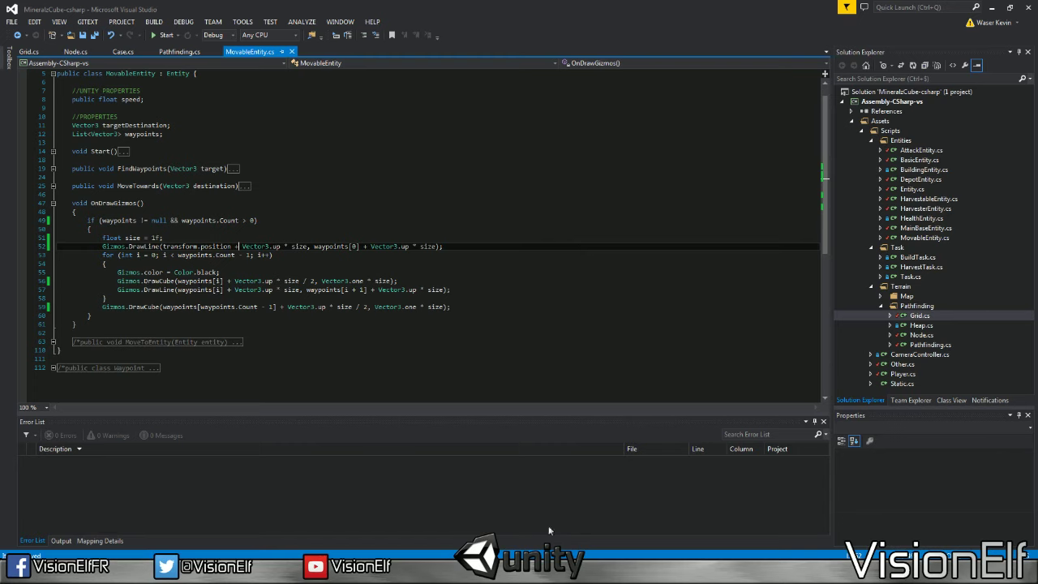
left_click(310, 246)
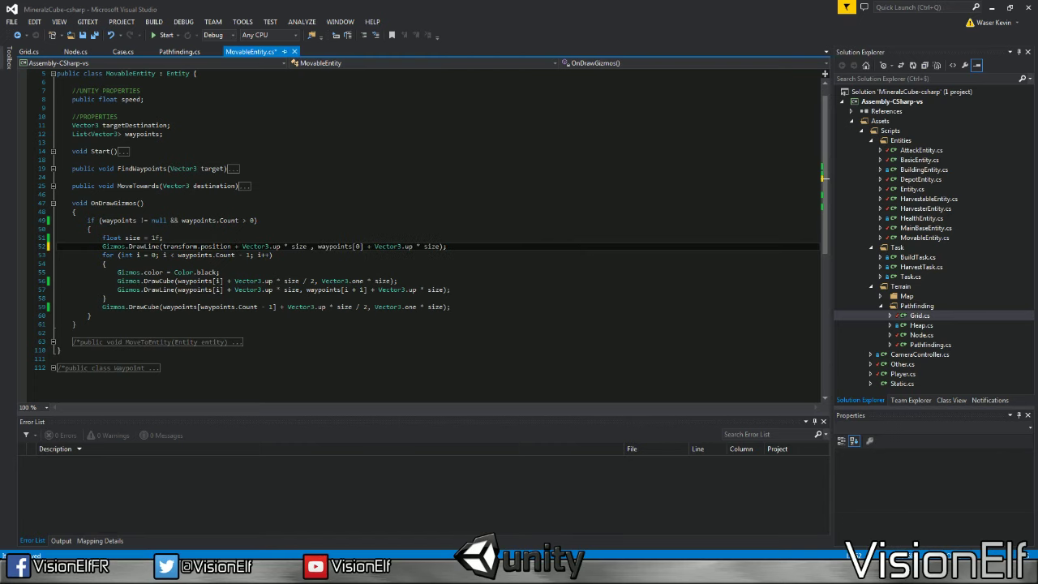
type("/ 2")
left_click(308, 246)
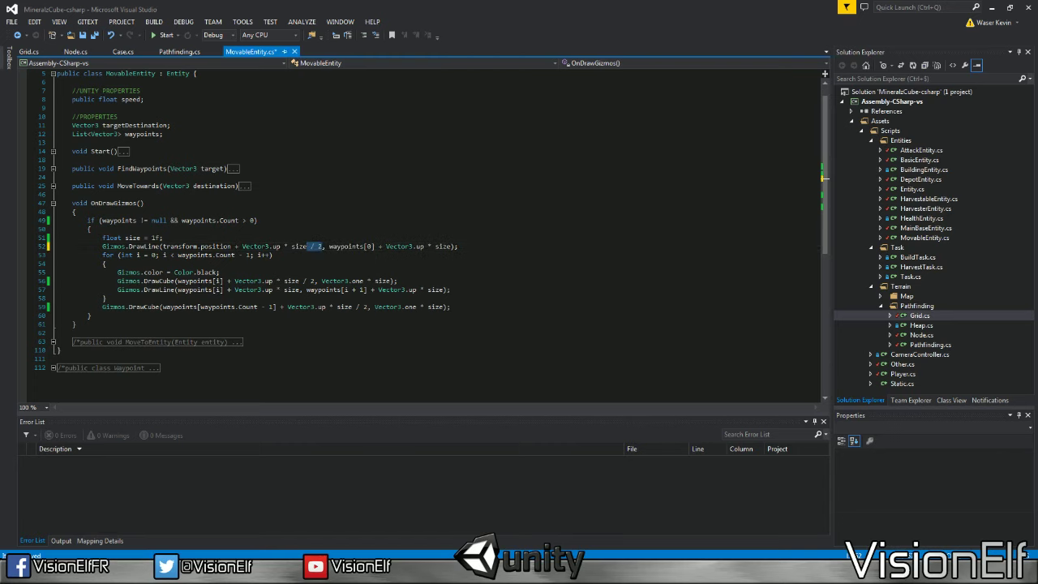
key("ctrl+s")
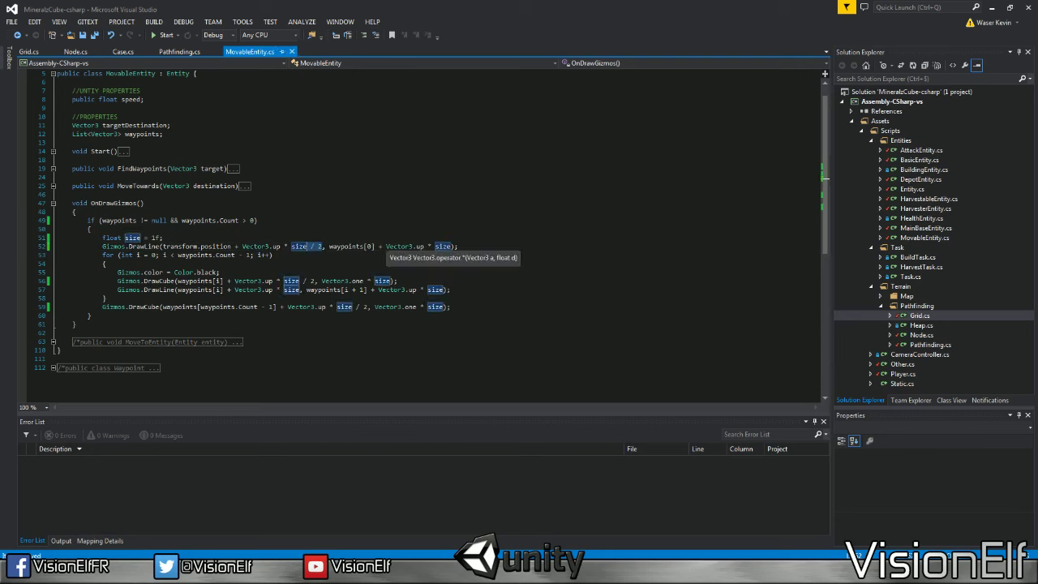
left_click(451, 245)
type("/ 2")
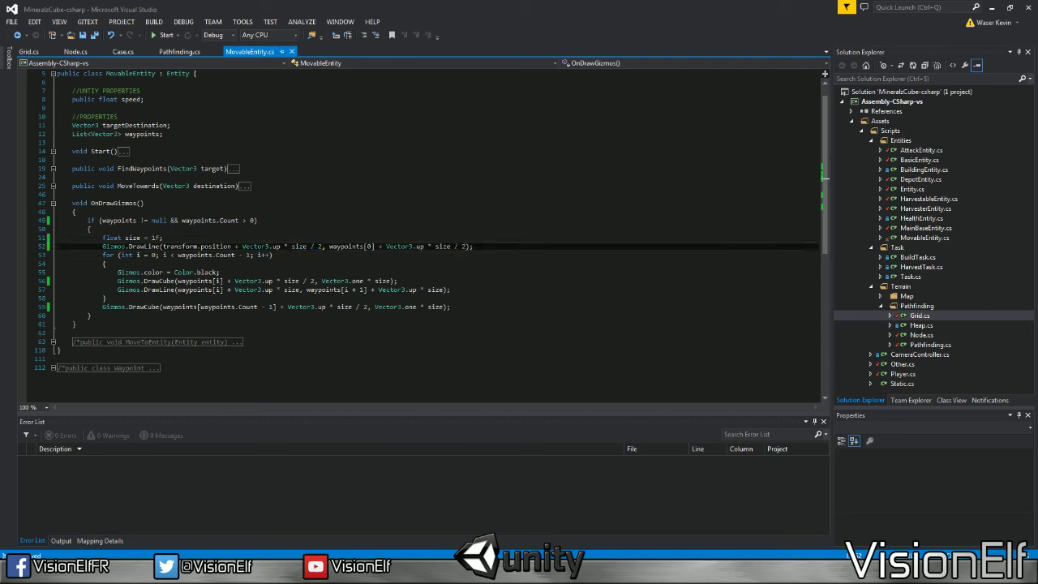
left_click(450, 289)
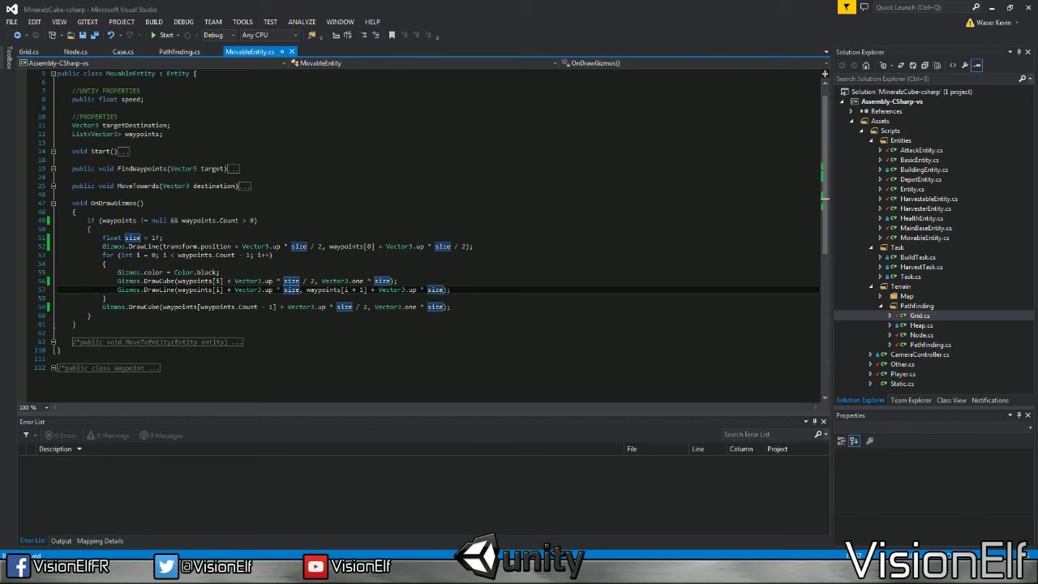
type("/ 2")
left_click(300, 289)
type("/ 2")
key("ctrl+s")
Move 'Gizmos.color = Color.black;' out of the loop to just below the size declaration.
left_click_drag(219, 272, 102, 272)
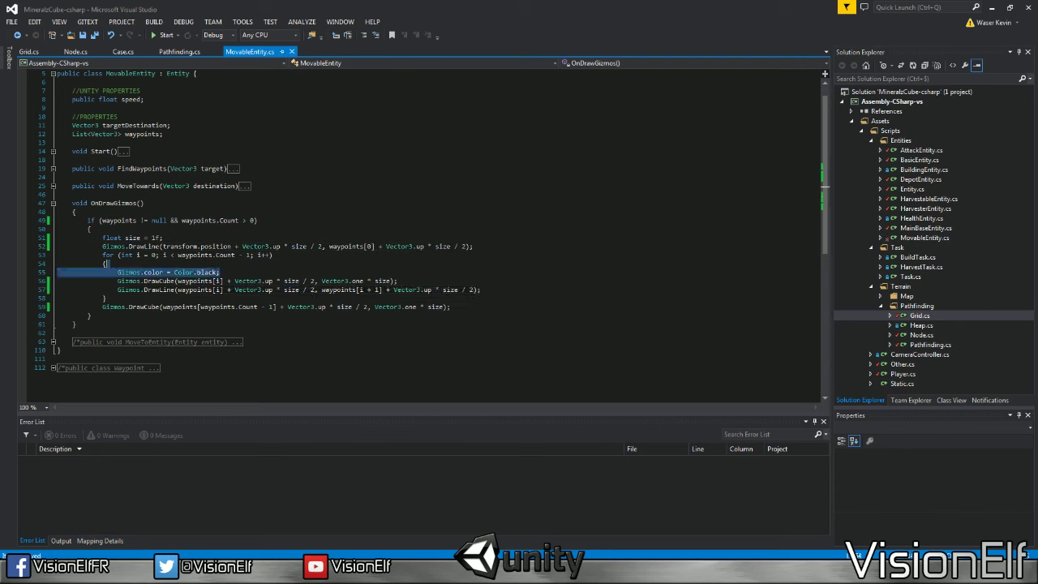
key("ctrl+x")
left_click(210, 237)
key("Return")
key("ctrl+v")
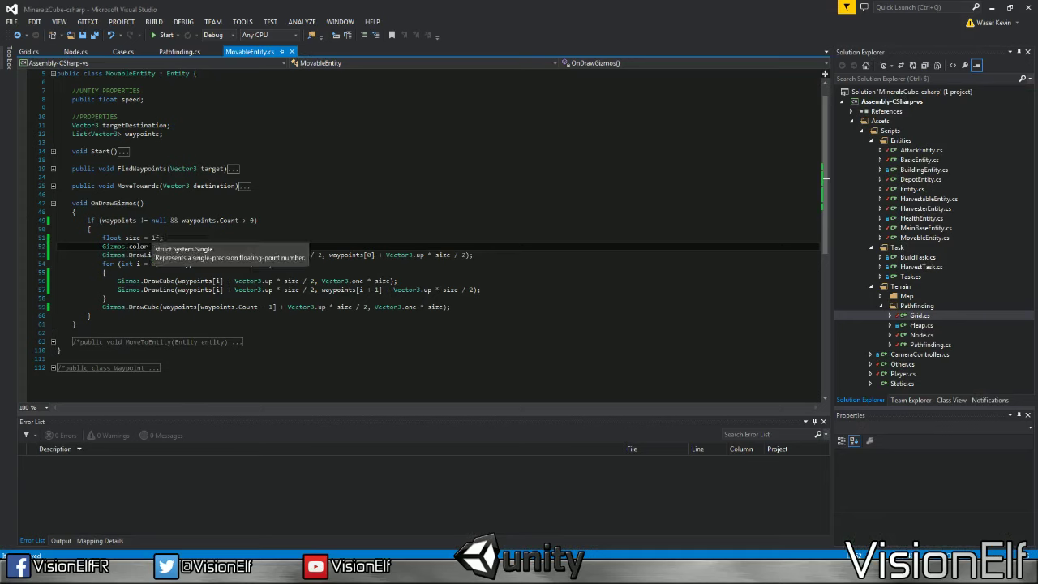
Change the size value to 0 and drop the '* size' factor from the first DrawLine's height.
left_click(154, 238)
key("BackSpace")
type("0")
key("ctrl+s")
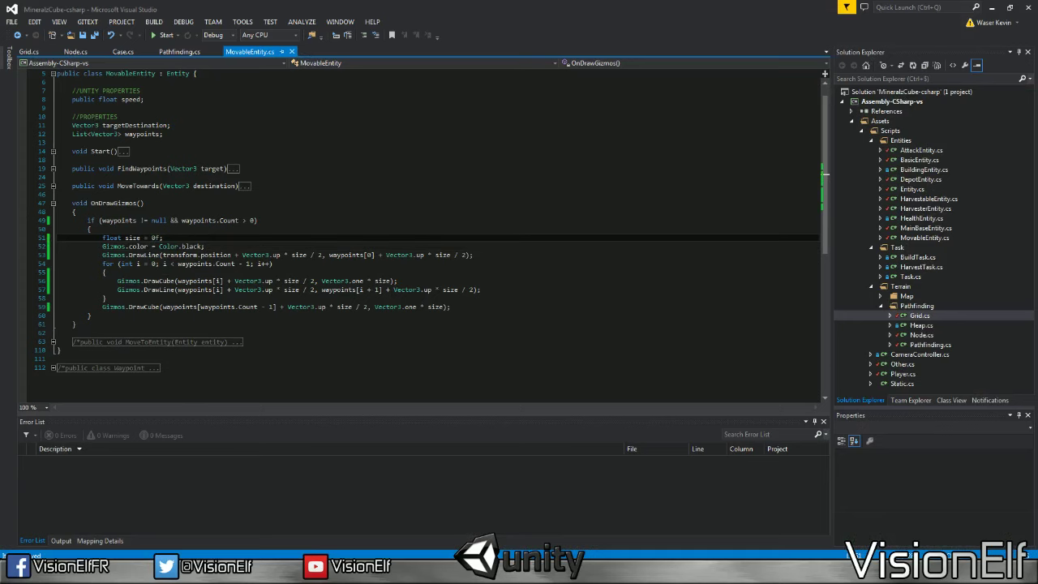
left_click(323, 255)
left_click_drag(283, 254, 309, 254)
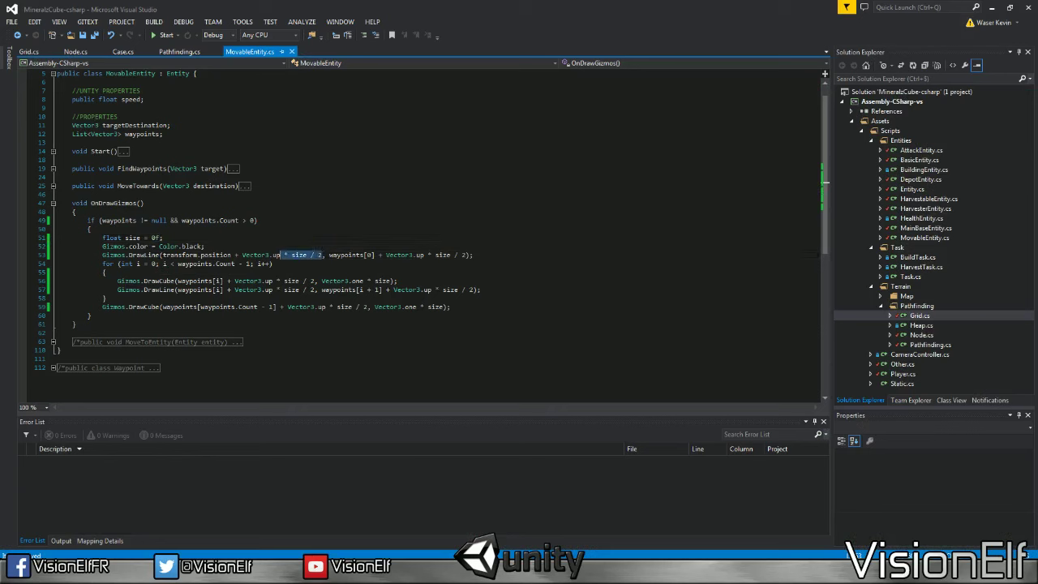
key("BackSpace")
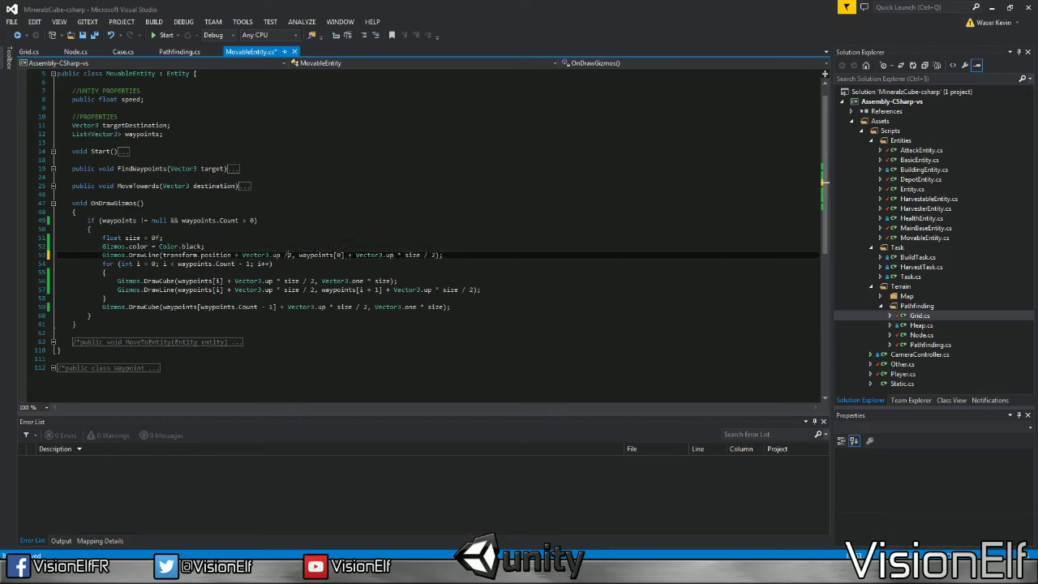
key("ctrl+s")
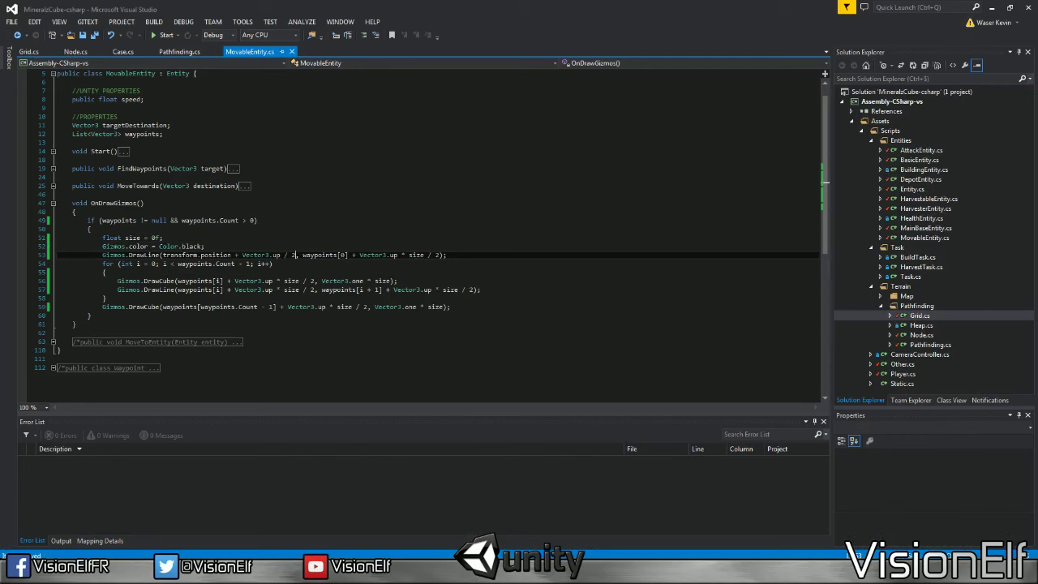
left_click_drag(283, 255, 297, 255)
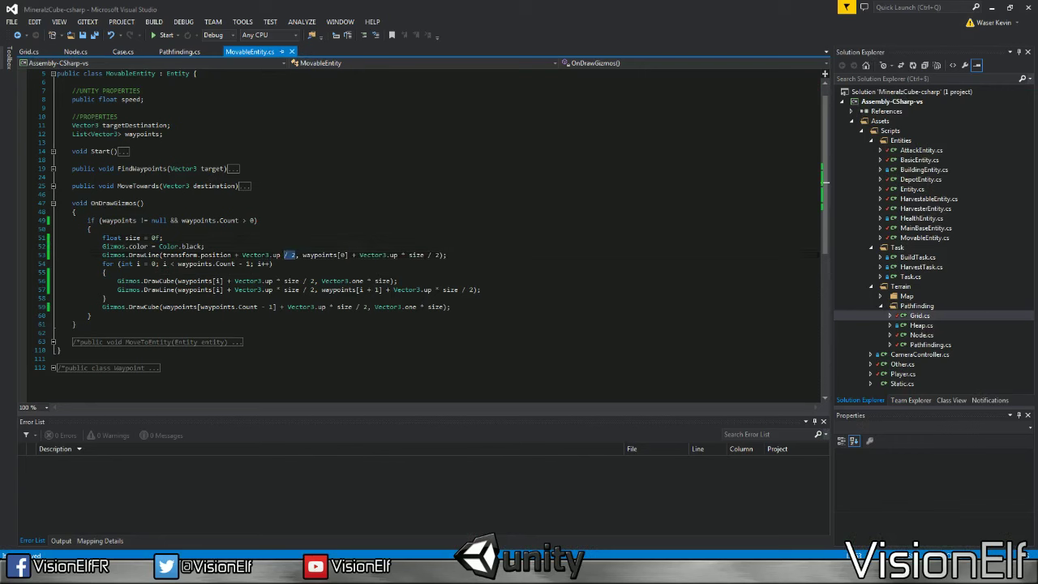
Set size to 0.5f and restore '* size' in the first line's Vector3.up offset.
left_click(152, 237)
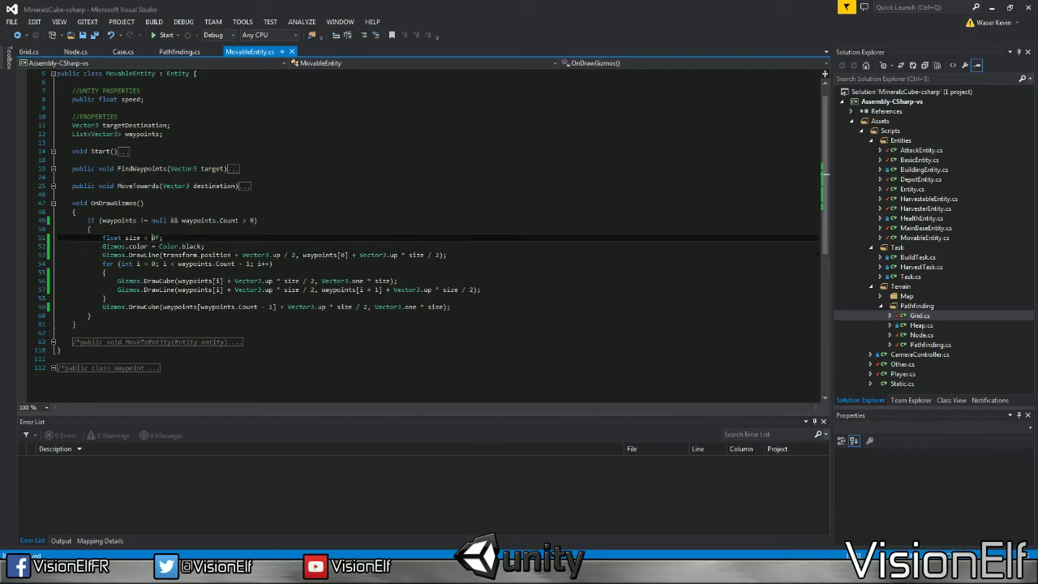
type(".5f")
key("BackSpace")
left_click(170, 254)
type("* size")
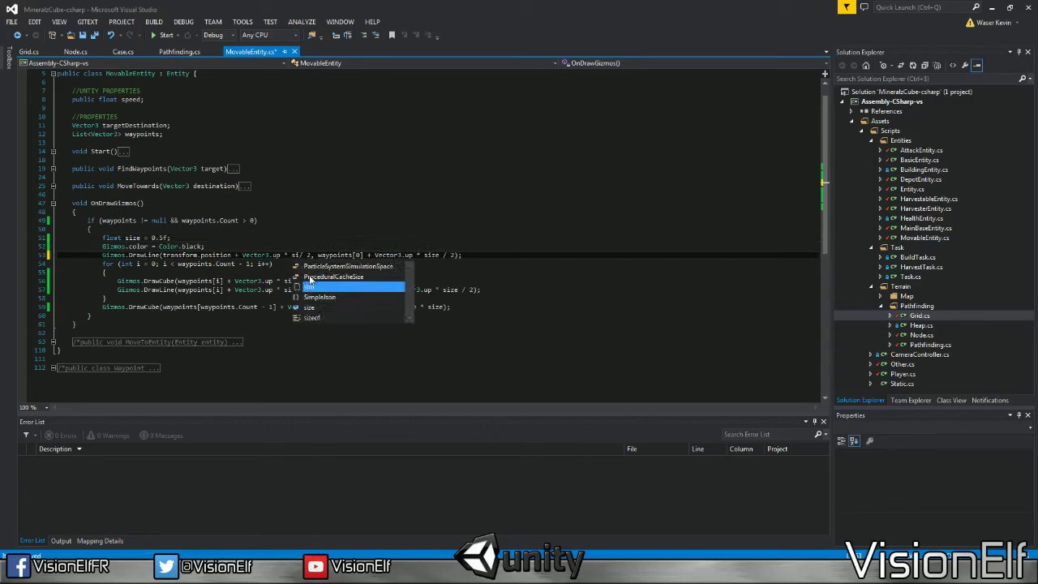
left_click(205, 246)
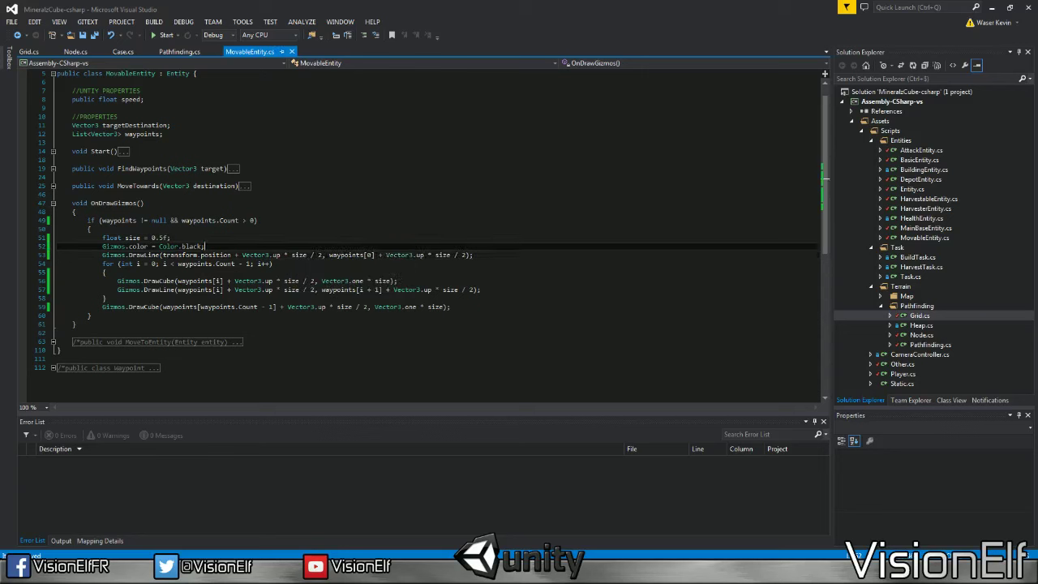
left_click(473, 254)
In Unity, play, move the unit to a clicked Game-view point, and pause to see the smaller gizmos.
key("alt+Tab")
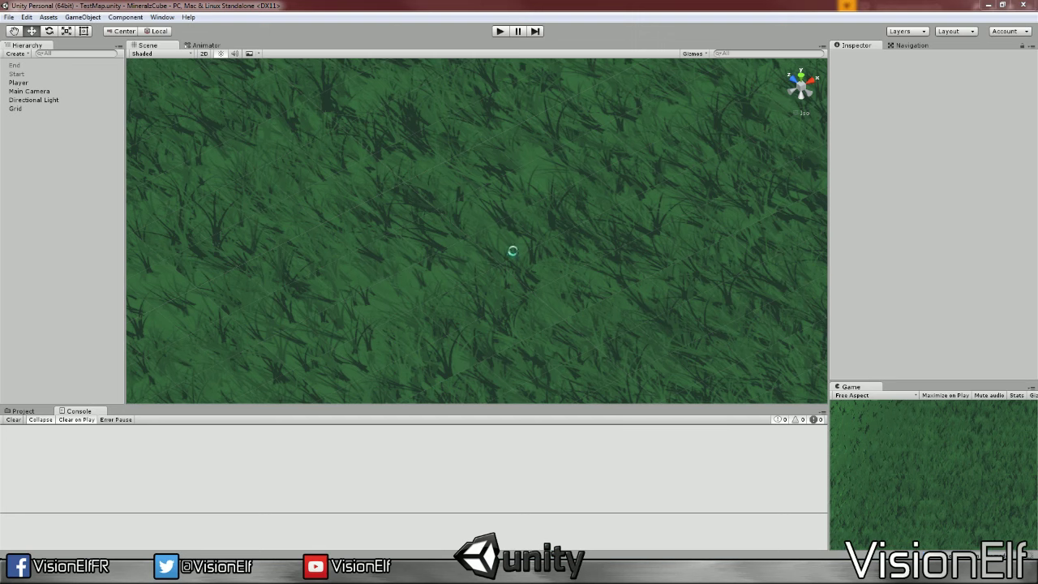
left_click(500, 32)
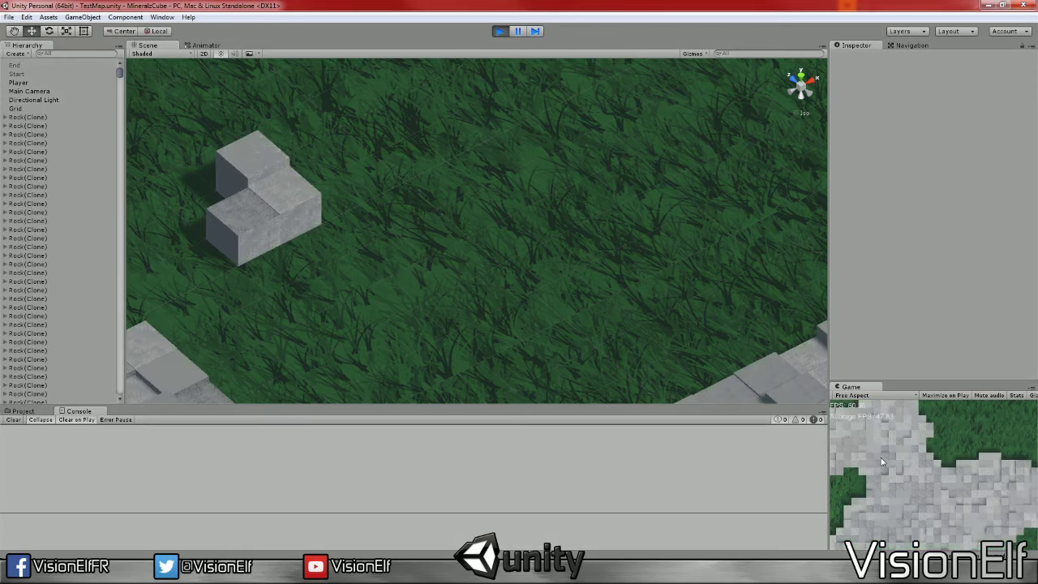
left_click(864, 438)
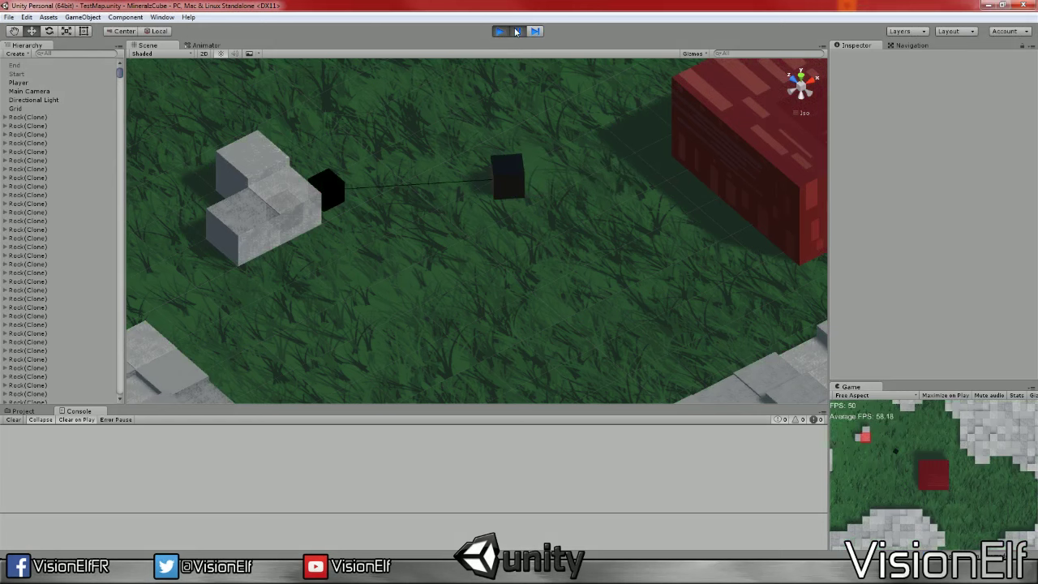
left_click(516, 32)
Bring up Pathfinding.cs in Visual Studio and scroll down through it.
key("alt+Tab")
left_click(179, 51)
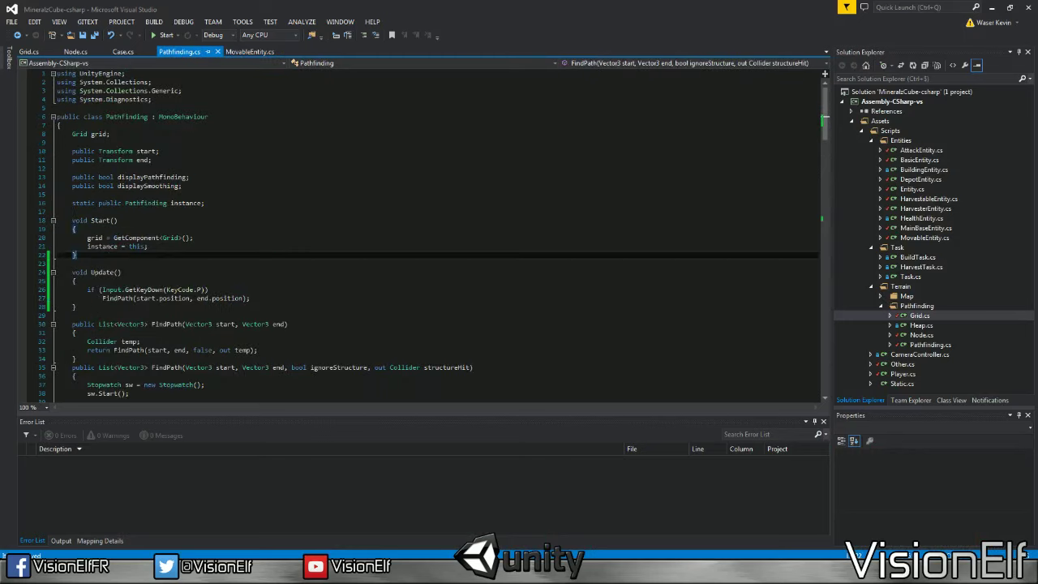
scroll(405, 235, "down", 20)
scroll(406, 235, "down", 7)
scroll(406, 235, "down", 6)
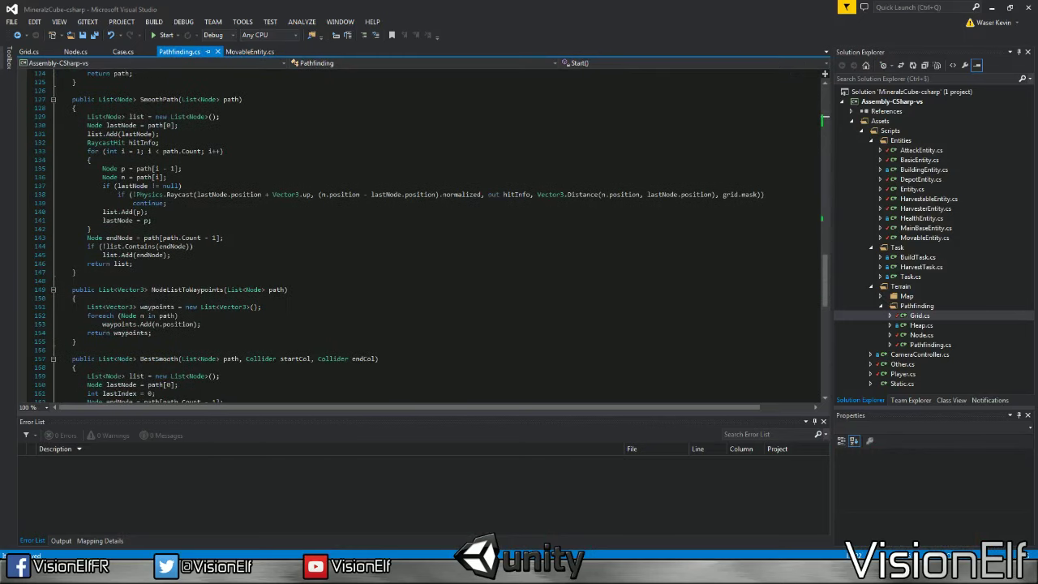
scroll(406, 236, "down", 6)
scroll(406, 235, "down", 5)
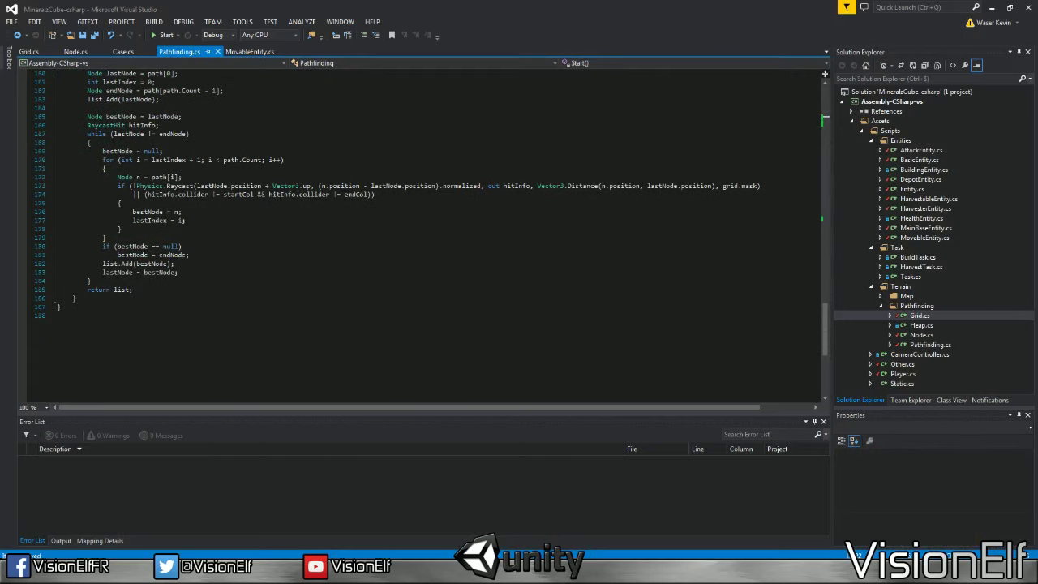
Collapse to definitions, expand BestSmooth, and choose Debug > Attach Unity Debugger.
key("ctrl+m")
key("ctrl+o")
left_click(52, 186)
scroll(42, 193, "down", 3)
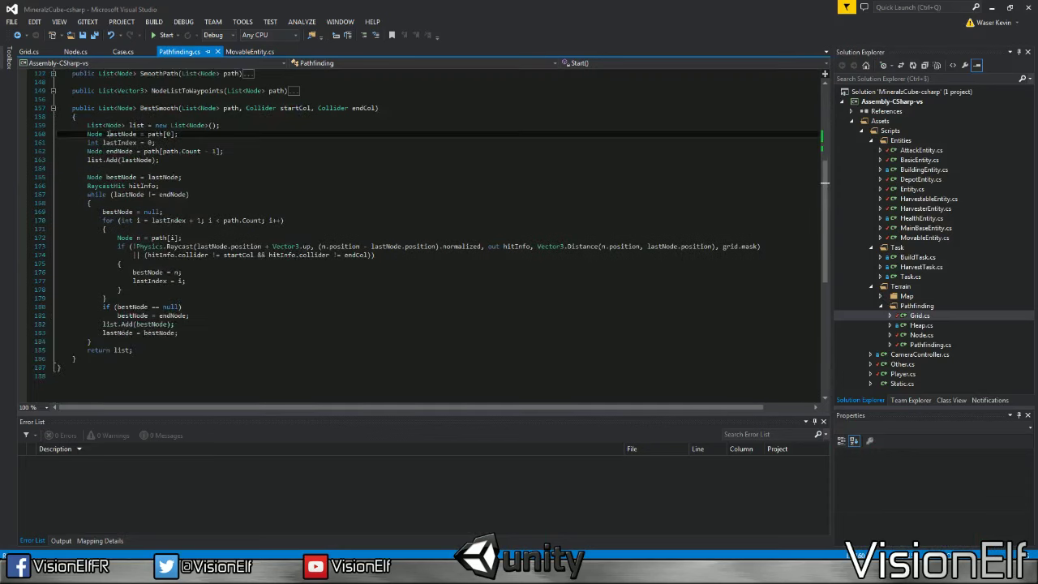
scroll(42, 193, "down", 3)
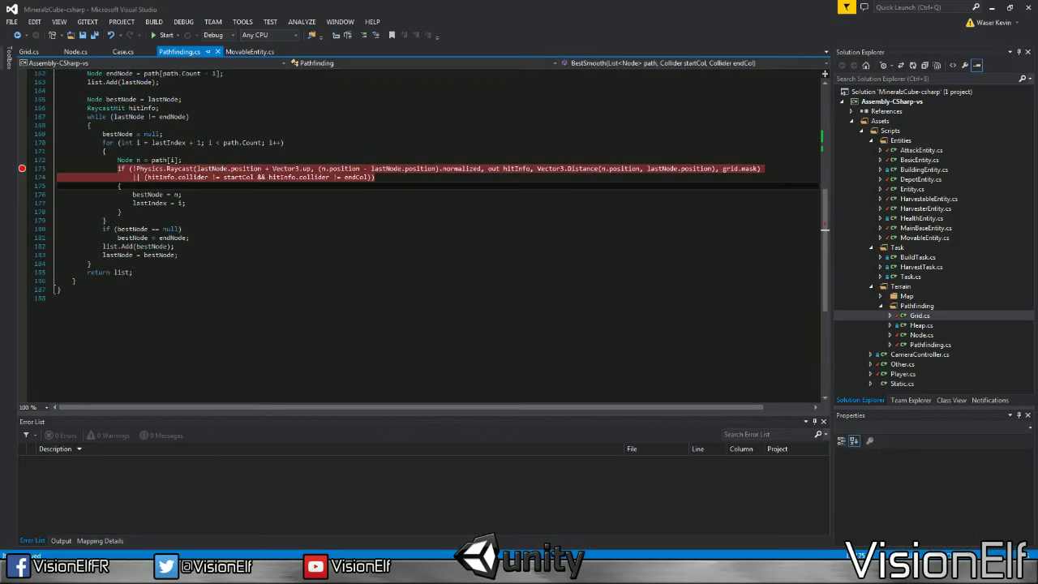
left_click(183, 21)
left_click(221, 83)
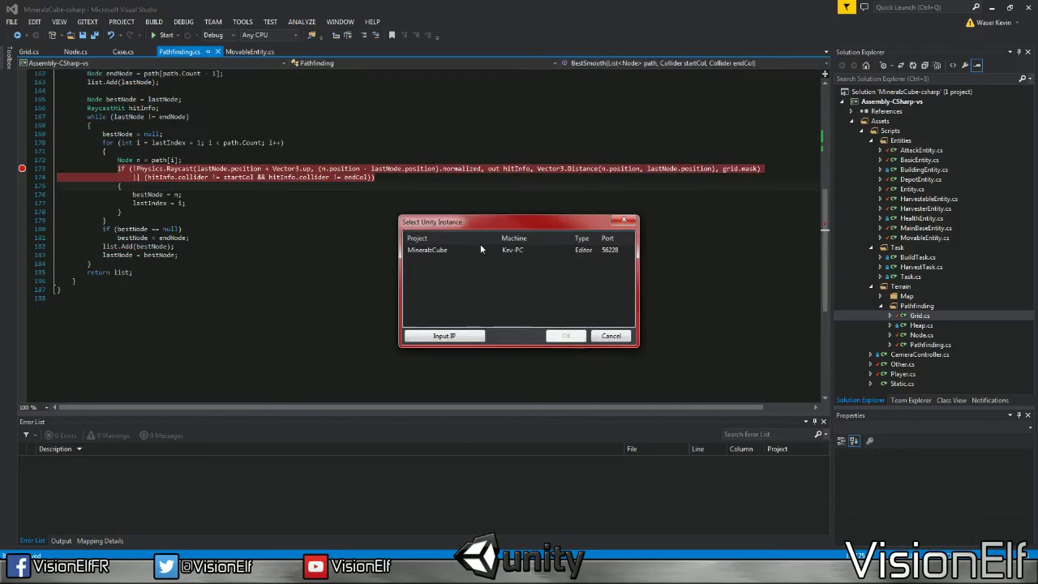
Attach the debugger to MineralzCube, then restart the game in Unity to trigger pathfinding.
left_click(480, 244)
left_click(560, 333)
key("alt+Tab")
left_click(498, 33)
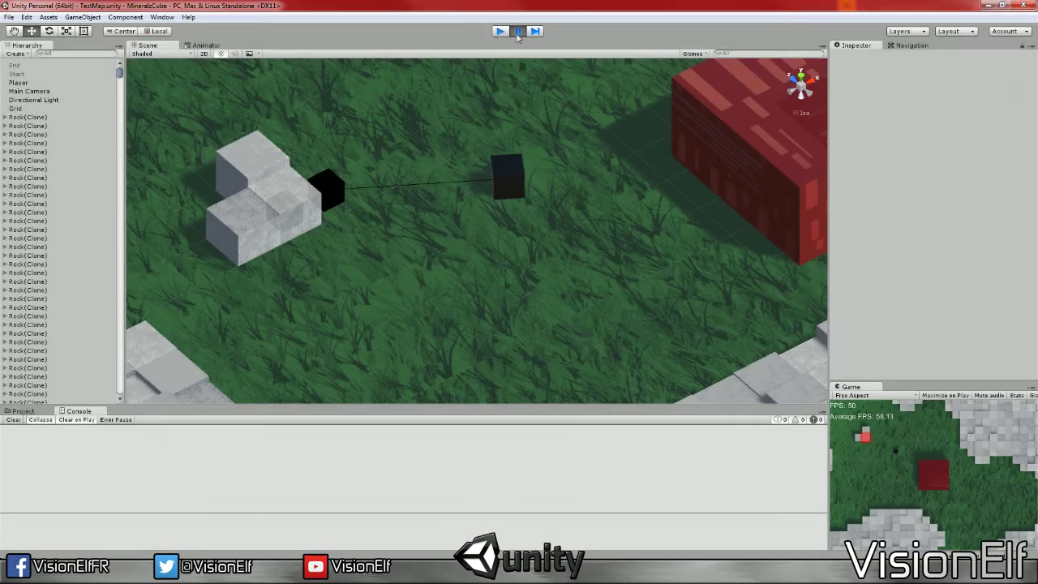
left_click(500, 30)
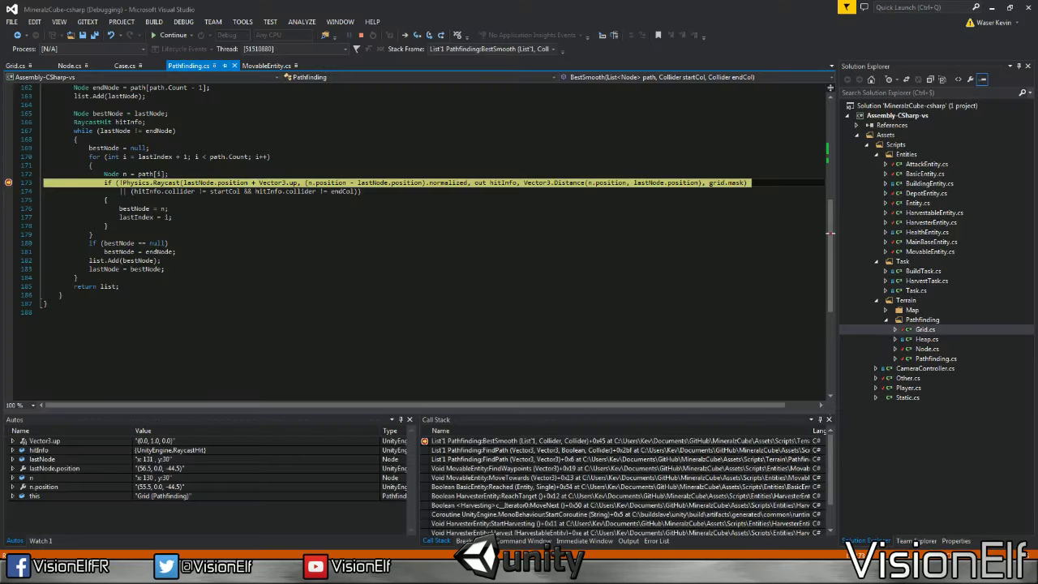
At the BestSmooth breakpoint, check the path, startCol and endCol values and confirm startCol is null.
left_click(91, 235)
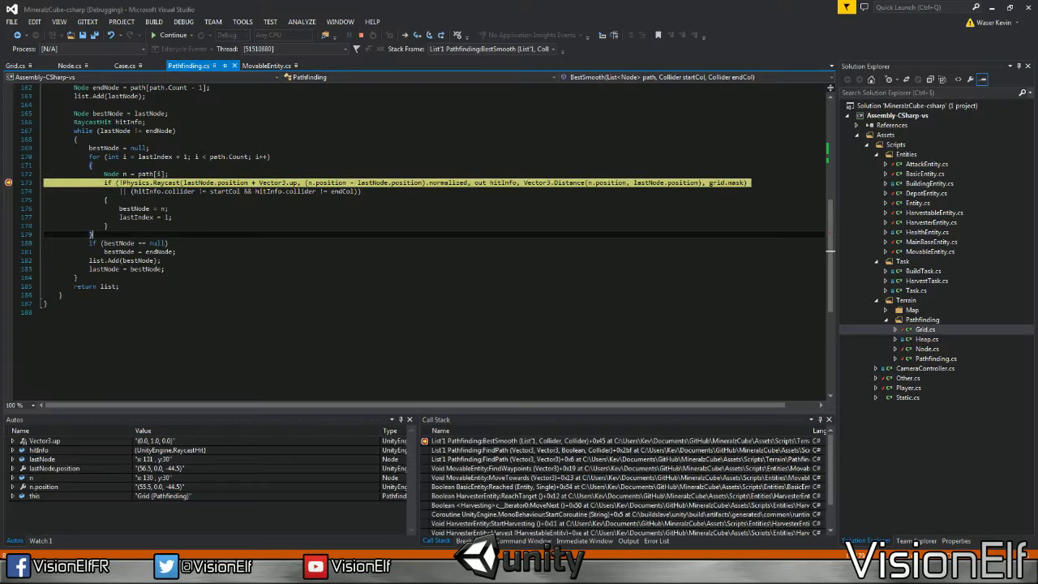
scroll(91, 234, "up", 3)
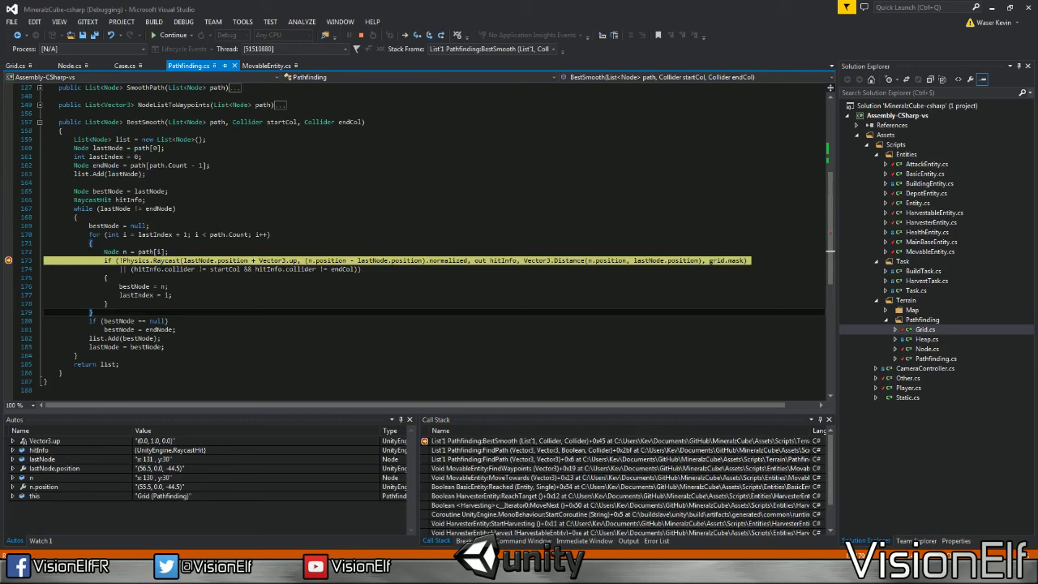
mouse_move(217, 121)
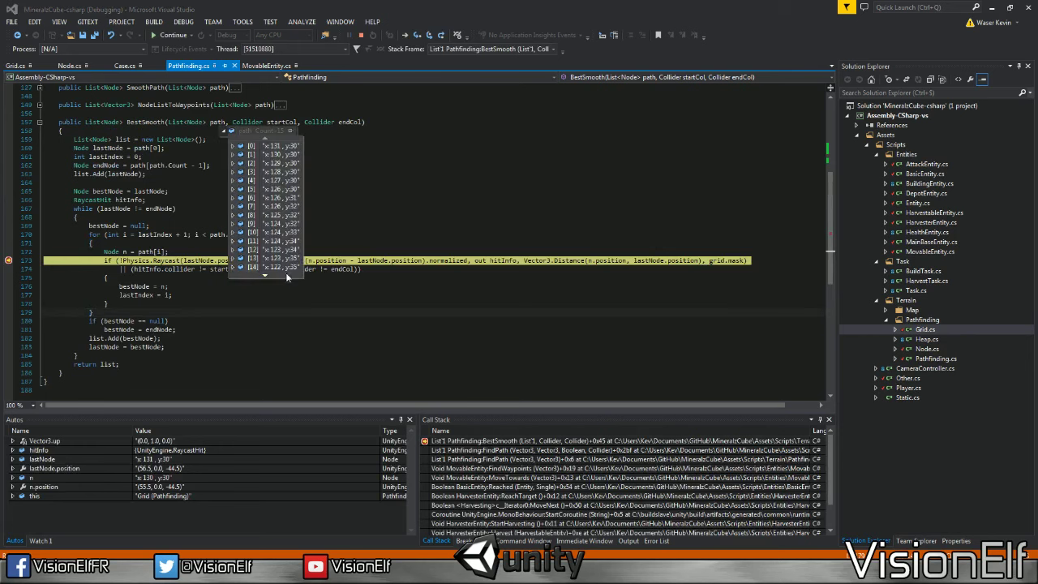
left_click(168, 286)
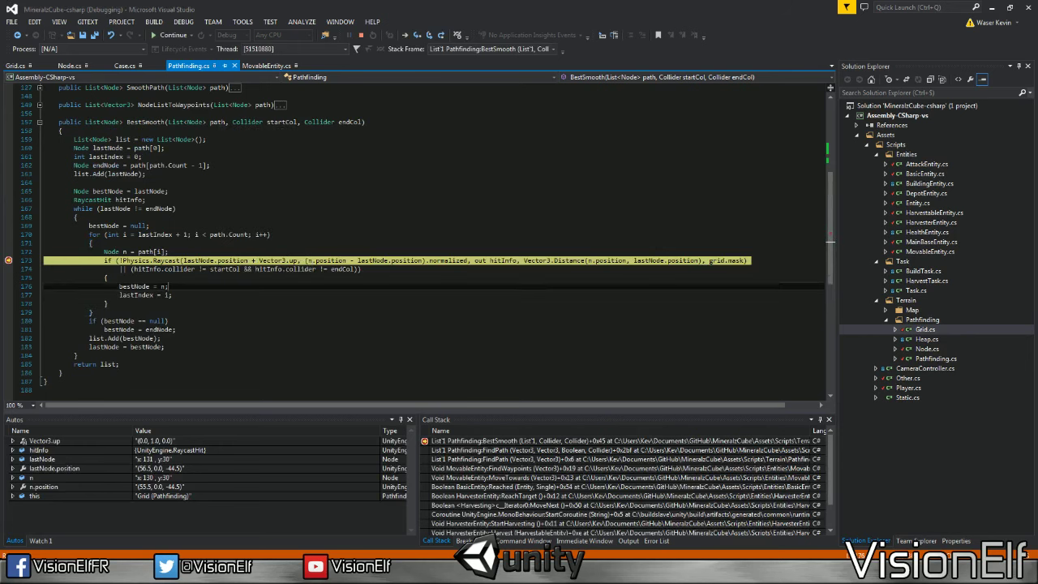
mouse_move(225, 269)
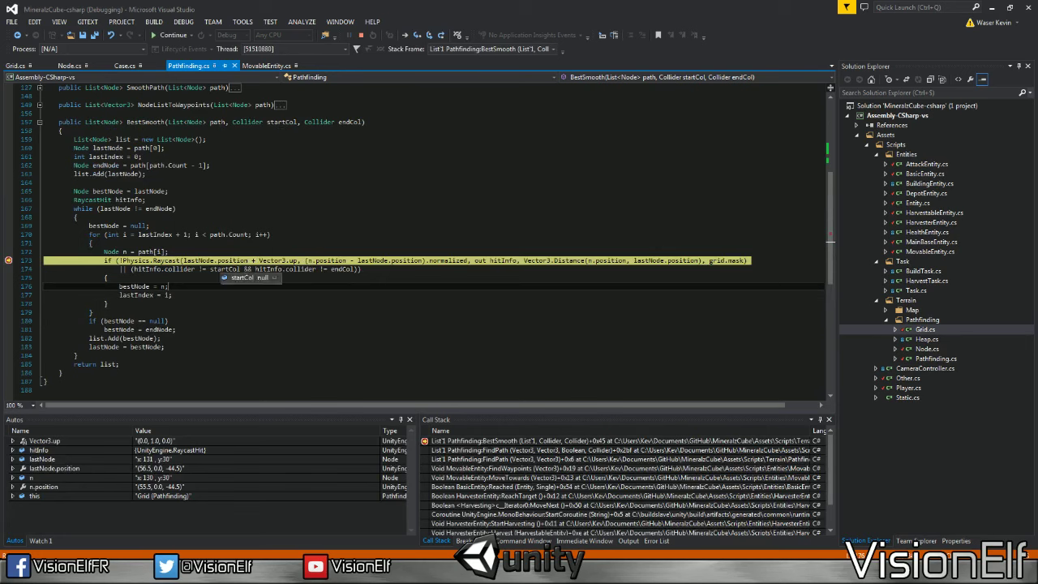
mouse_move(346, 269)
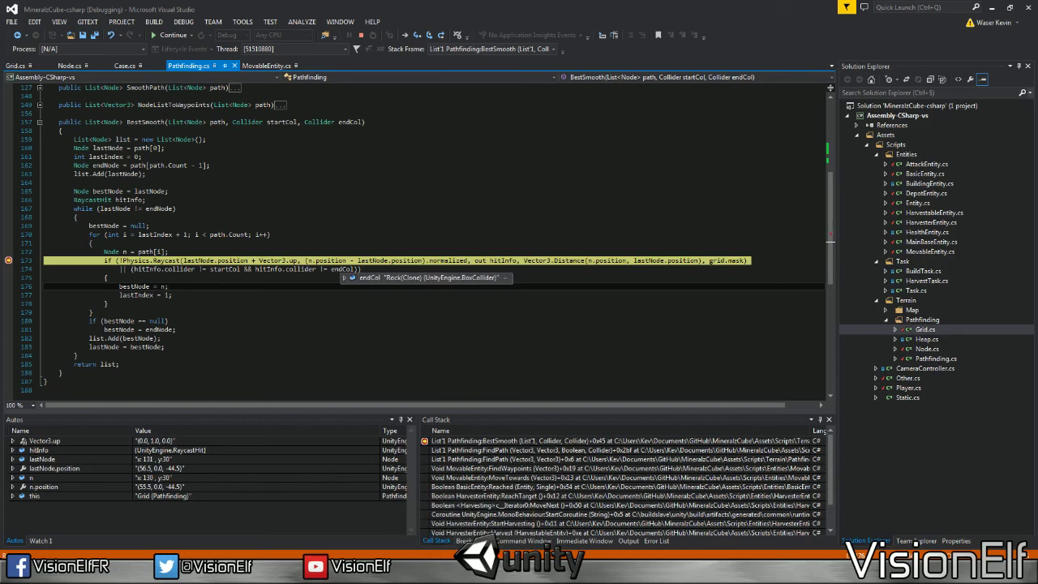
mouse_move(191, 269)
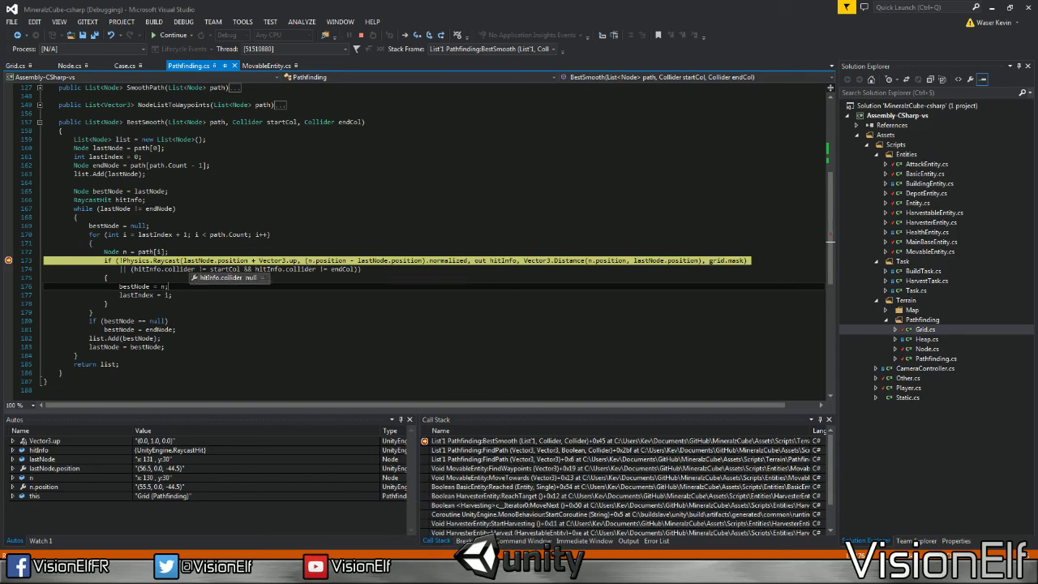
left_click(220, 270)
mouse_move(225, 274)
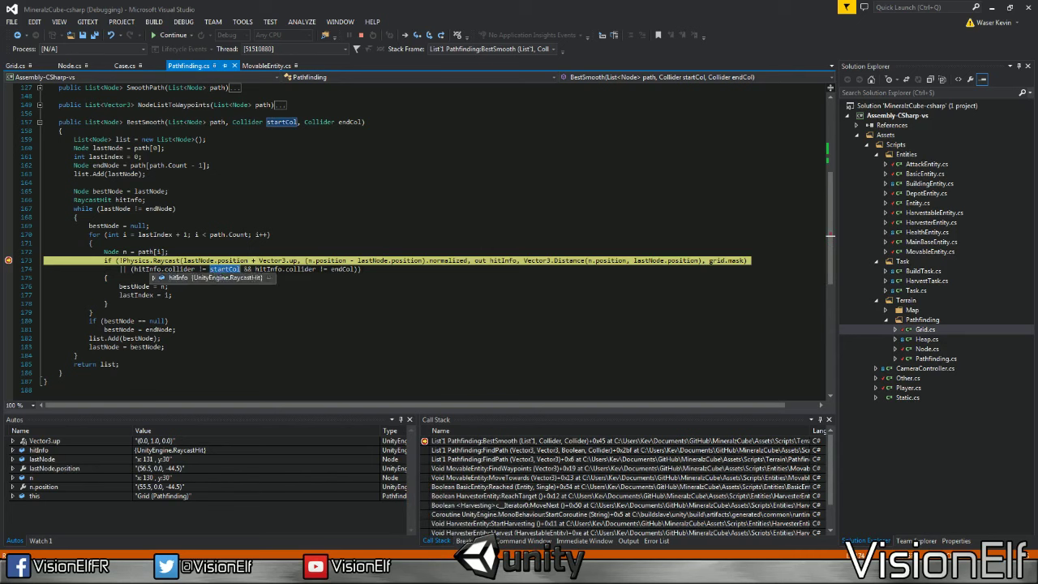
left_click(235, 269)
Examine hitInfo and the 'hitInfo.collider != startCol' condition, then stop debugging.
left_click(267, 270)
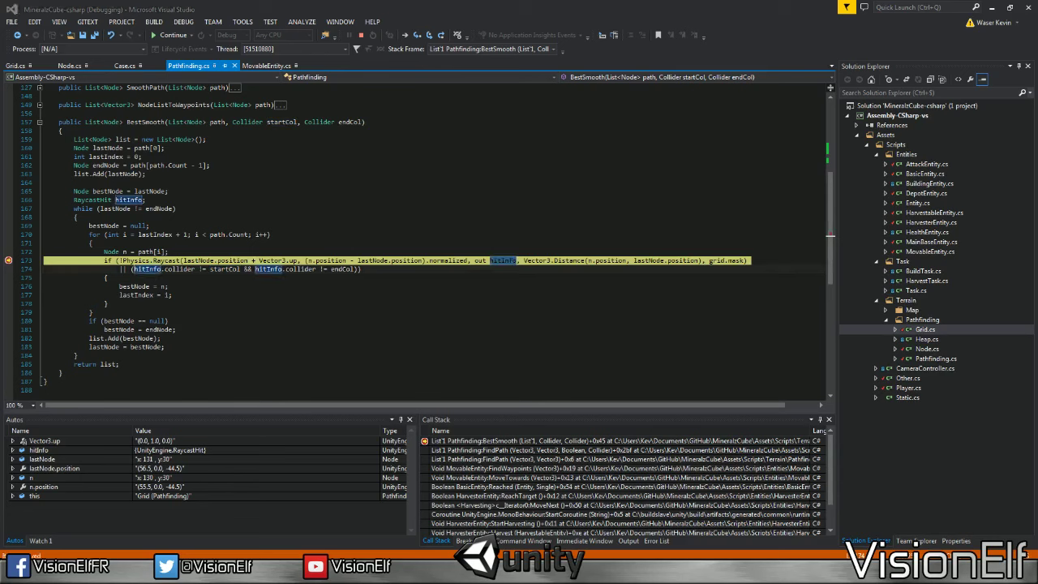
left_click_drag(133, 270, 241, 269)
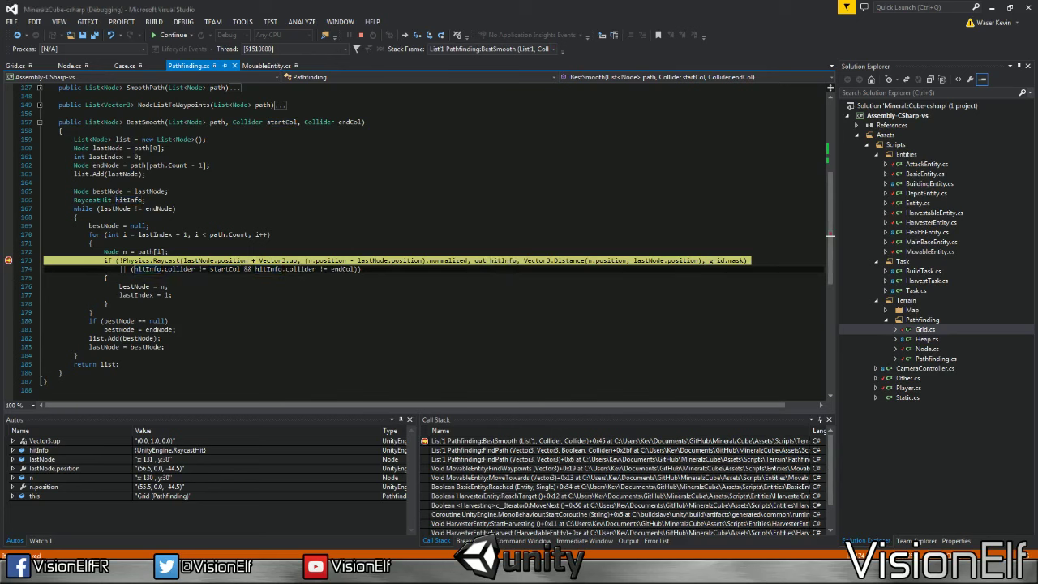
left_click_drag(133, 269, 239, 270)
left_click(238, 269)
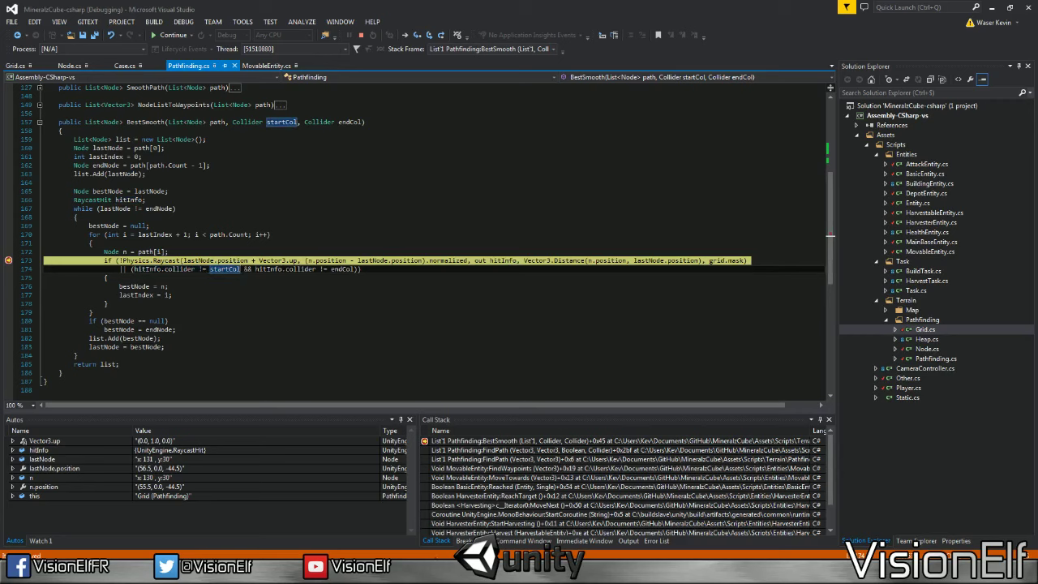
left_click(361, 38)
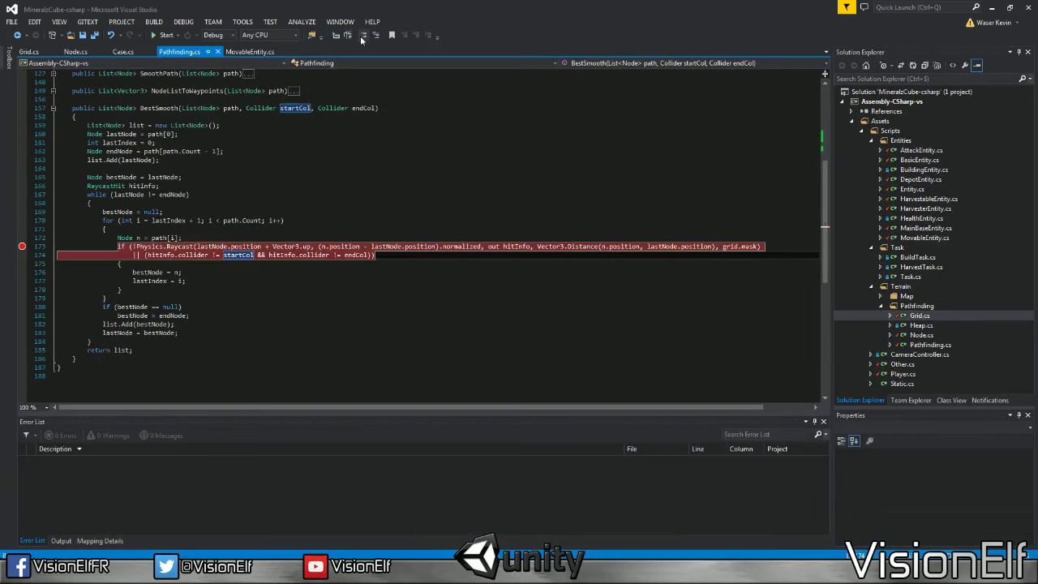
Clear the line 173 breakpoint and review line 174's 'hitInfo.collider != startCol' condition.
left_click(22, 246)
left_click(209, 246)
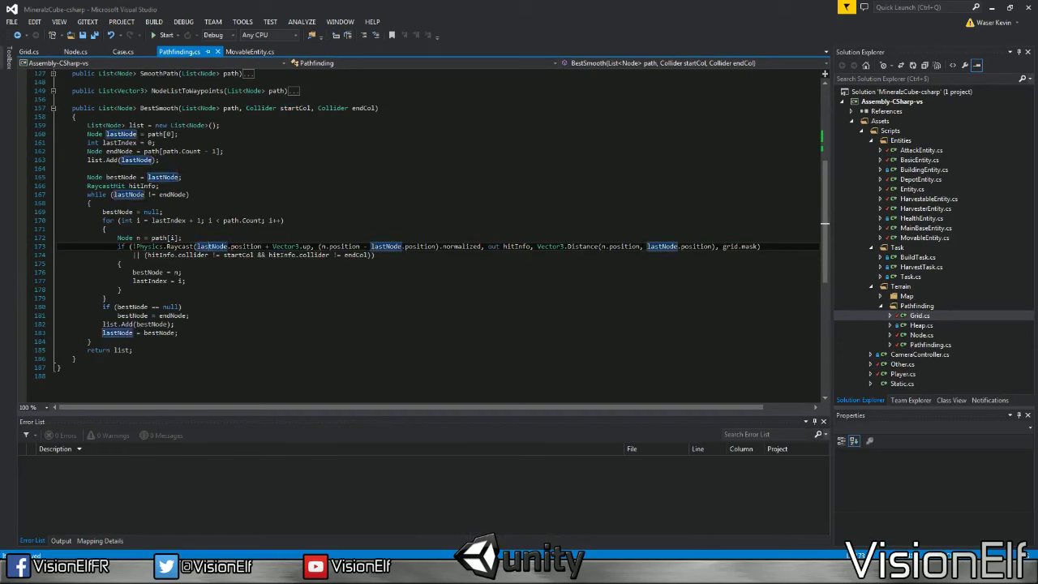
left_click_drag(147, 255, 254, 255)
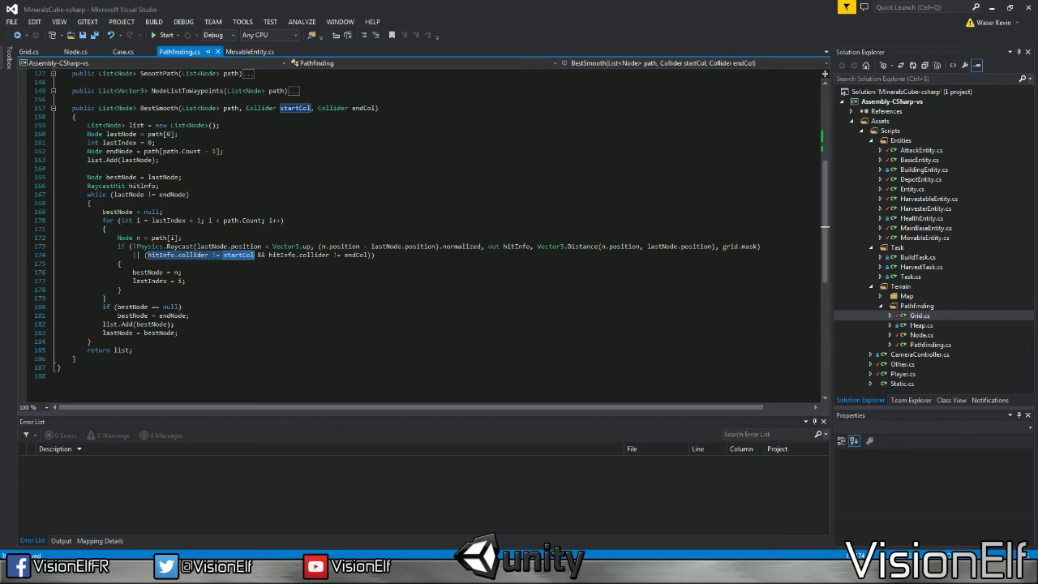
scroll(422, 236, "up", 5)
scroll(422, 235, "down", 3)
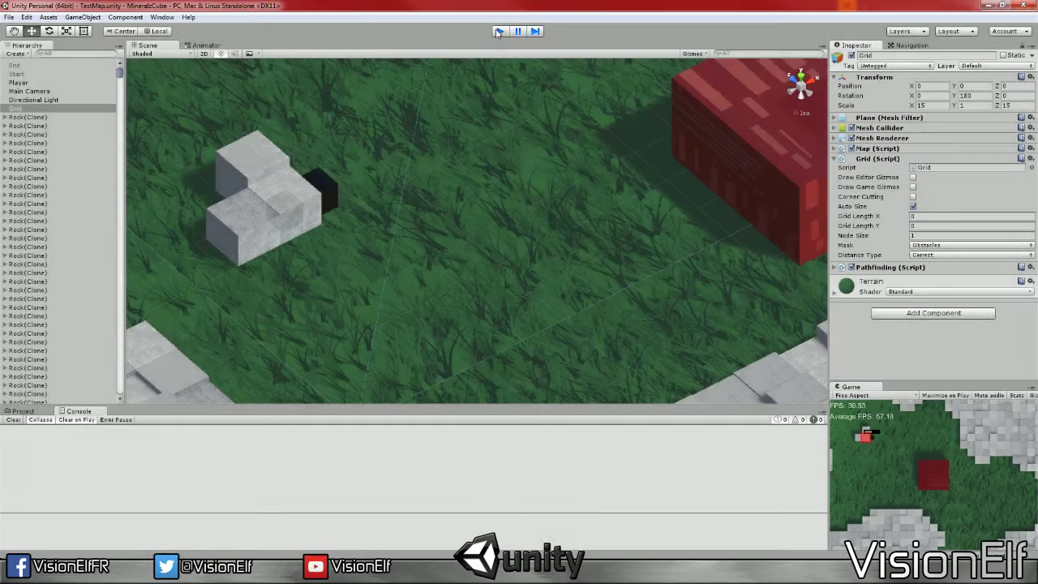
Stop play, set the Prefabs > Buildings > MainBase prefab to the Obstacles layer, and play again.
left_click(498, 31)
left_click(23, 411)
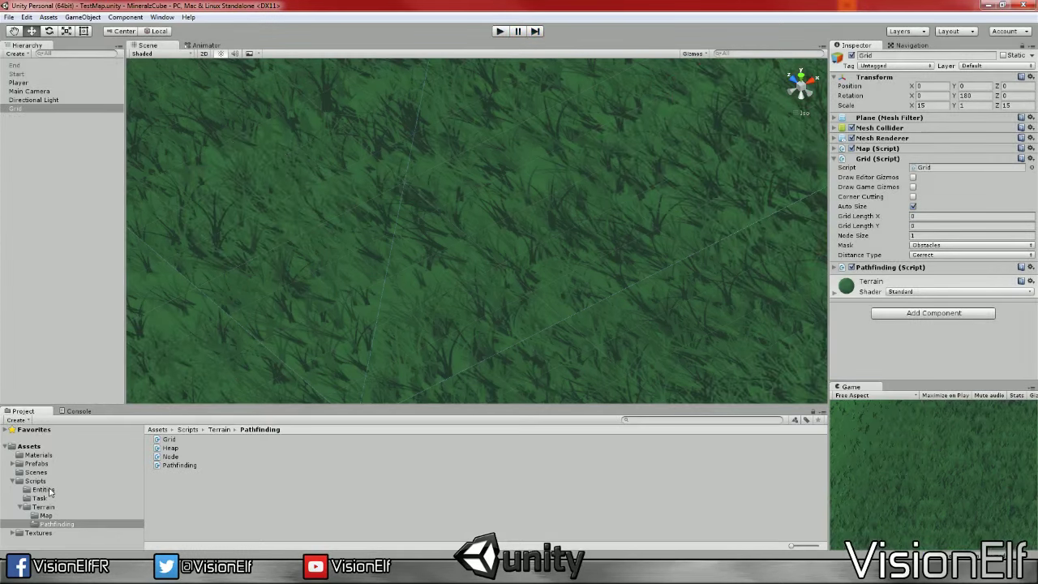
left_click(118, 459)
double_click(176, 438)
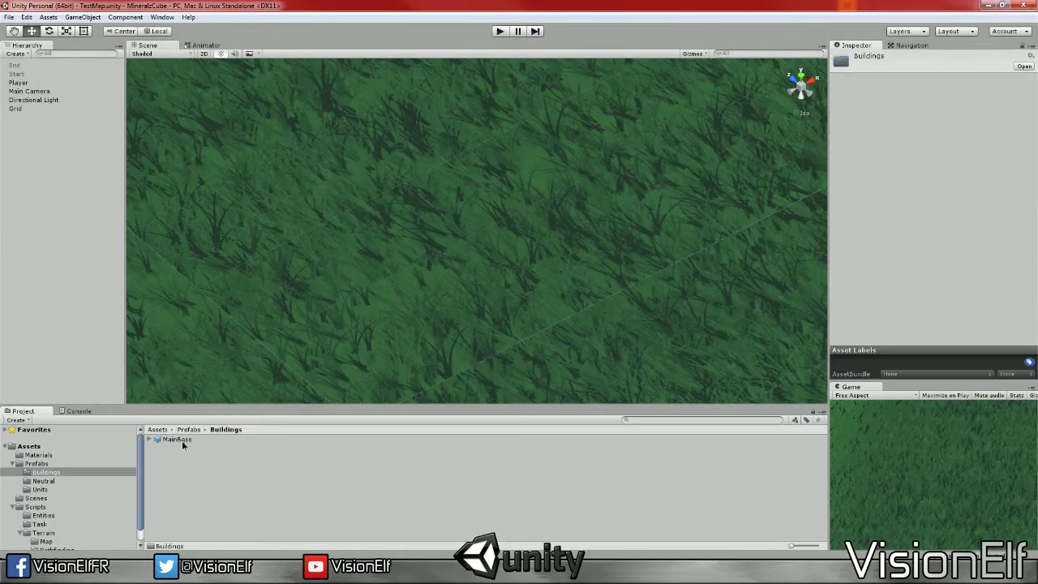
left_click(177, 439)
left_click(971, 66)
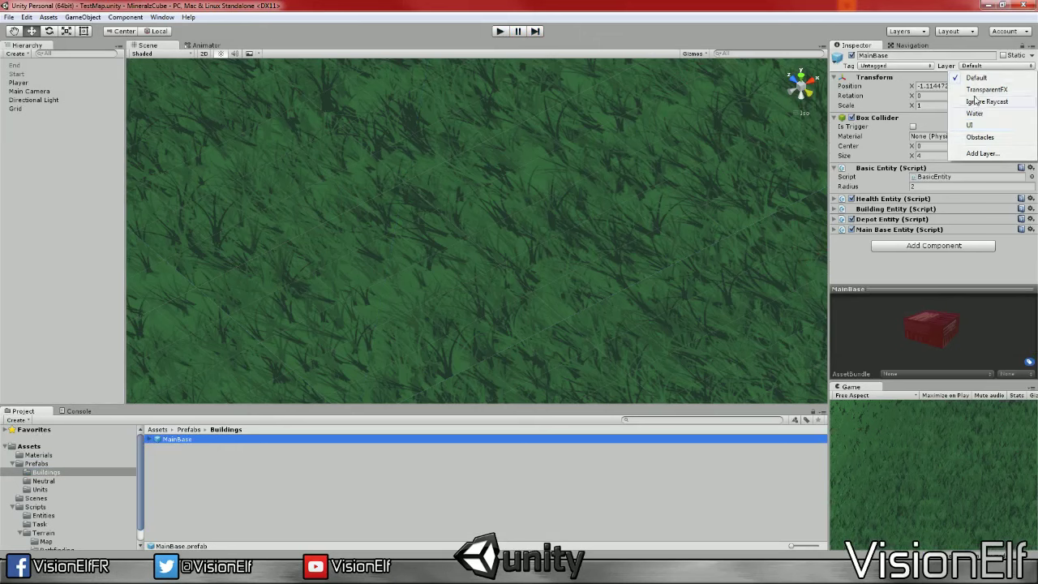
left_click(981, 143)
left_click(588, 307)
left_click(896, 66)
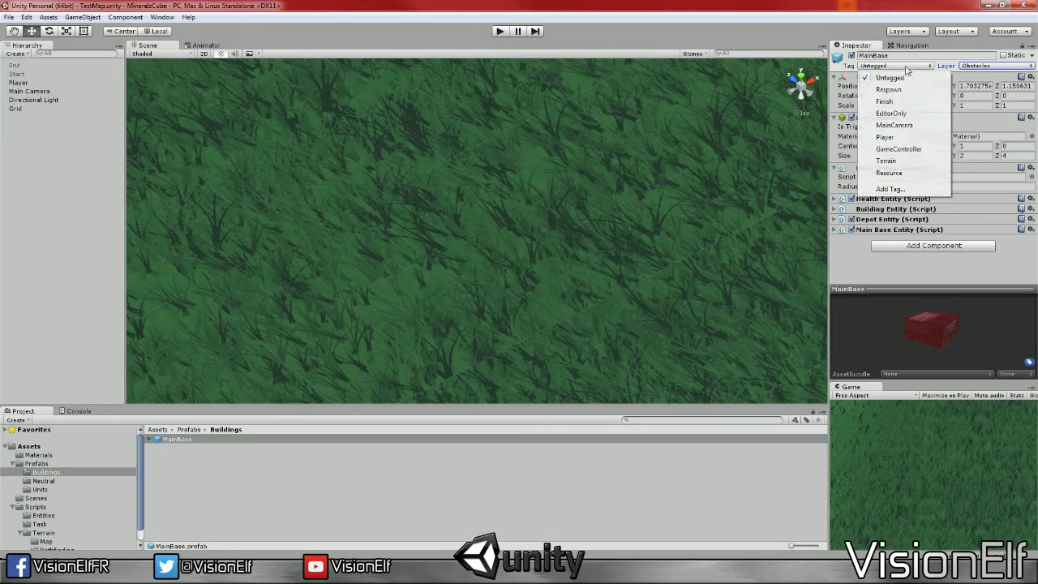
left_click(537, 202)
left_click(499, 31)
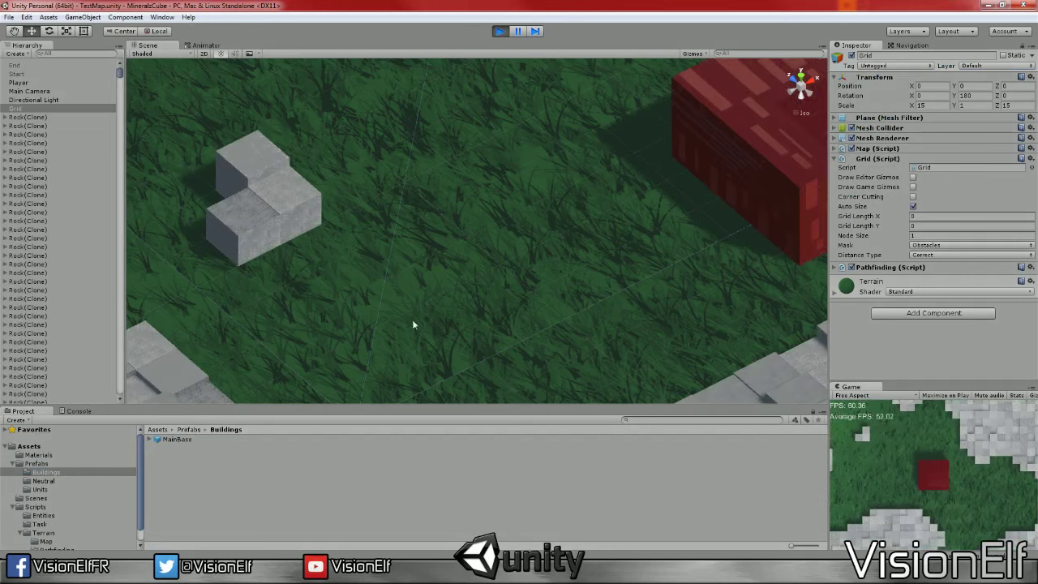
Select a unit and watch its path, stop play, then re-add the line 173 raycast breakpoint.
left_click(867, 437)
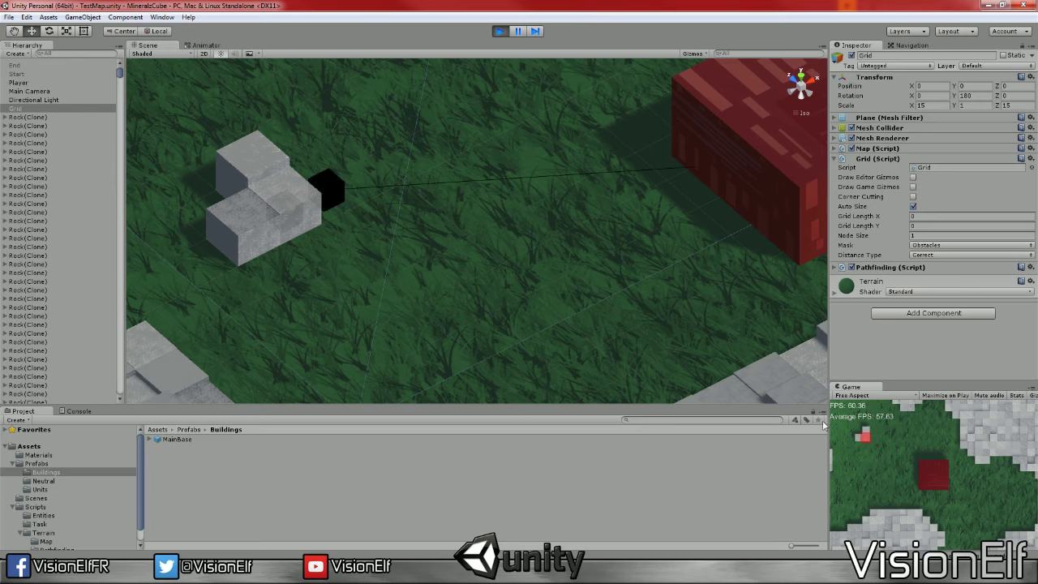
left_click(500, 31)
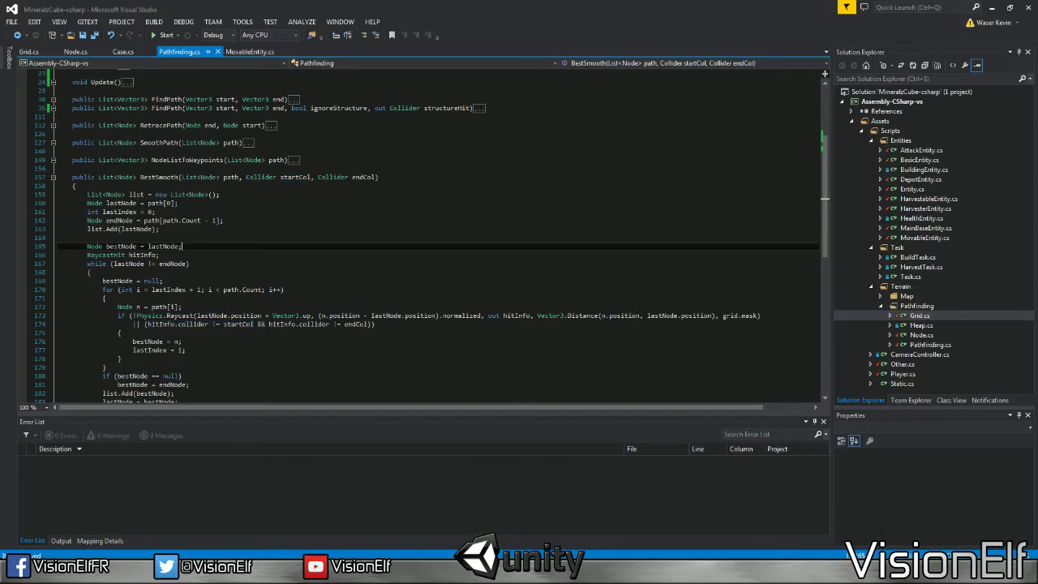
left_click(21, 328)
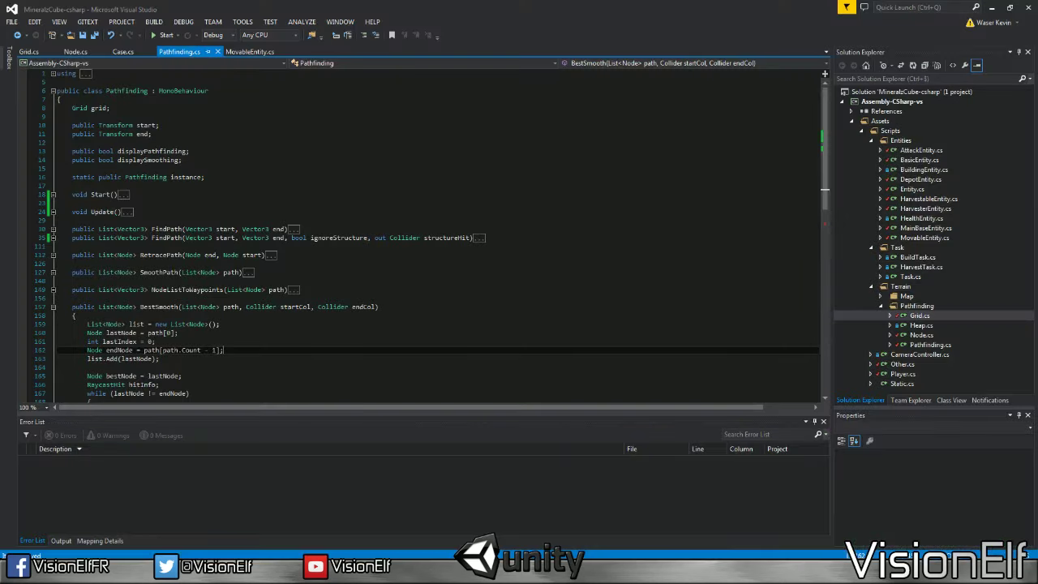
scroll(438, 235, "down", 4)
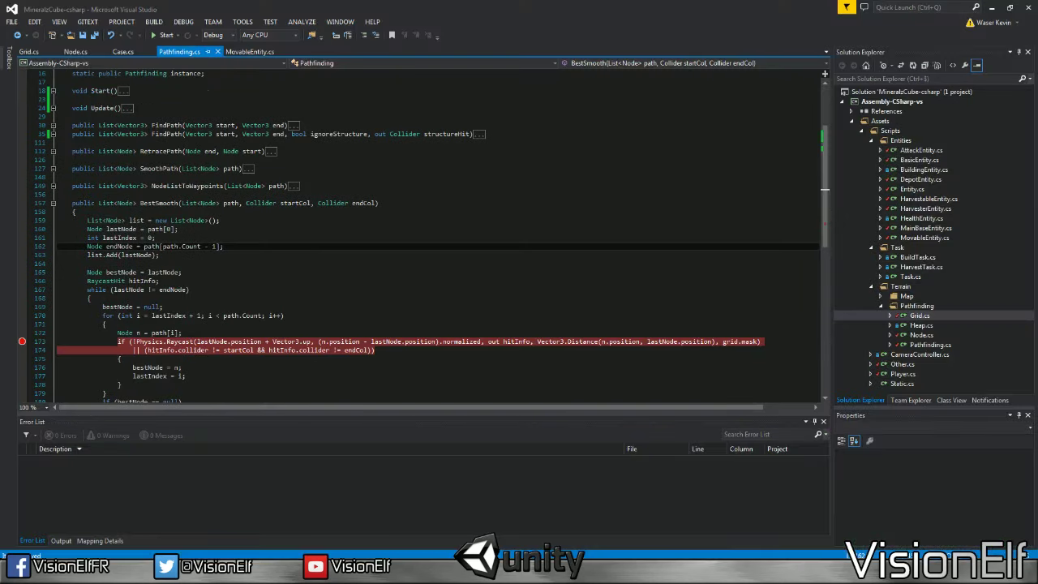
Expand FindPath and select its obstacle-skipping condition on lines 87–89.
left_click(52, 134)
scroll(438, 243, "down", 10)
scroll(438, 243, "down", 8)
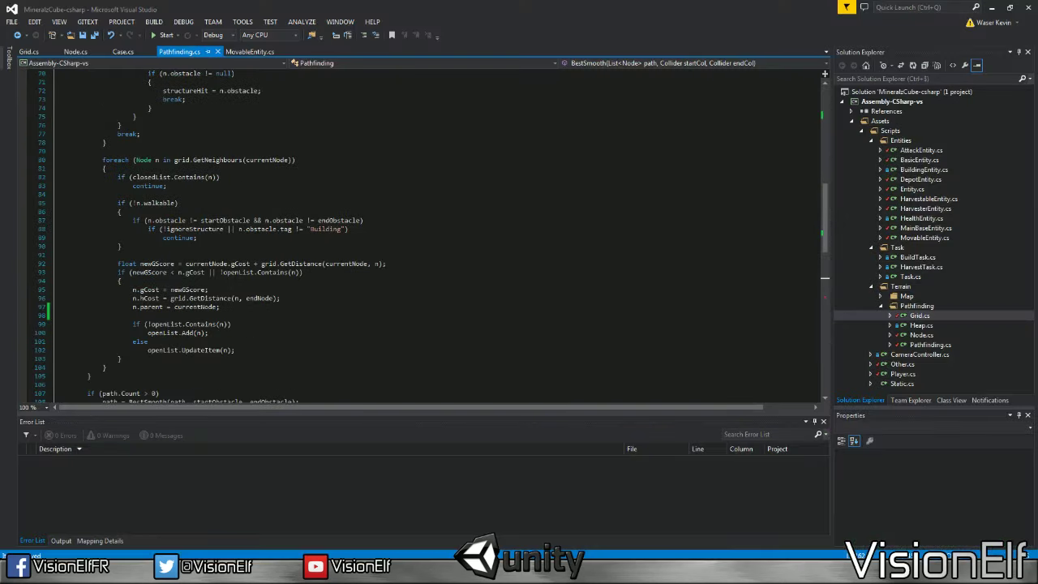
left_click(349, 228)
left_click_drag(133, 219, 197, 237)
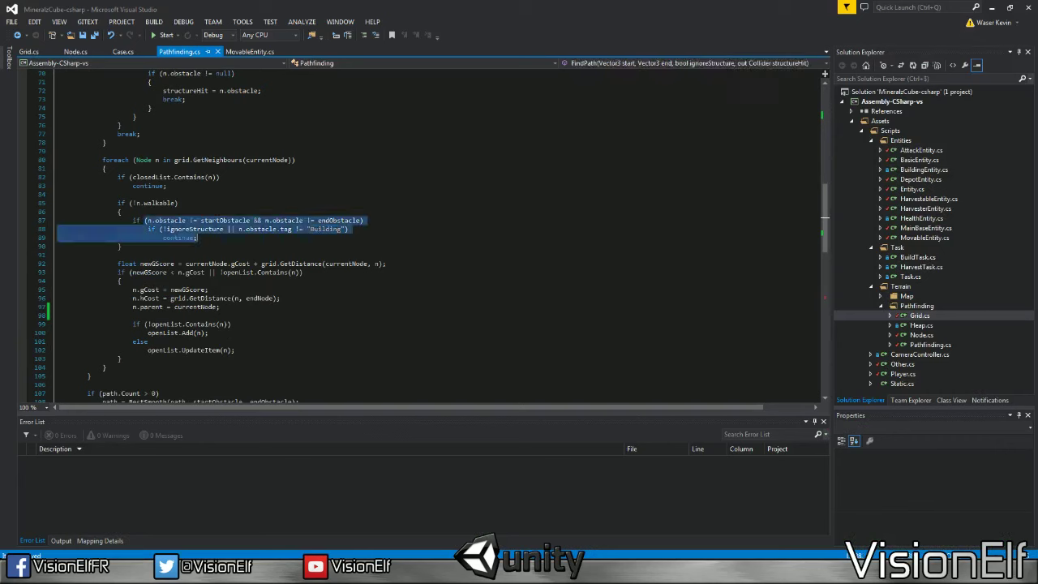
left_click(122, 255)
mouse_move(292, 264)
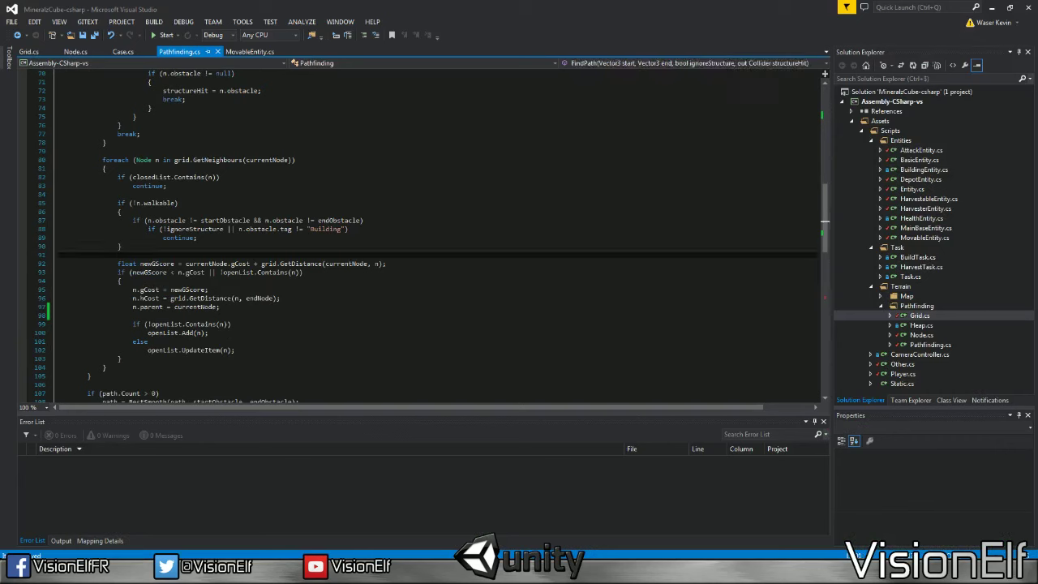
left_click_drag(120, 193, 118, 246)
Collapse the FindPath body again and scroll down to BestSmooth.
scroll(438, 235, "up", 6)
scroll(438, 235, "up", 8)
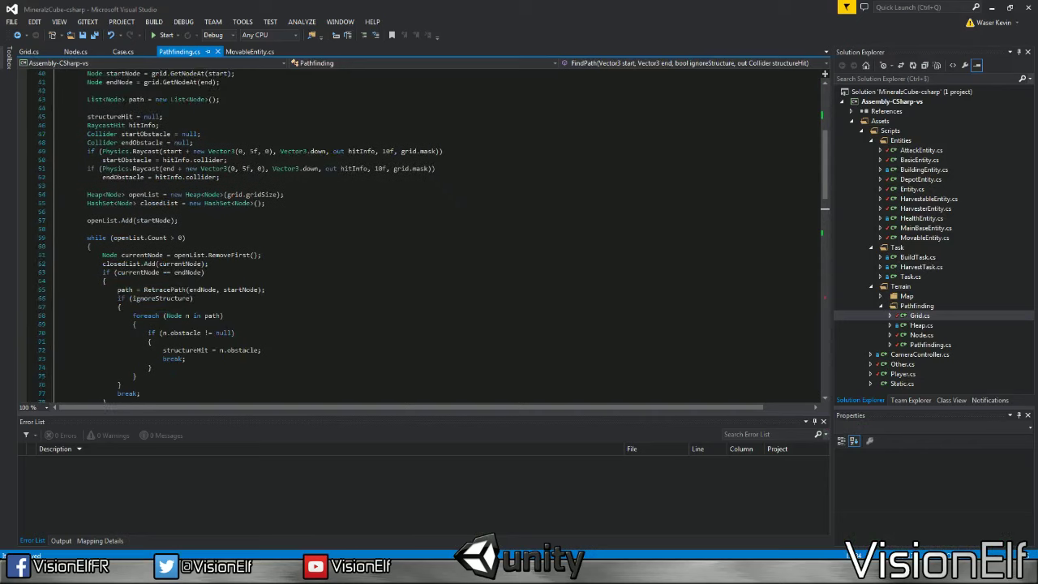
scroll(438, 236, "up", 4)
left_click(53, 134)
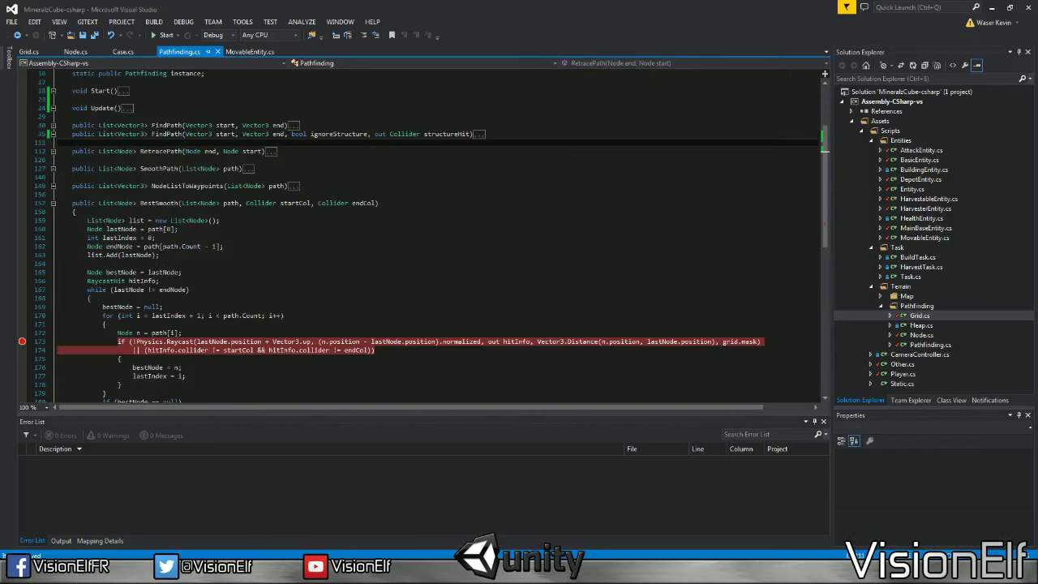
scroll(438, 235, "down", 3)
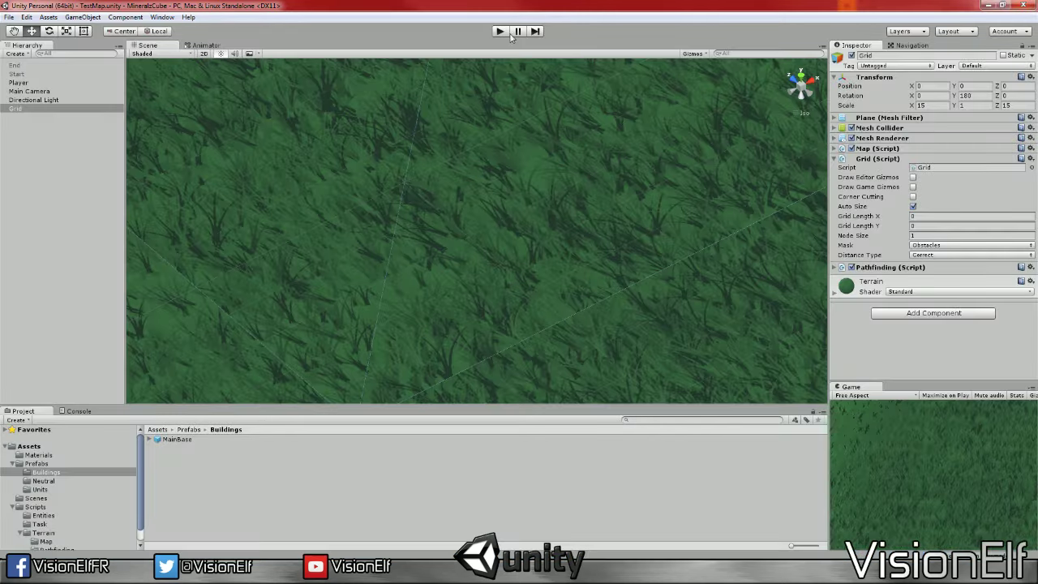
Test-run and stop the game, attach the Unity debugger to the editor instance, then play again.
left_click(502, 31)
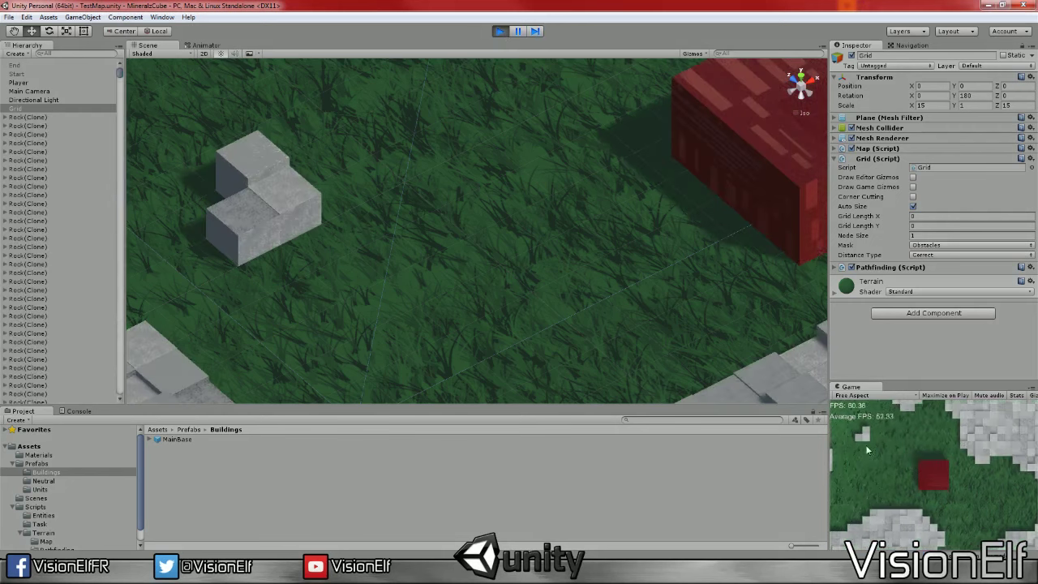
left_click(502, 32)
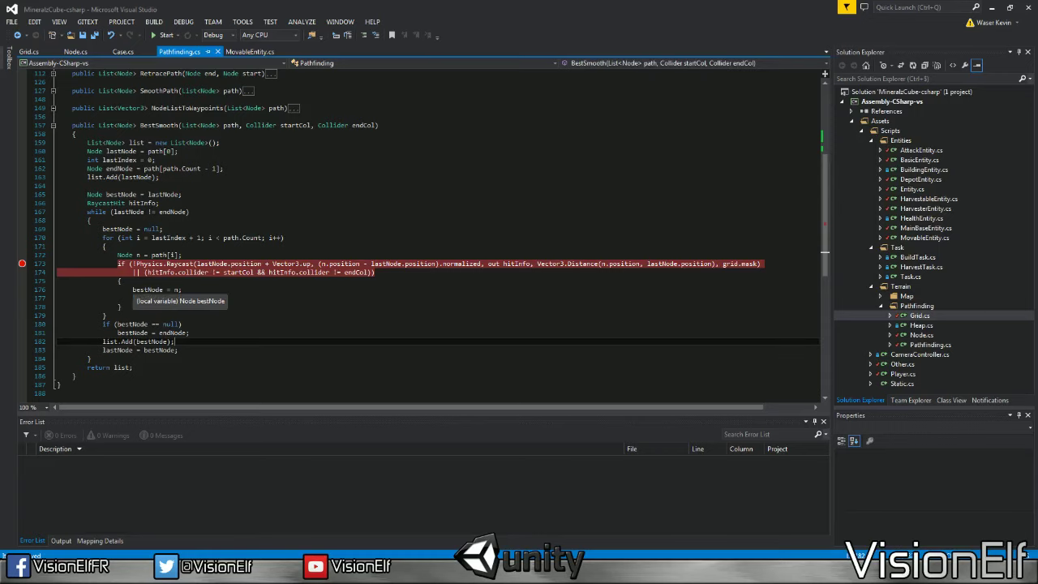
left_click(183, 22)
left_click(231, 93)
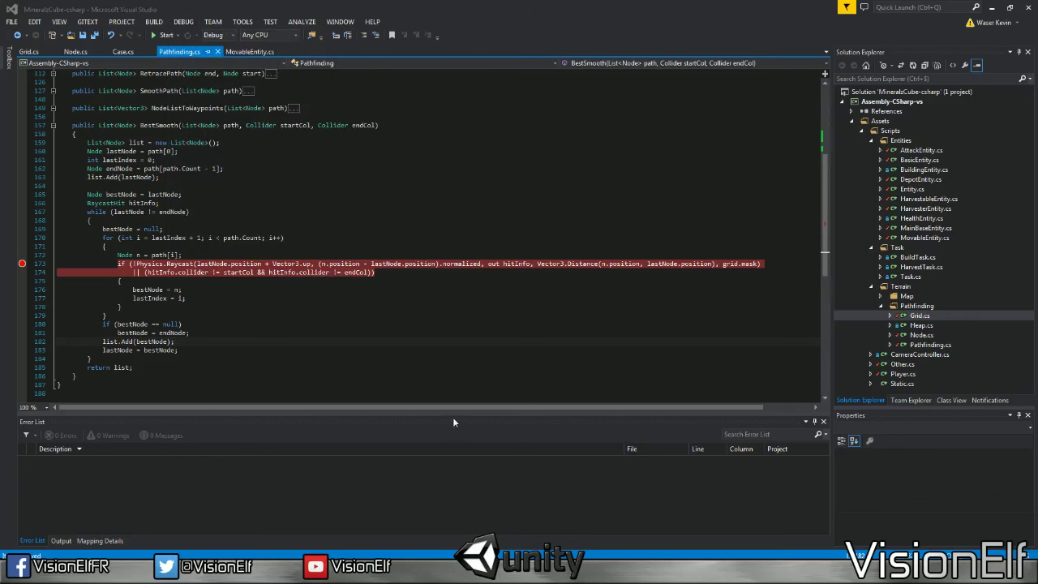
left_click(472, 245)
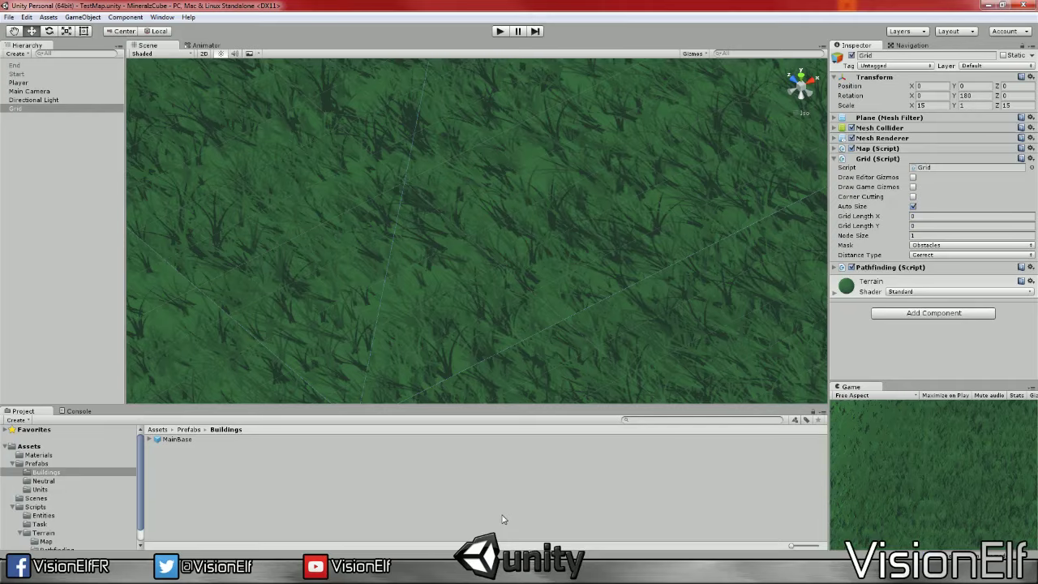
left_click(500, 31)
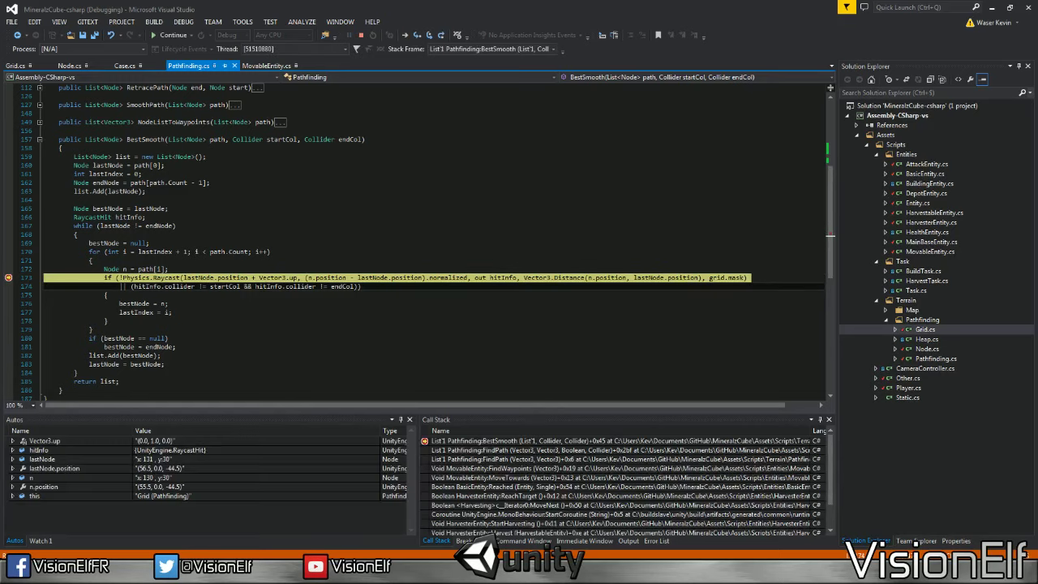
At the breakpoint, check the data tips for startCol, path and hitInfo.collider.
left_click(176, 225)
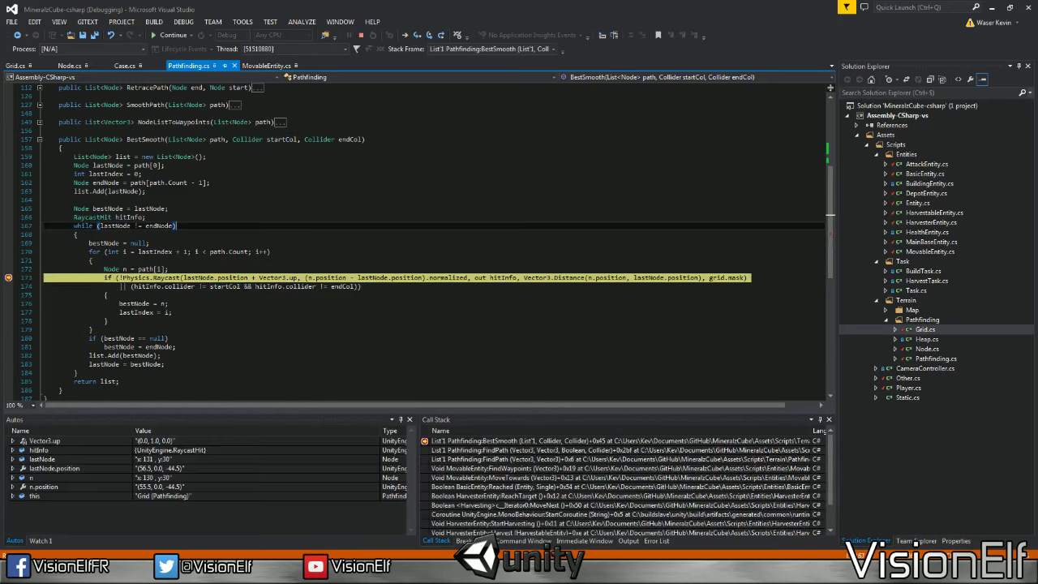
mouse_move(284, 140)
mouse_move(344, 140)
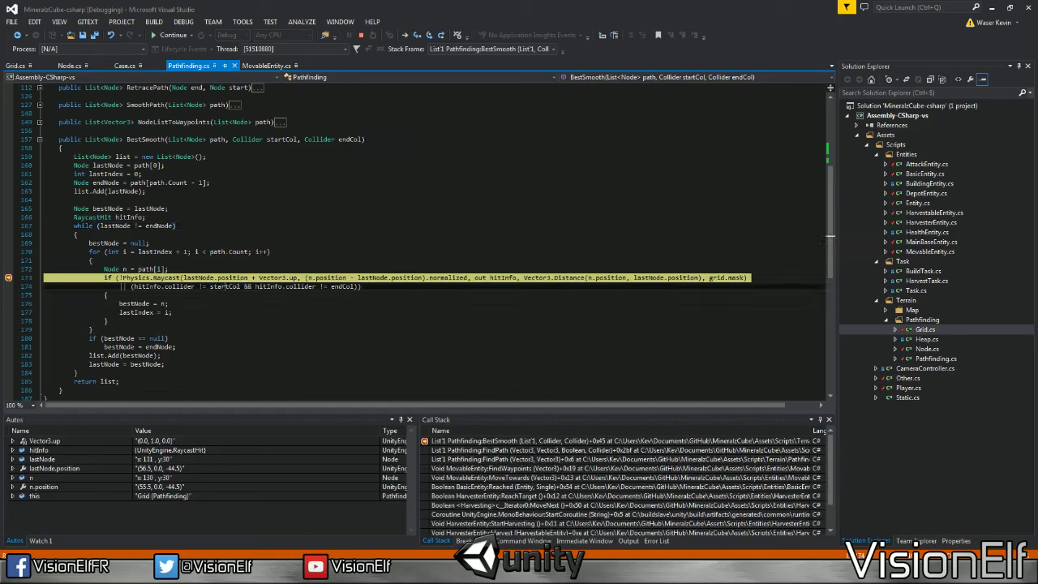
left_click(345, 295)
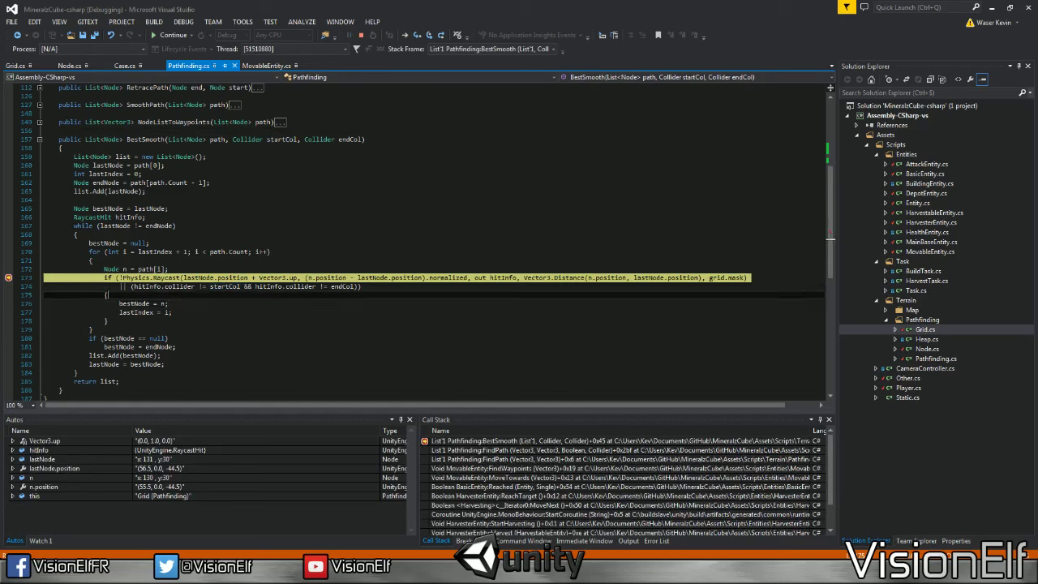
mouse_move(470, 572)
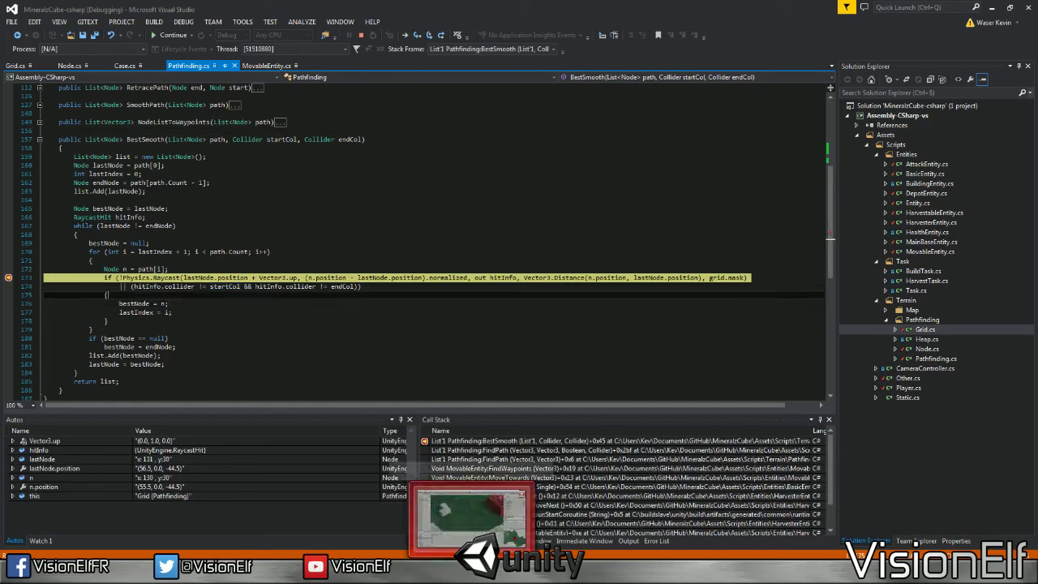
scroll(430, 244, "down", 2)
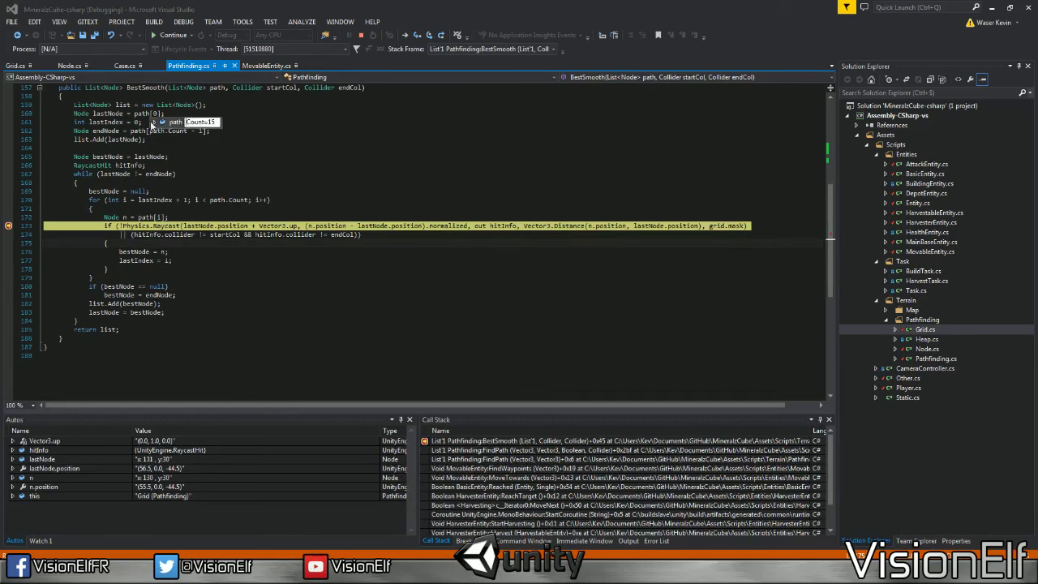
mouse_move(153, 125)
left_click(154, 182)
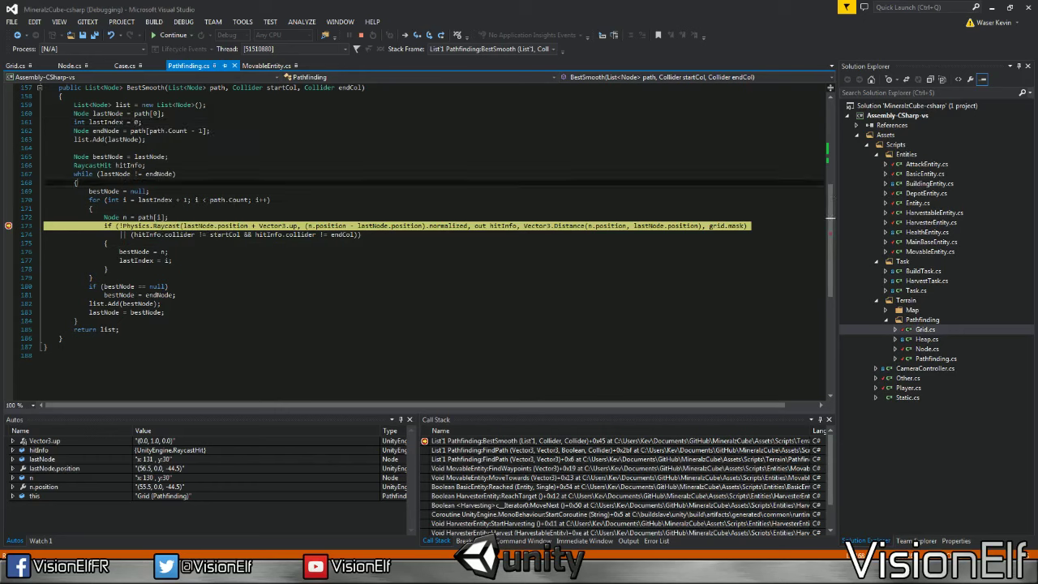
mouse_move(158, 200)
mouse_move(135, 230)
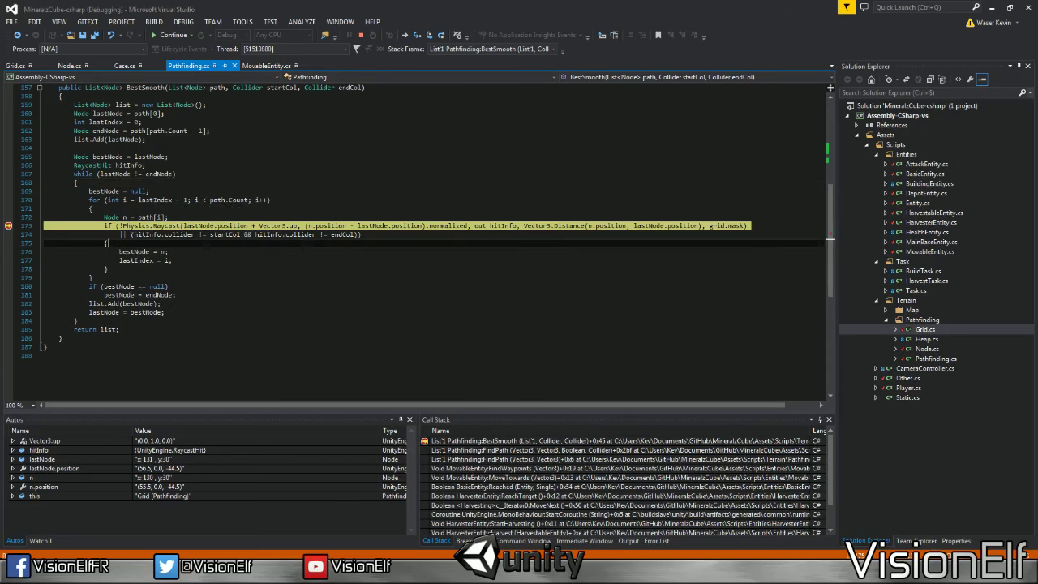
mouse_move(173, 235)
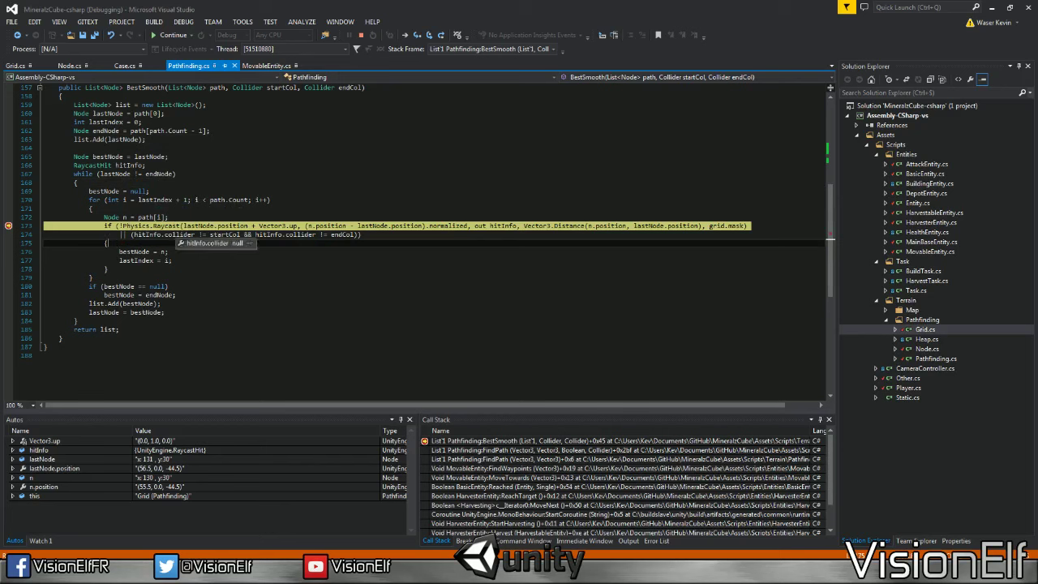
left_click(107, 268)
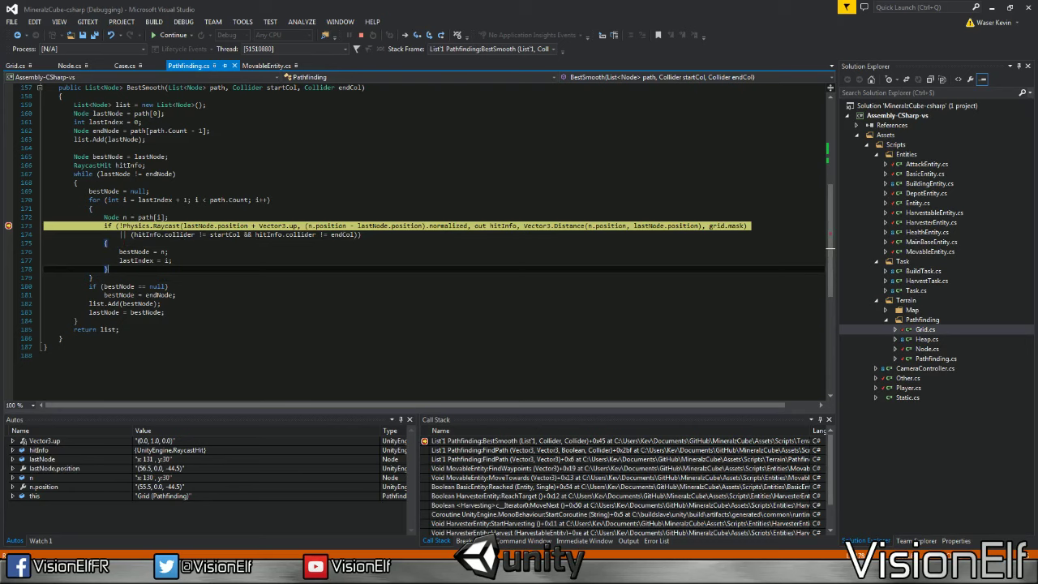
Step into Node.position's getter and back, review lines 173–174, then stop debugging.
key("F11")
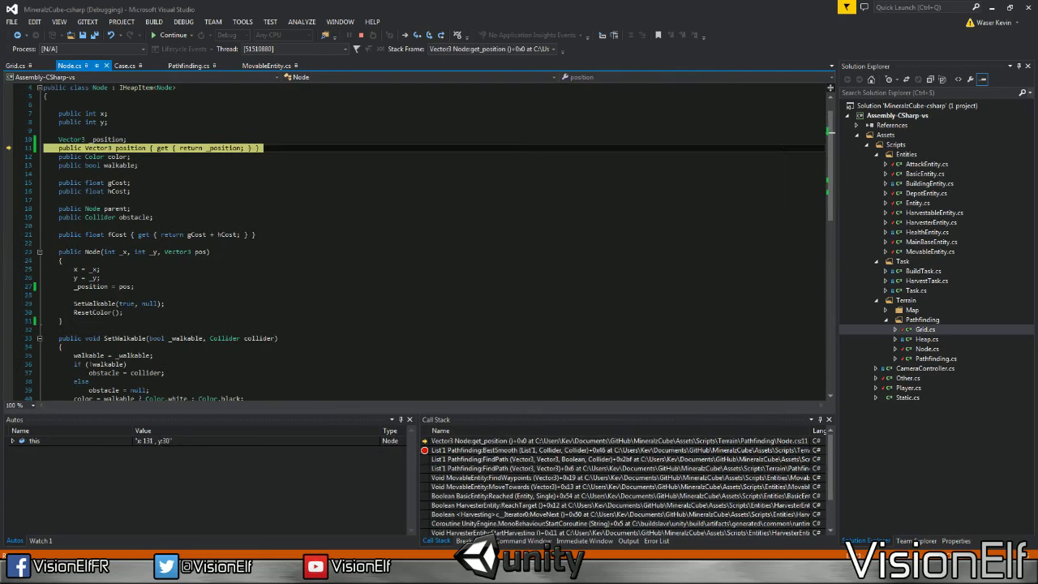
key("F11")
key("F11")
key("F10")
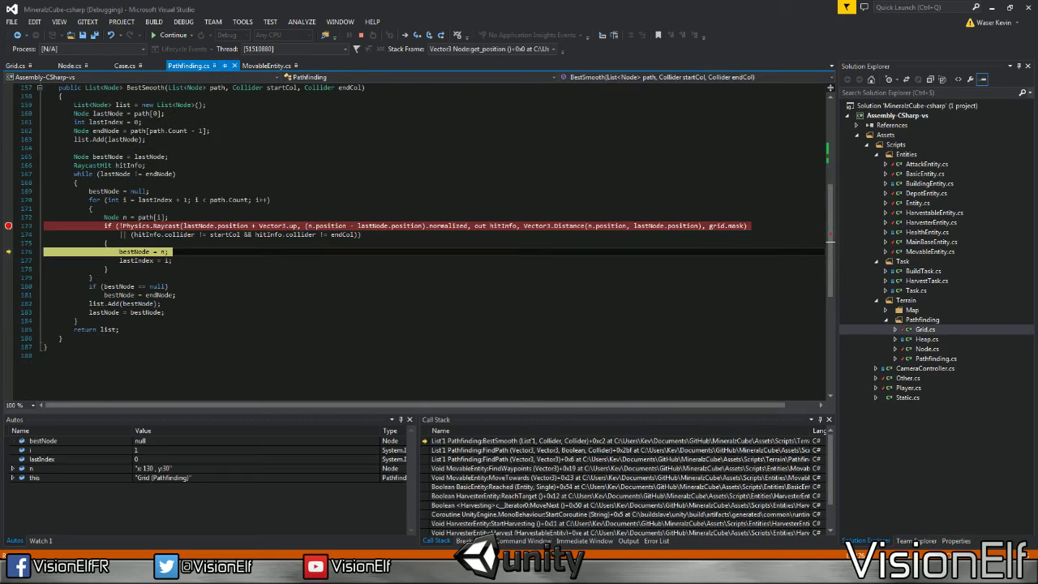
left_click(335, 226)
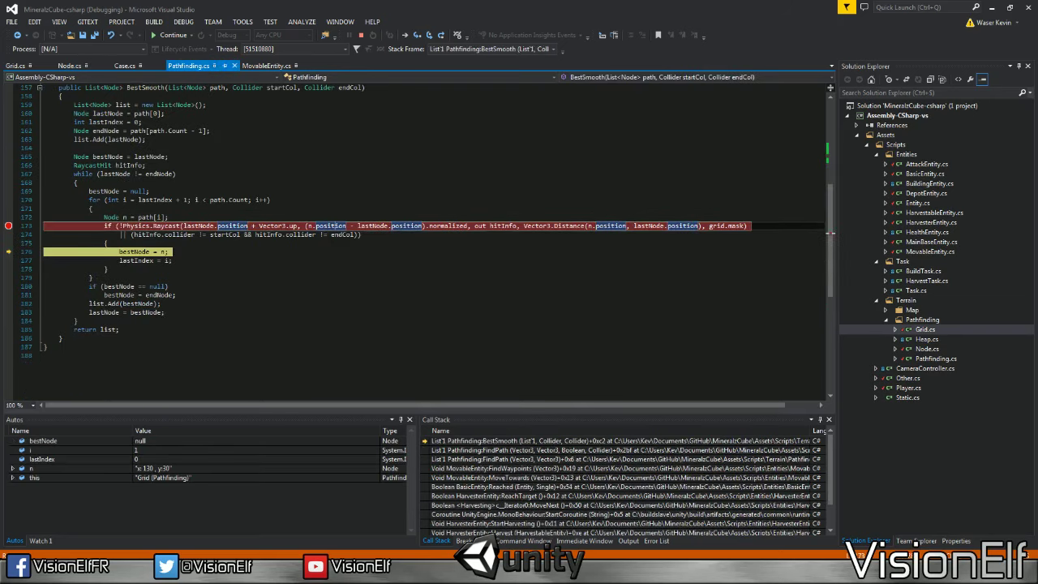
left_click(162, 252)
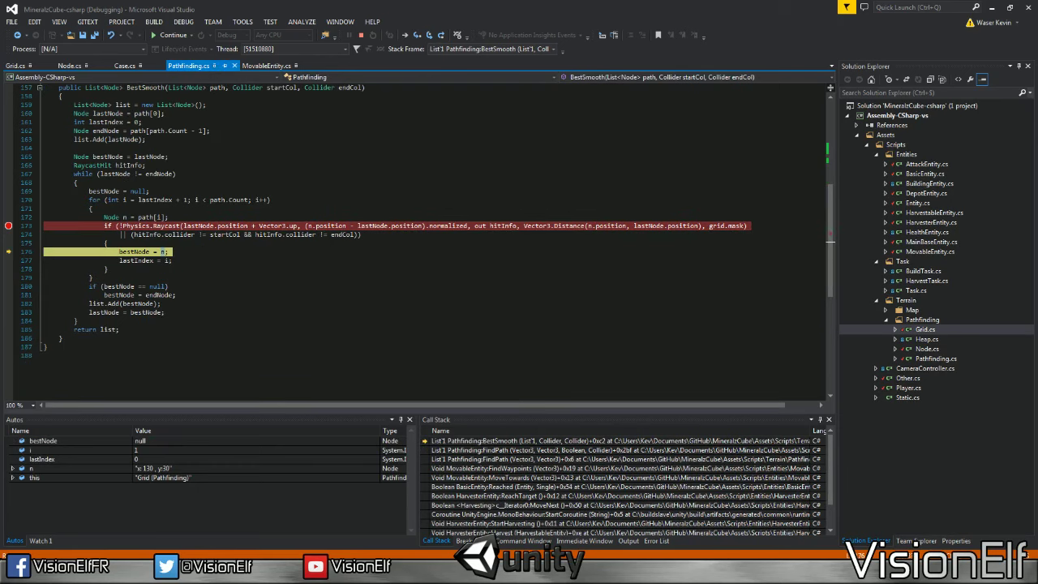
mouse_move(121, 226)
left_mouse_down()
mouse_move(168, 218)
mouse_move(124, 234)
left_mouse_up()
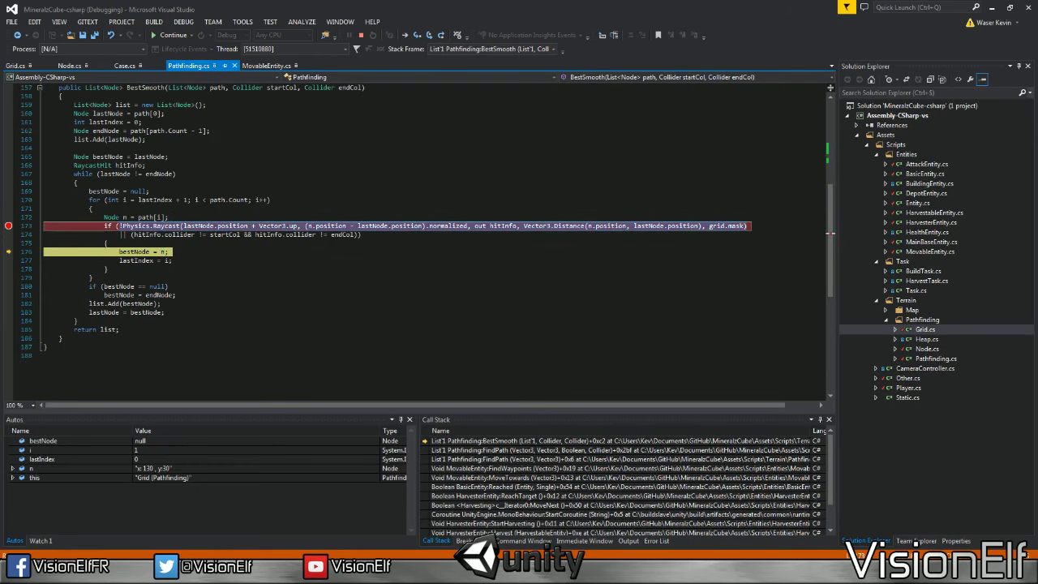
left_click(106, 268)
left_click(172, 260)
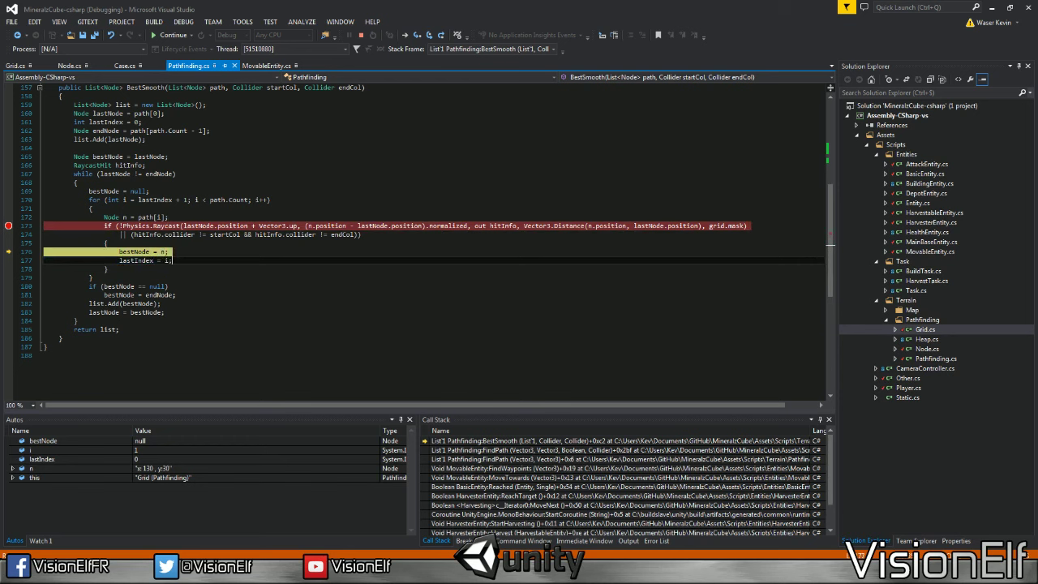
left_click(341, 234)
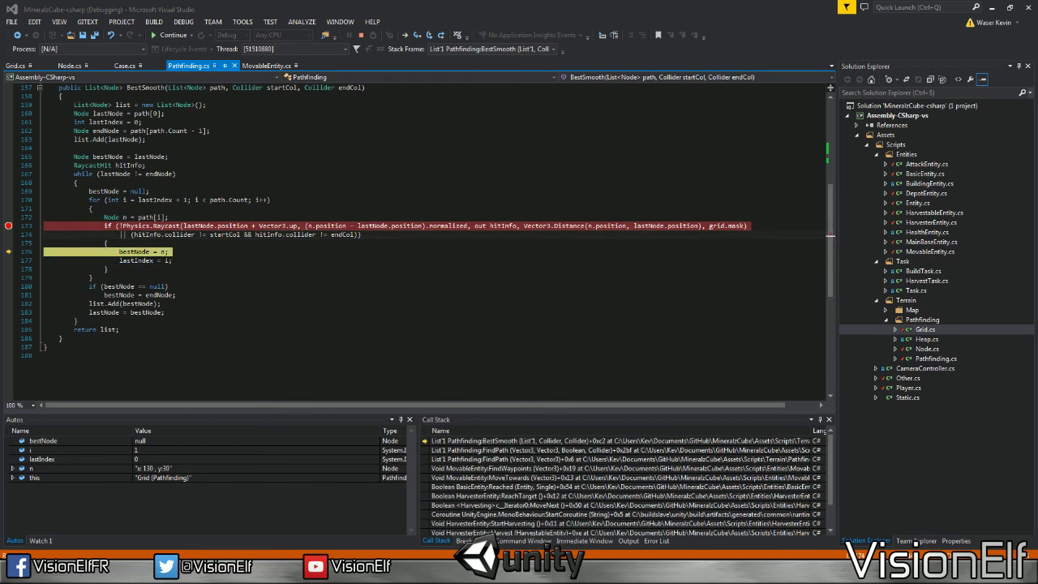
left_click(361, 35)
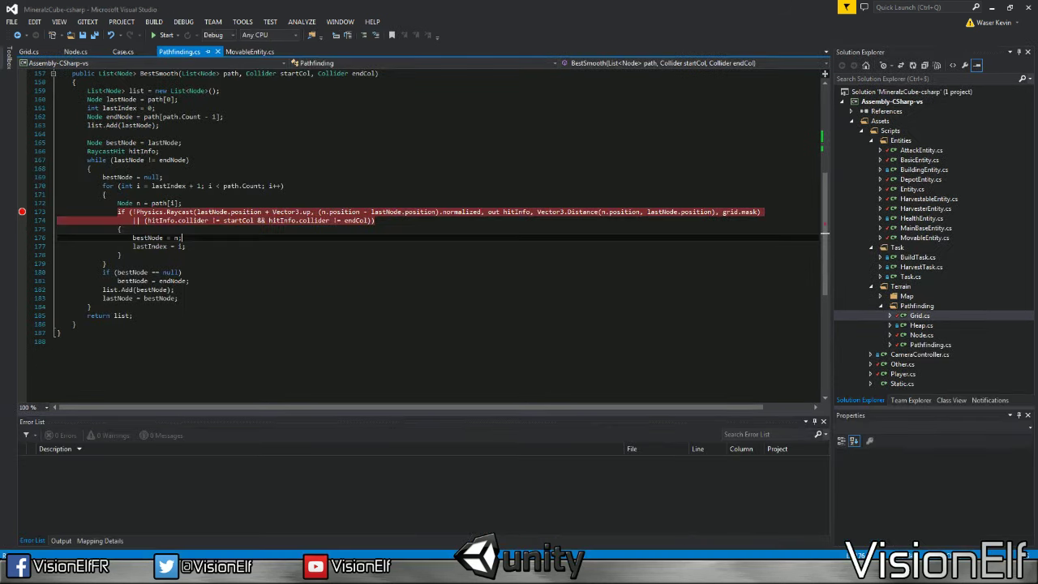
Remove the breakpoints on lines 172 and 173 of Pathfinding.cs.
left_click(22, 202)
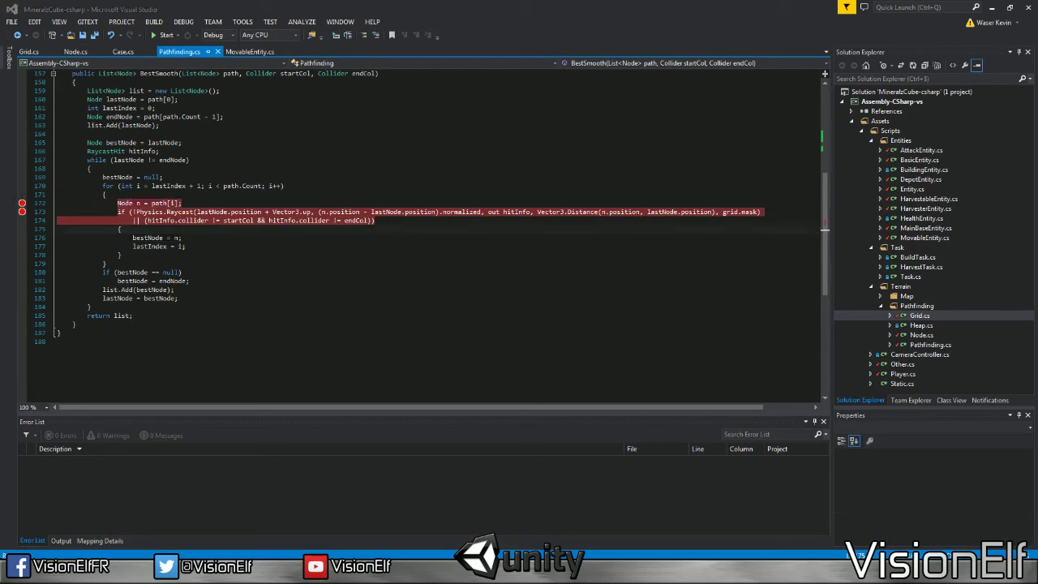
left_click(22, 212)
left_click(22, 203)
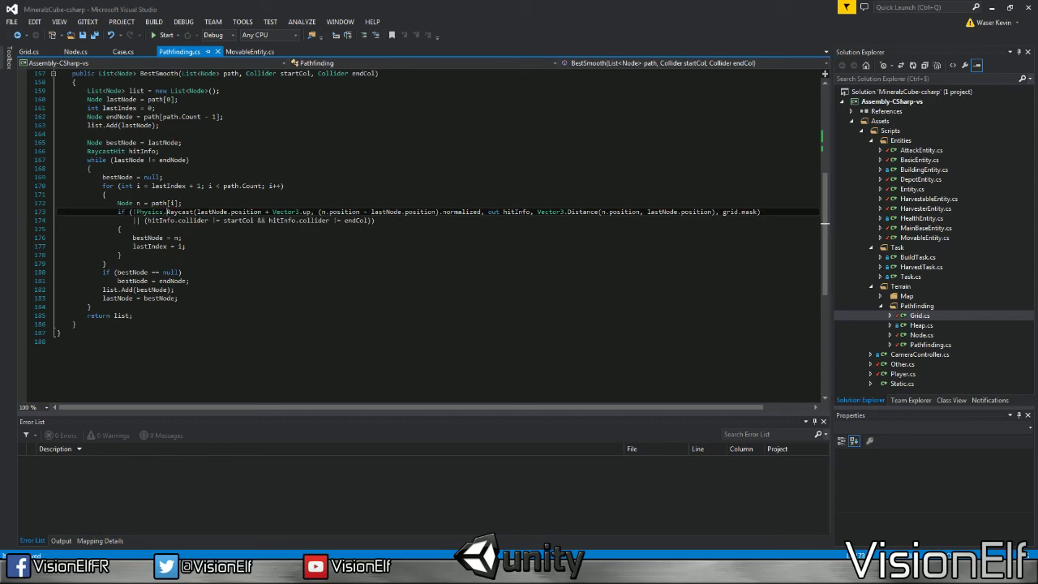
On line 174, change the startCol test to == and the && to ||, then save Pathfinding.cs.
key("Down")
left_click(214, 220)
key("BackSpace")
type("=")
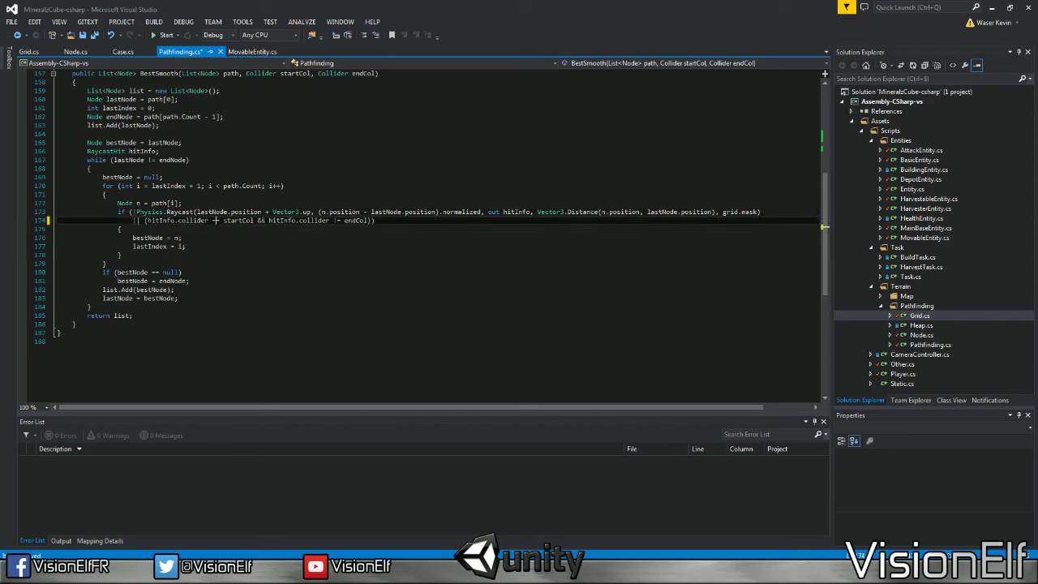
double_click(262, 219)
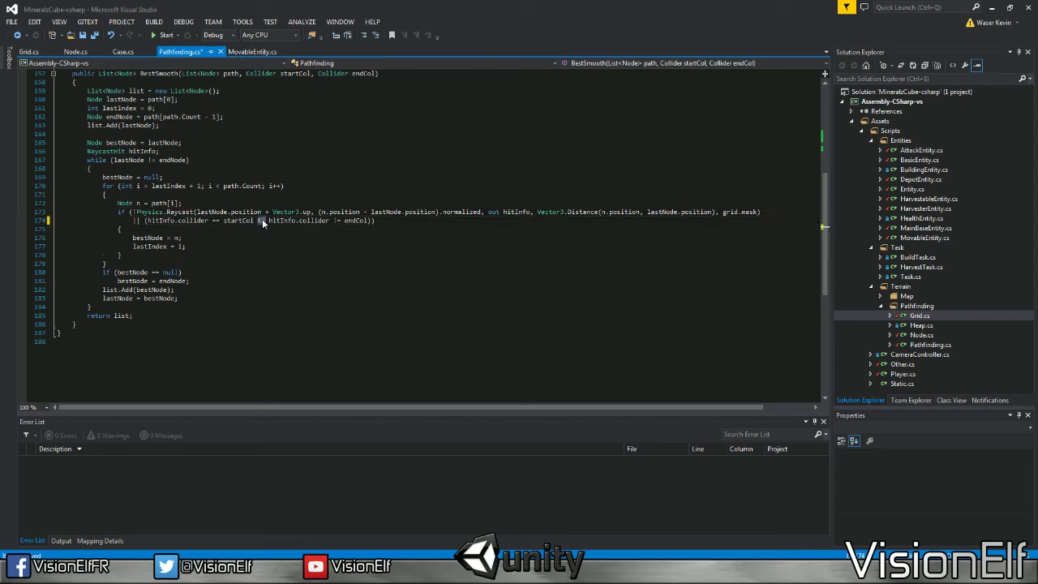
type("||")
key("BackSpace")
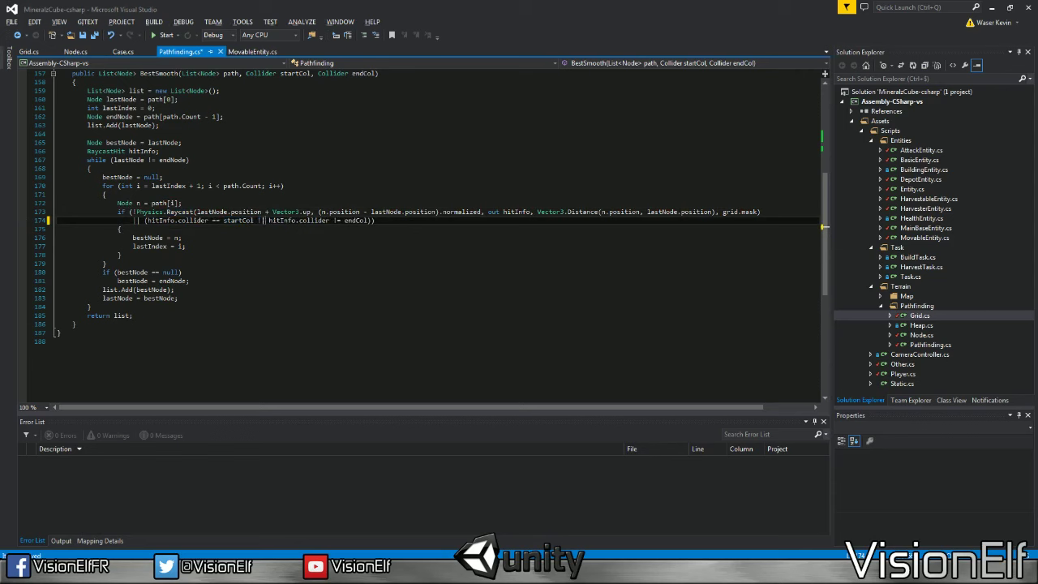
type("|")
key("ctrl+s")
key("alt+Tab")
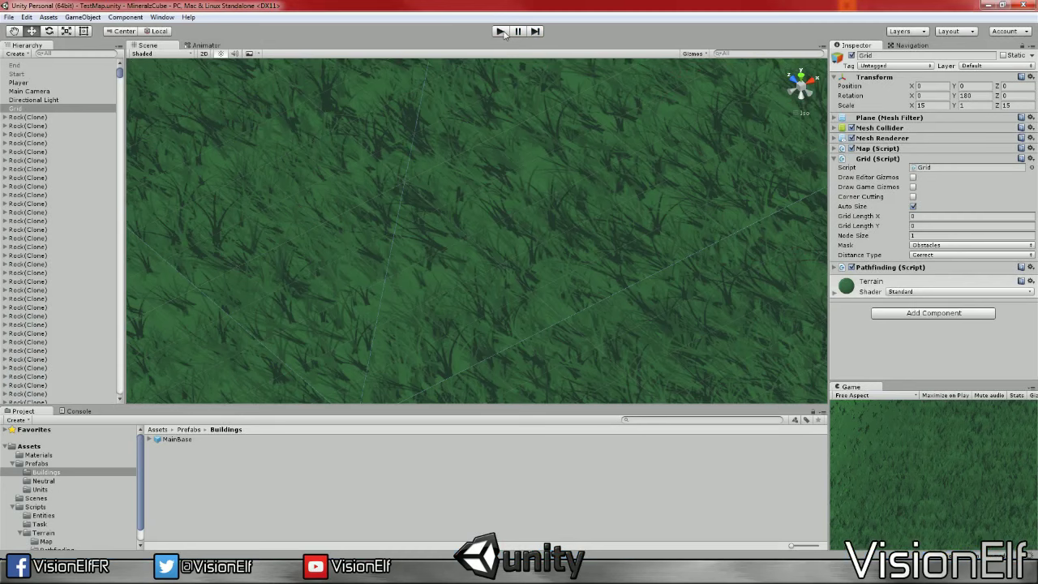
Run the game, send the worker toward a spot near the red base, and follow it in an enlarged Game view.
left_click(502, 31)
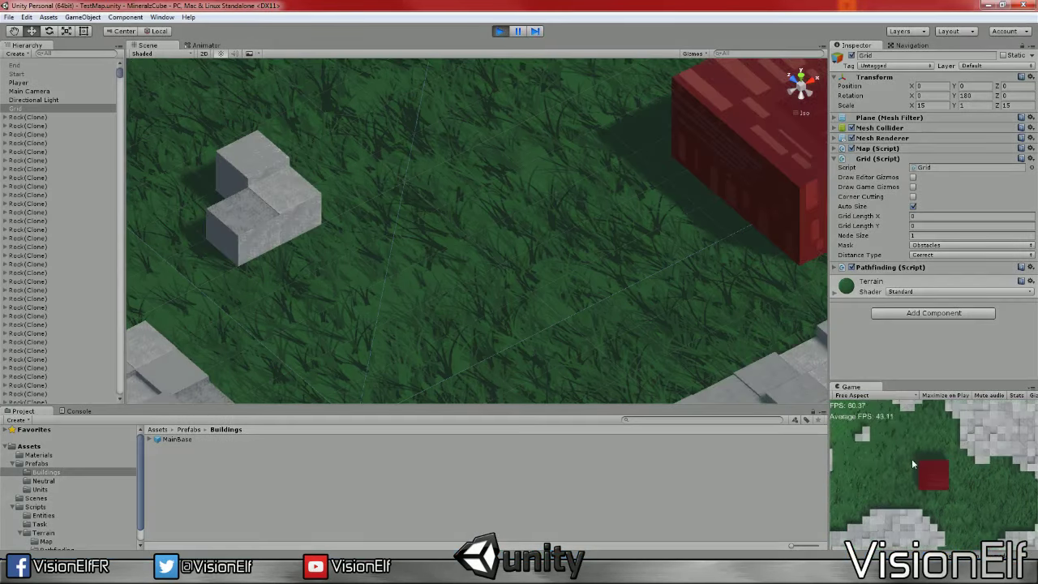
left_click(864, 440)
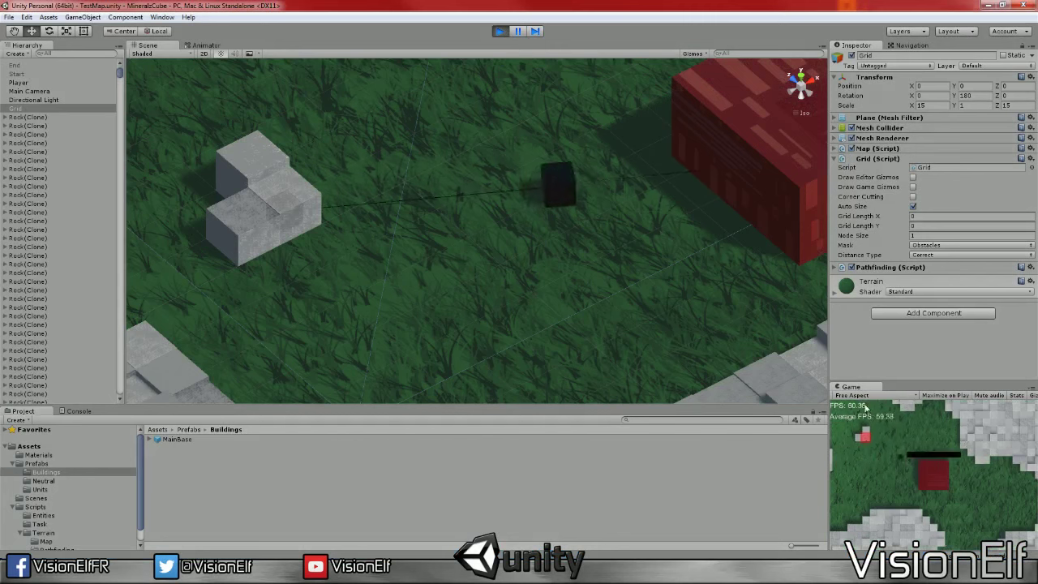
left_click_drag(850, 387, 298, 53)
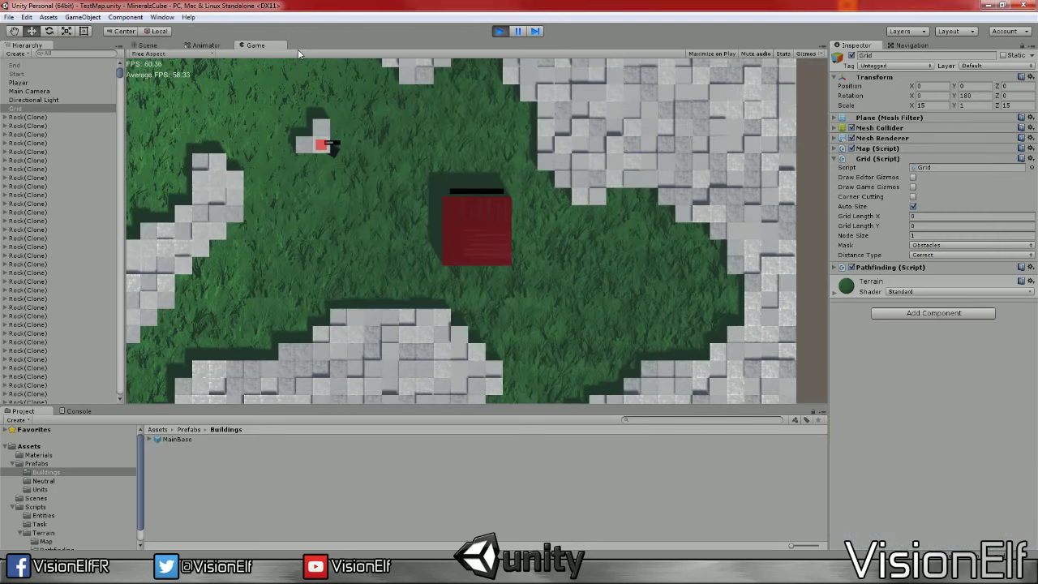
key("w")
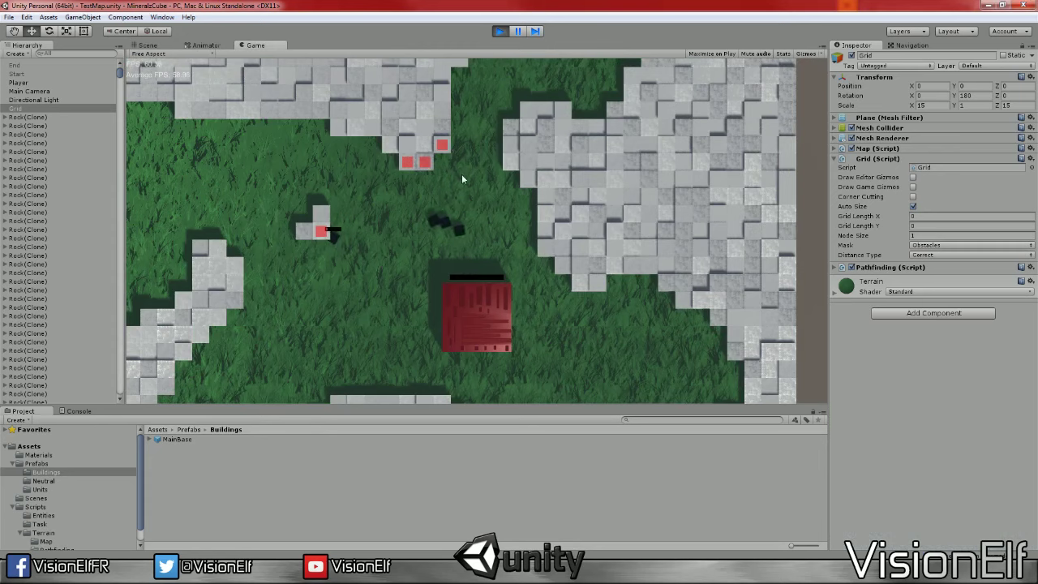
key("w")
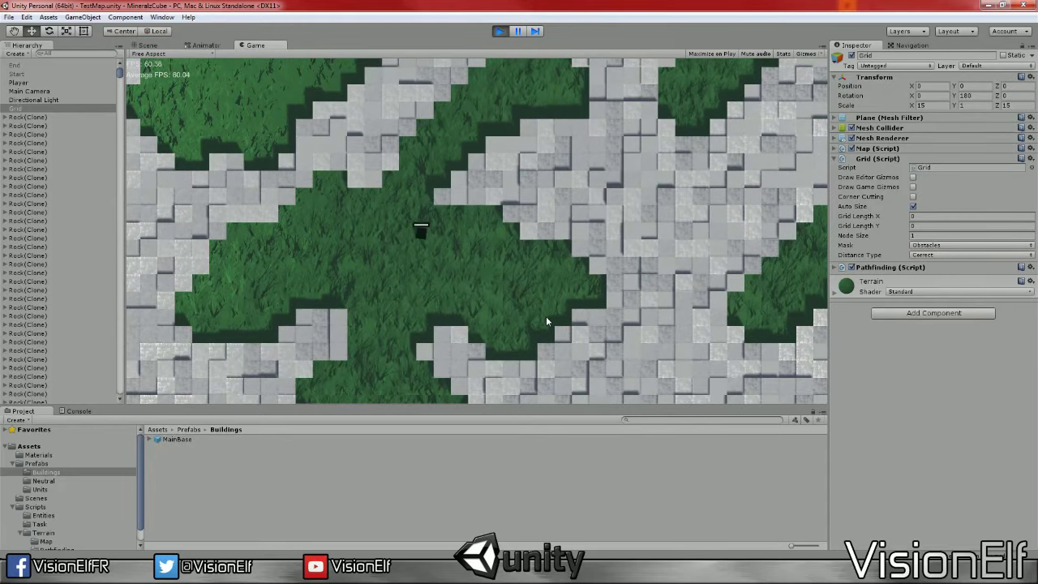
In the Scene view, pan, orbit and zoom out to trace the unit's path gizmo around the rock clusters.
left_click(148, 45)
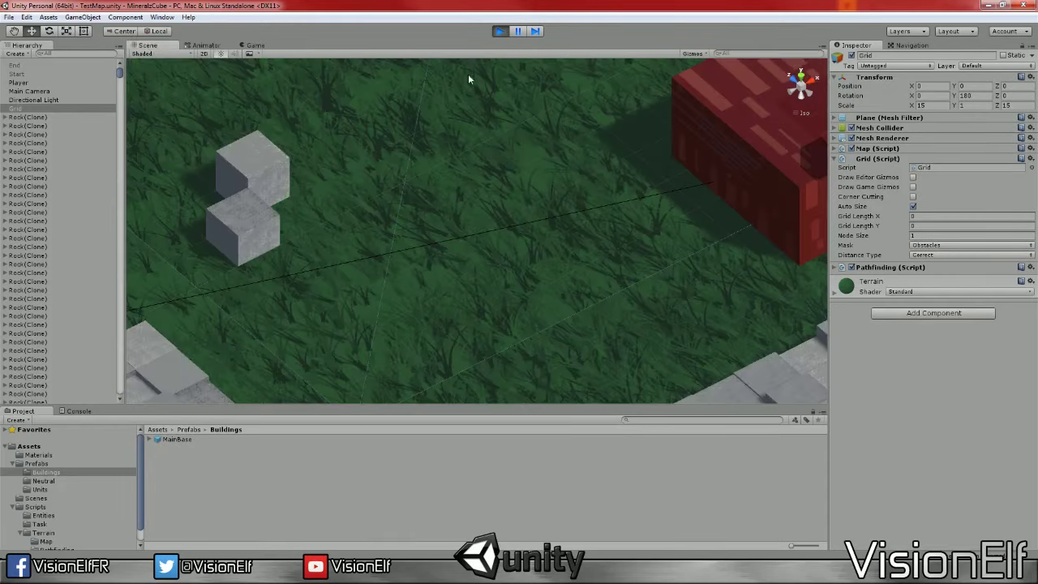
scroll(504, 252, "down", 3)
scroll(506, 247, "down", 3)
scroll(445, 259, "down", 3)
middle_click_drag(445, 260, 637, 297)
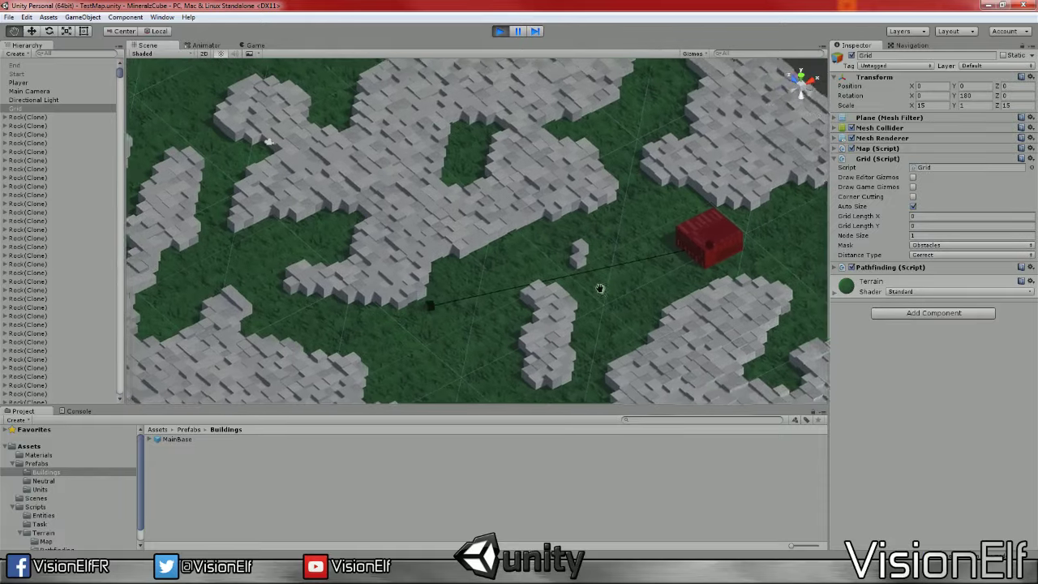
mouse_move(526, 202)
middle_mouse_down()
mouse_move(528, 248)
mouse_move(547, 216)
middle_mouse_up()
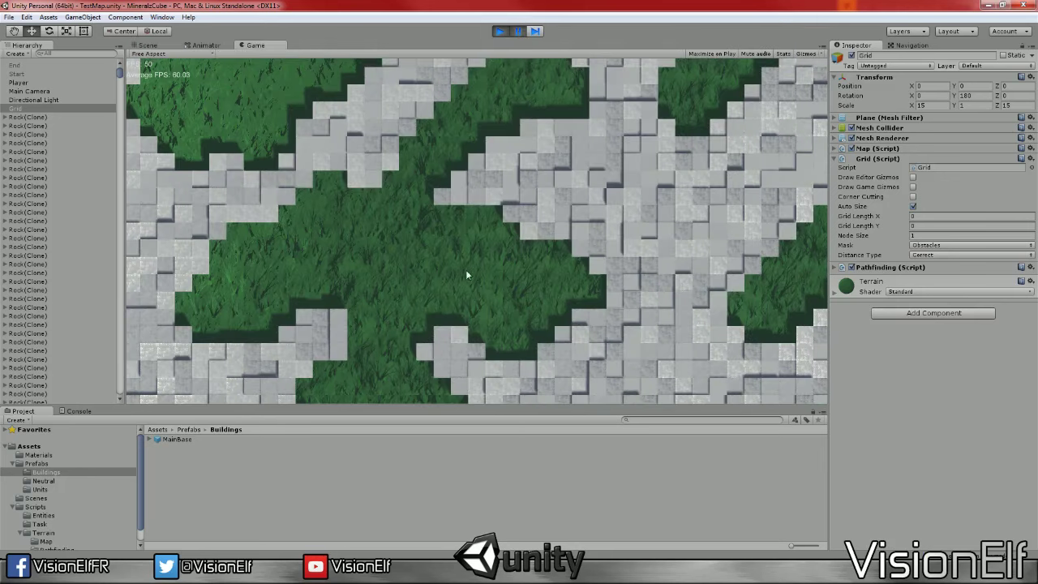
left_click(148, 44)
mouse_move(510, 203)
left_mouse_down("alt")
mouse_move(447, 316)
mouse_move(501, 280)
left_mouse_up("alt")
mouse_move(376, 174)
left_mouse_down("alt")
mouse_move(459, 103)
mouse_move(411, 254)
left_mouse_up("alt")
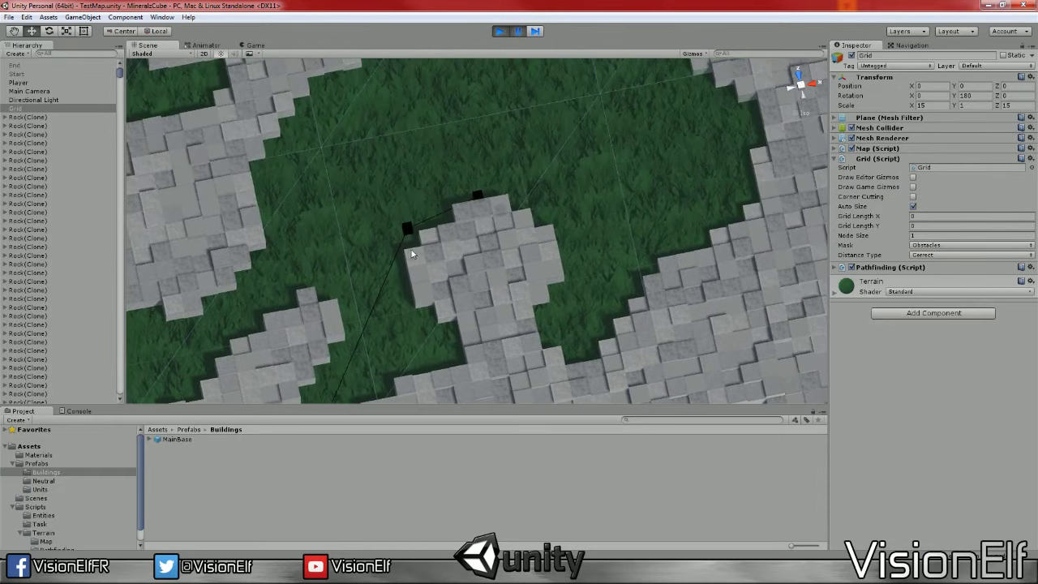
middle_click_drag(434, 227, 378, 108)
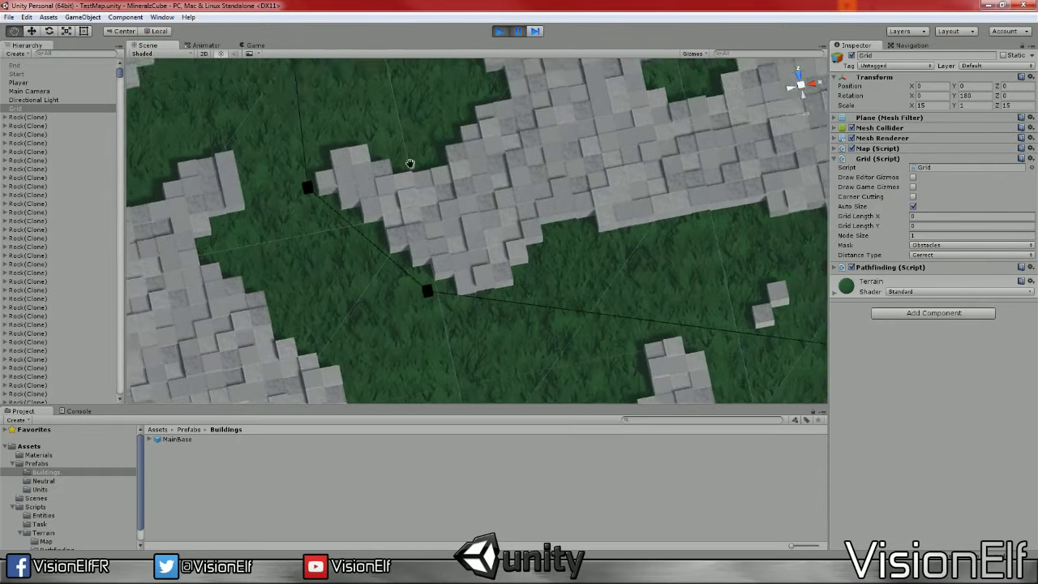
scroll(438, 234, "down", 5)
mouse_move(438, 234)
left_mouse_down("alt")
mouse_move(581, 324)
mouse_move(534, 193)
left_mouse_up("alt")
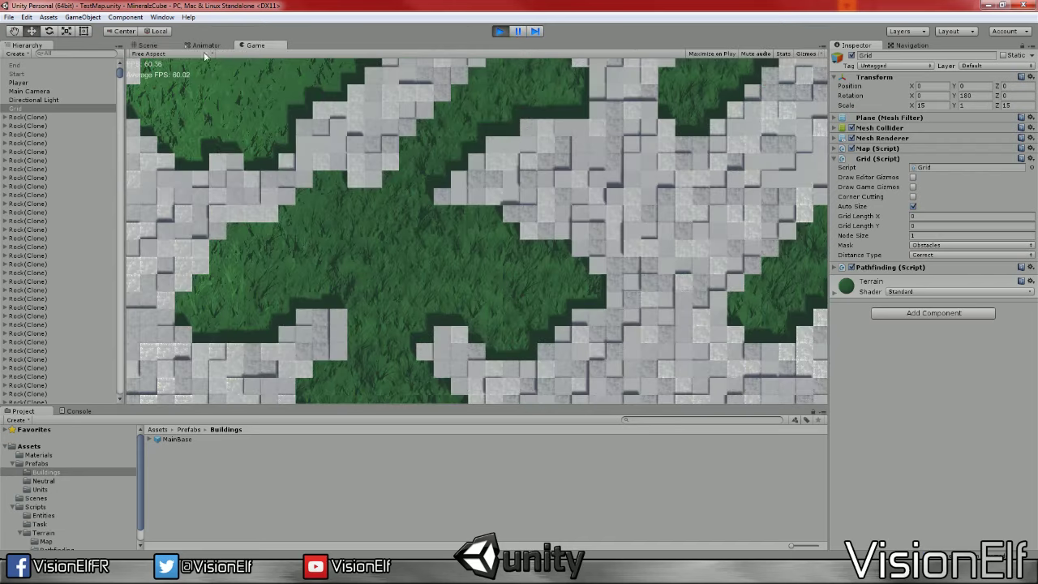
Orbit and zoom along the path toward the red base as the worker nears its final waypoint.
left_click(146, 45)
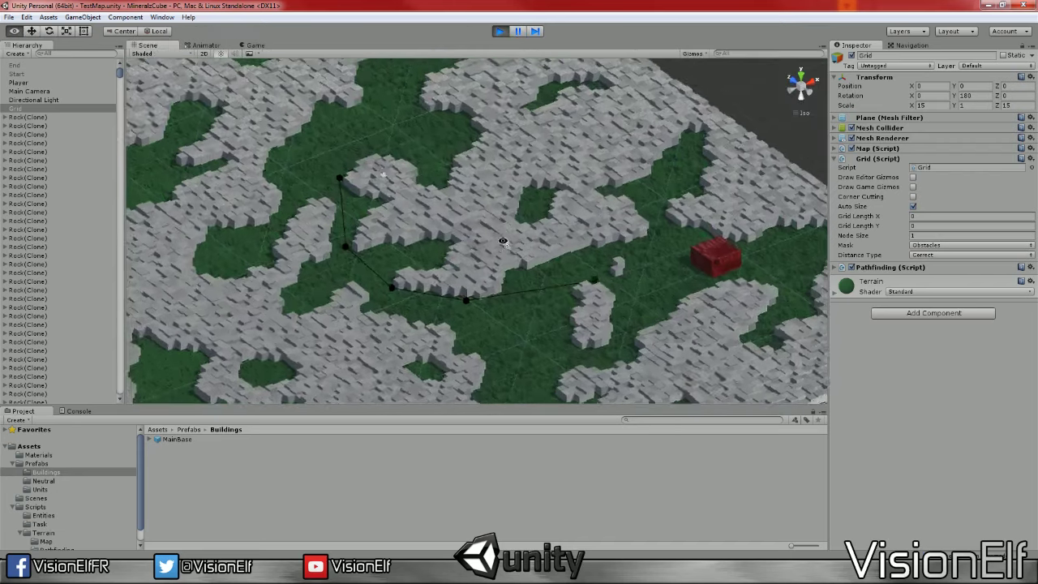
mouse_move(506, 308)
left_mouse_down("alt")
mouse_move(532, 244)
mouse_move(524, 279)
left_mouse_up("alt")
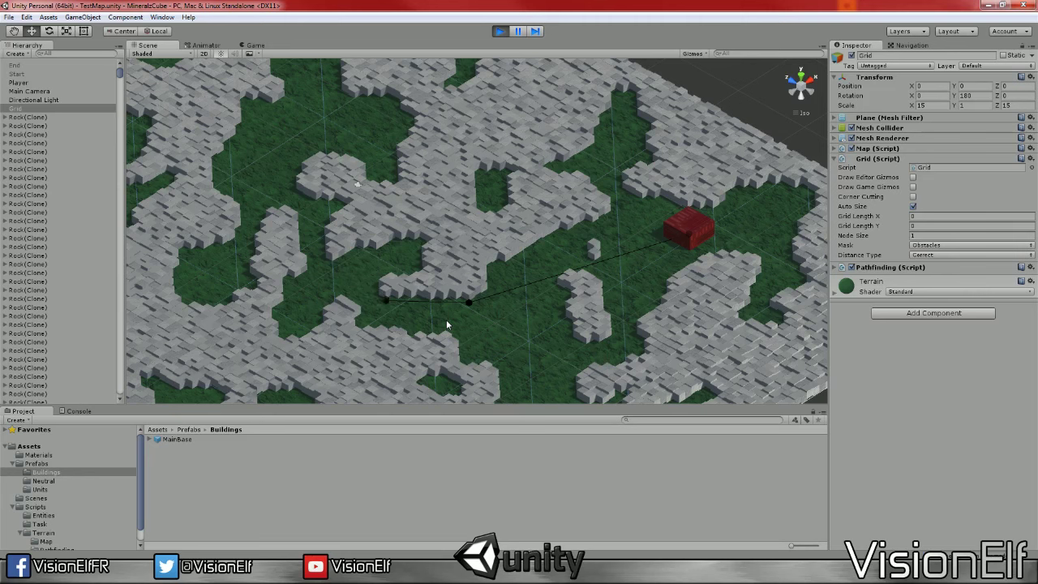
scroll(356, 184, "down", 1)
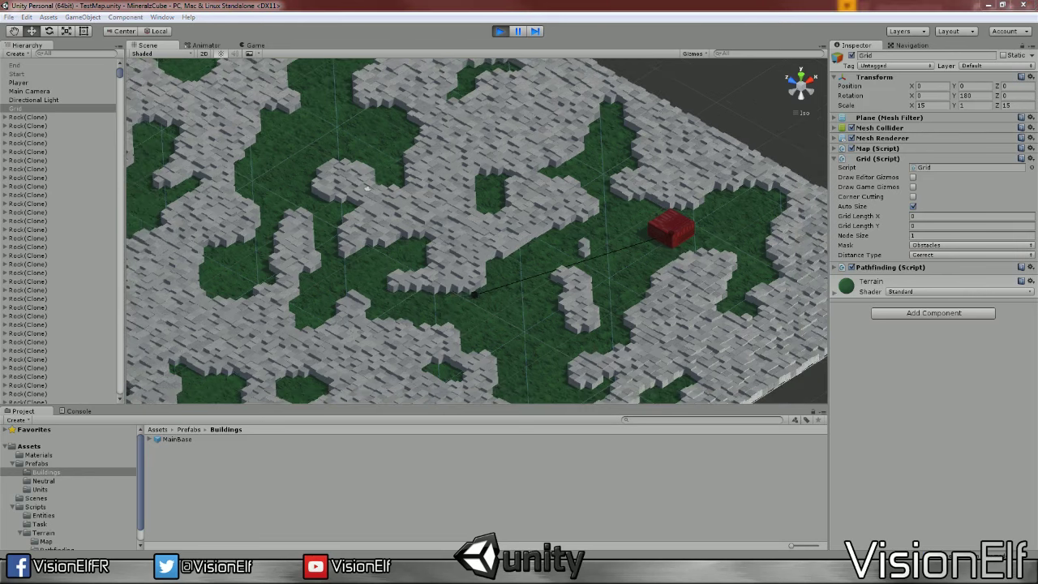
scroll(481, 290, "up", 1)
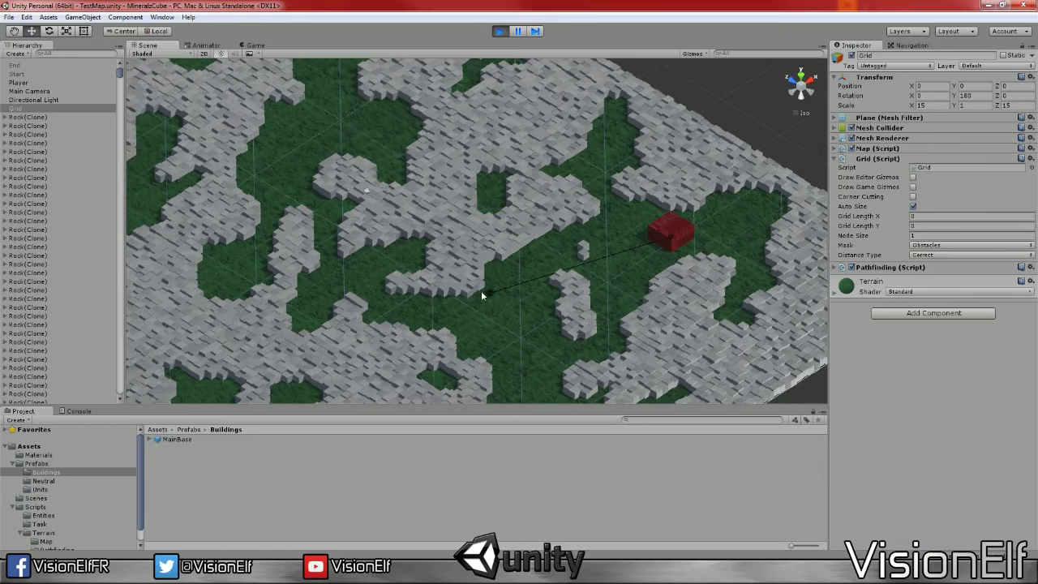
scroll(546, 304, "down", 1)
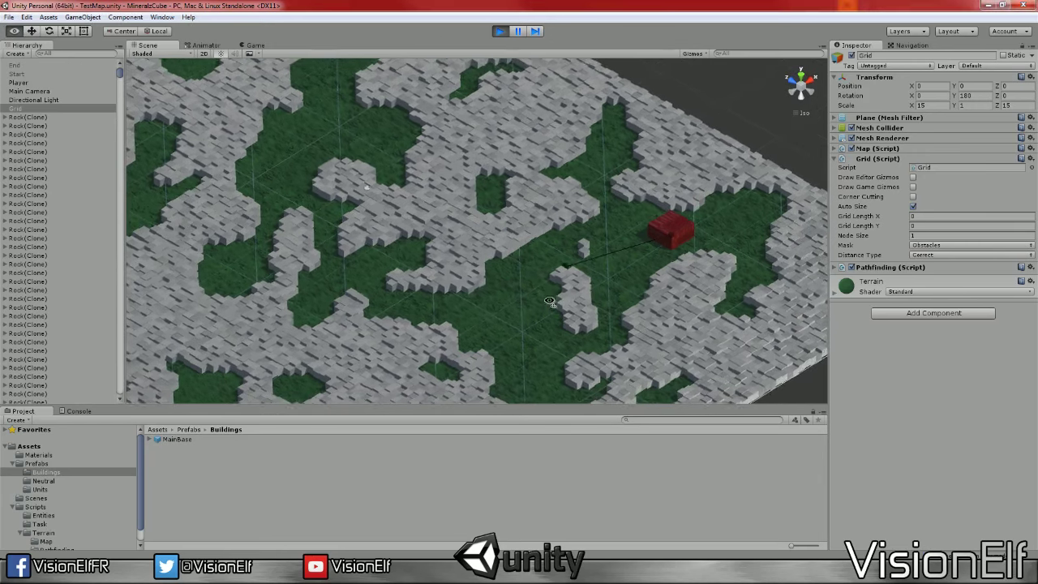
scroll(546, 297, "up", 1)
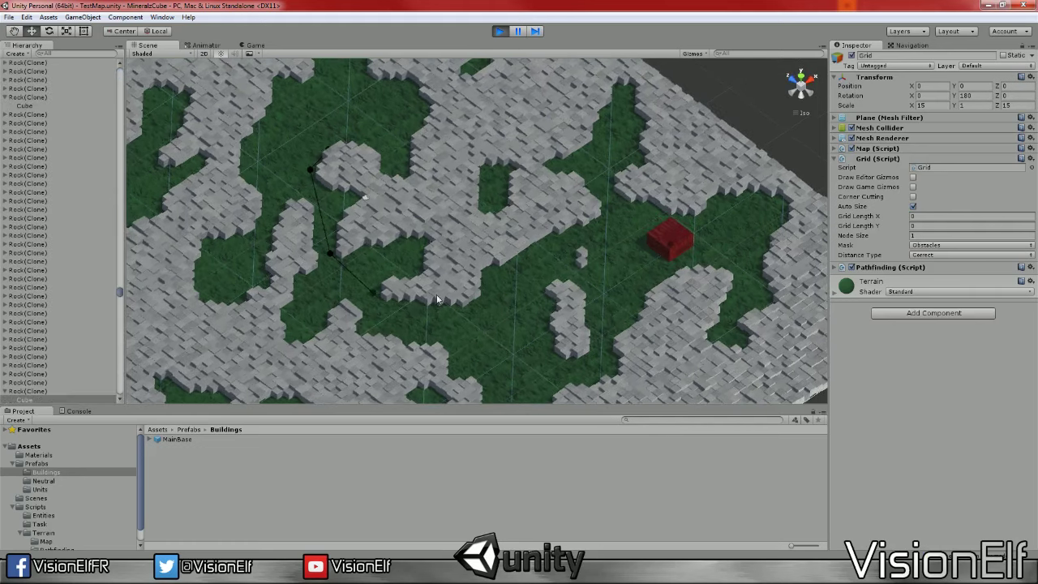
left_click(317, 206)
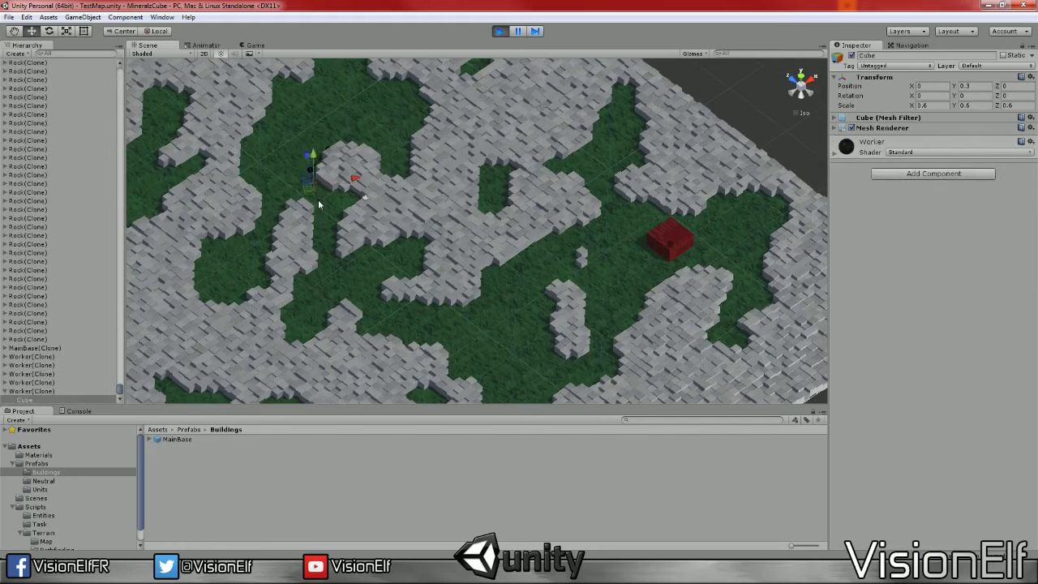
left_click(423, 279)
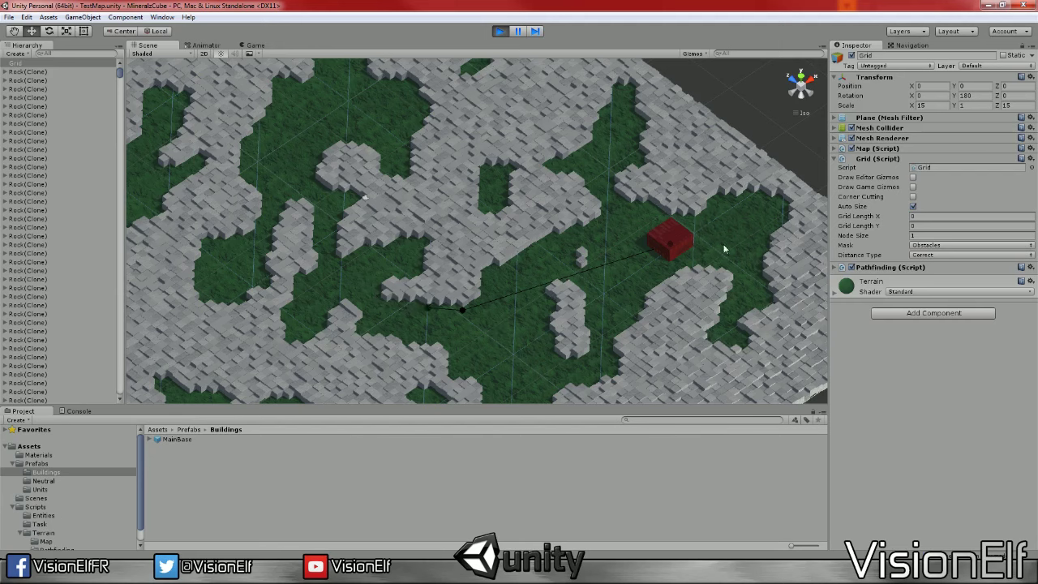
left_click_drag(502, 345, 532, 379, "alt")
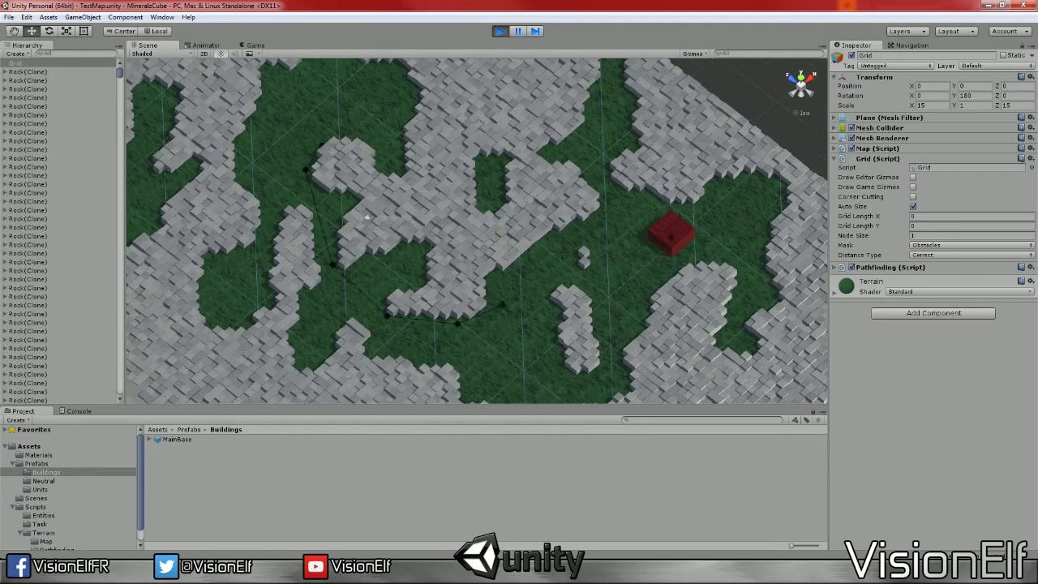
left_click(1010, 571)
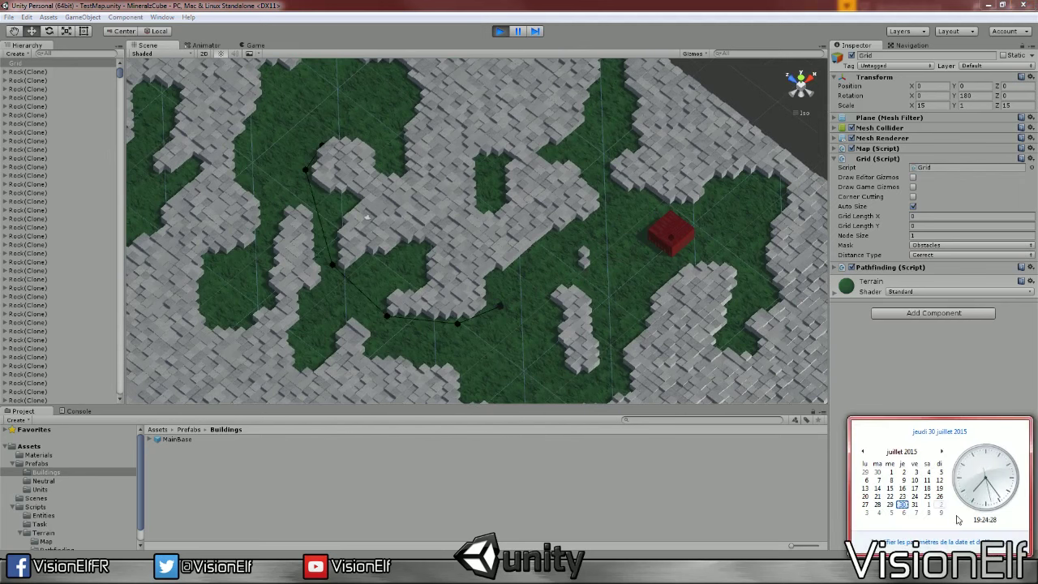
left_click(915, 542)
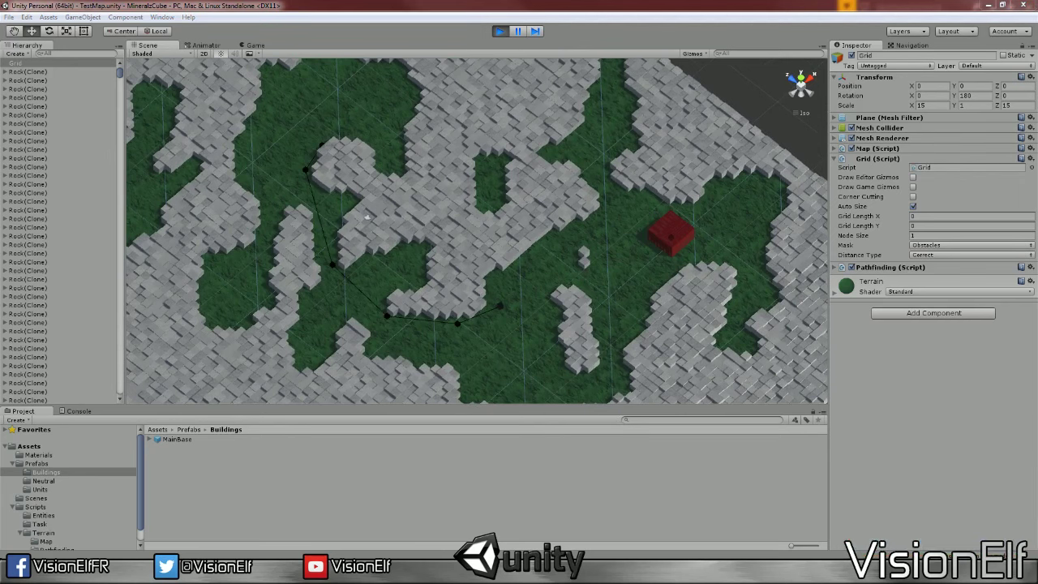
scroll(404, 337, "down", 3)
scroll(404, 338, "up", 3)
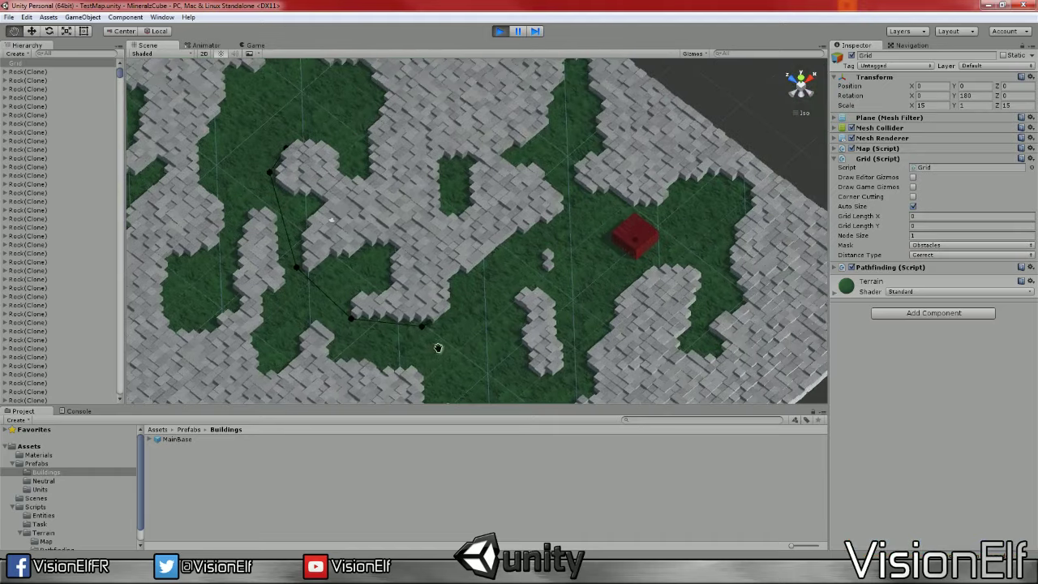
scroll(440, 351, "down", 3)
scroll(440, 351, "up", 3)
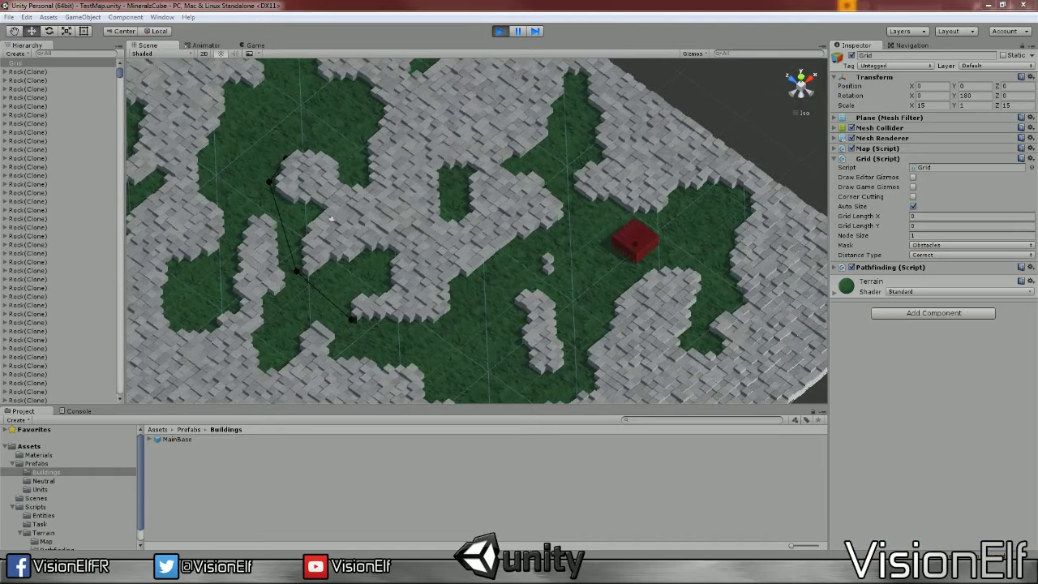